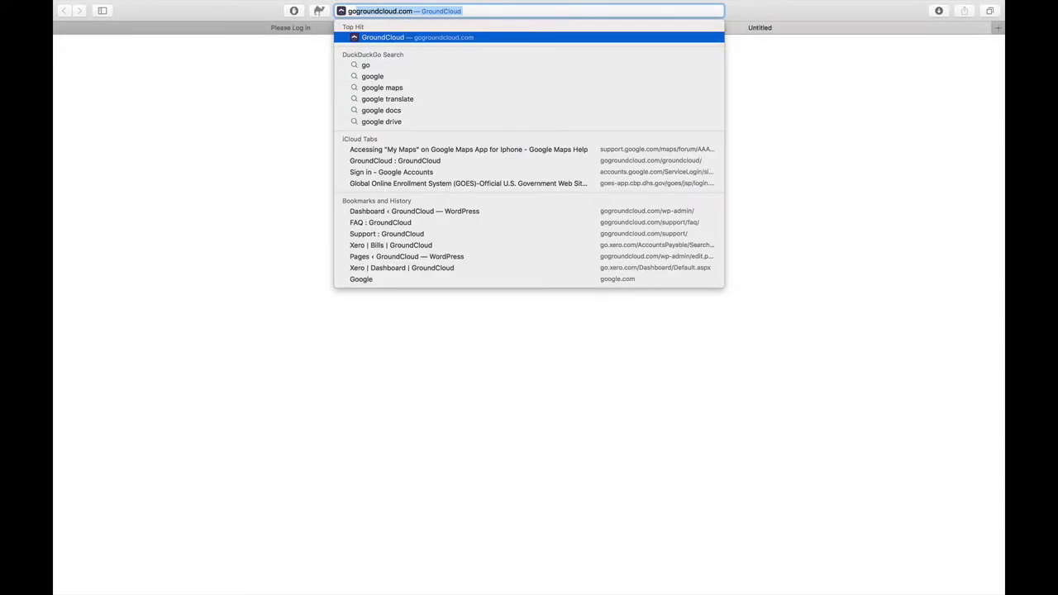
Load gogroundcloud.com and open the SIGN UP Step 1 of 3 Create Account form
key("Return")
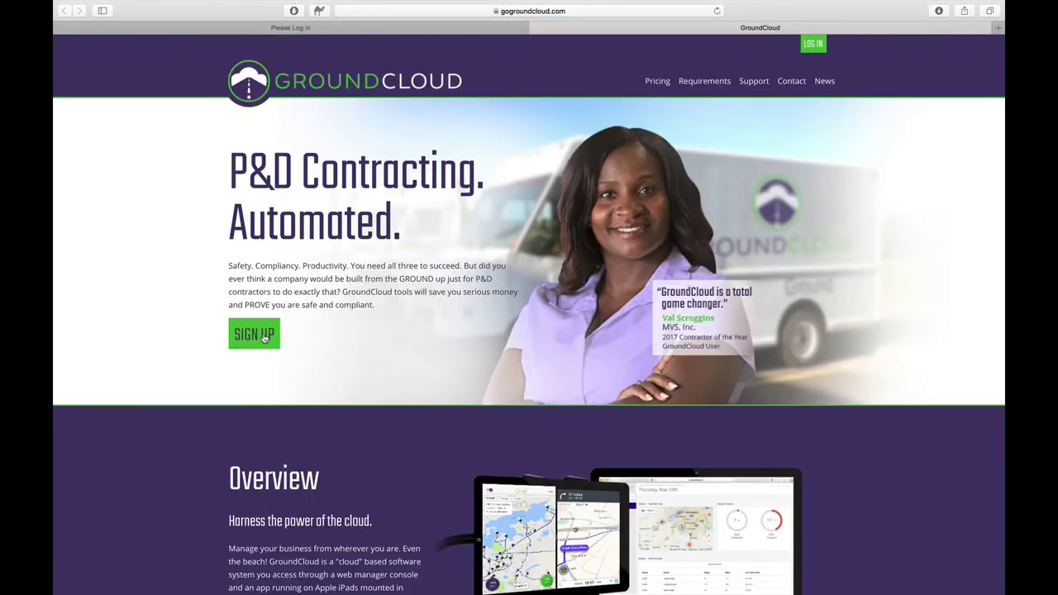
left_click(261, 334)
left_click(372, 161)
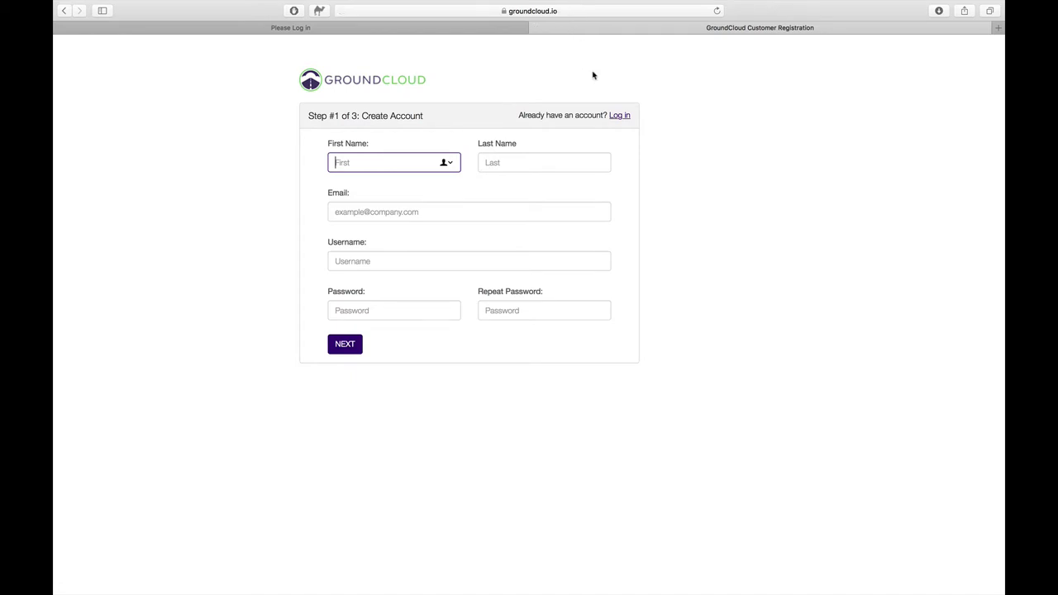
left_click(542, 12)
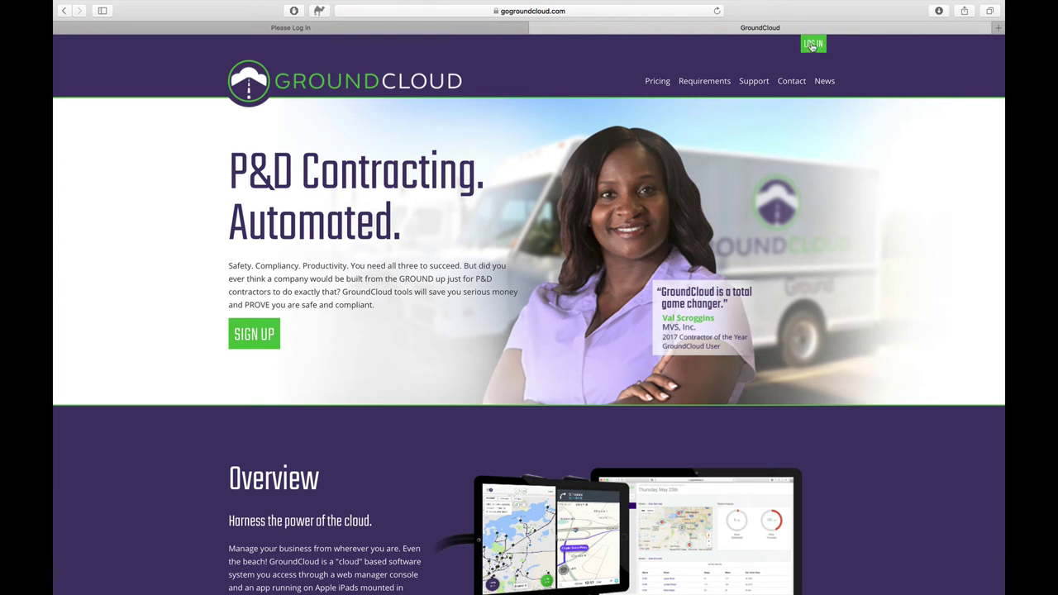
Log in to the GroundCloud web dashboard with the saved username and password
left_click(811, 46)
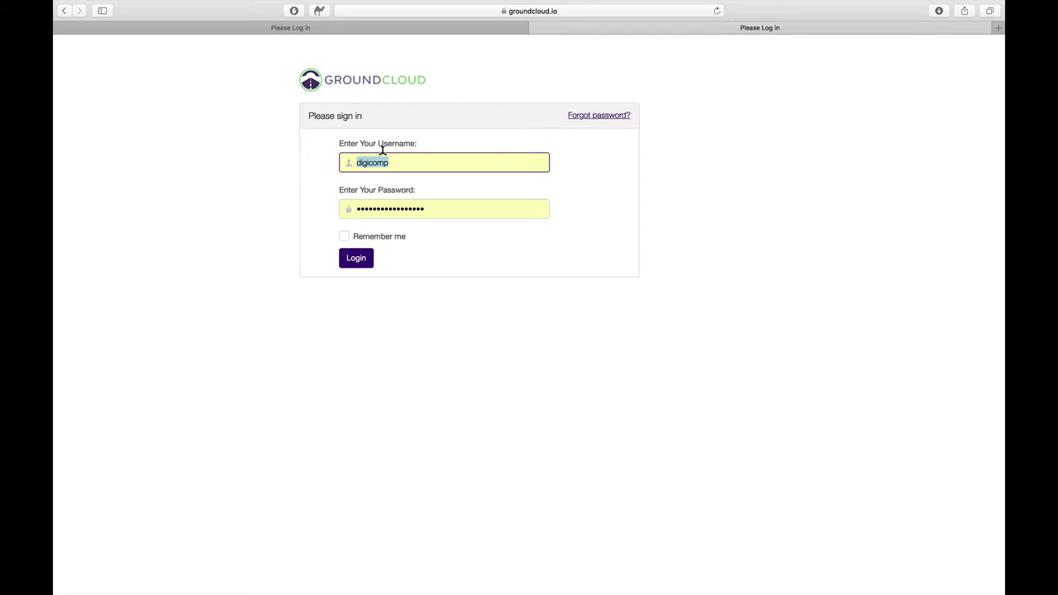
left_click(370, 163)
left_click(356, 259)
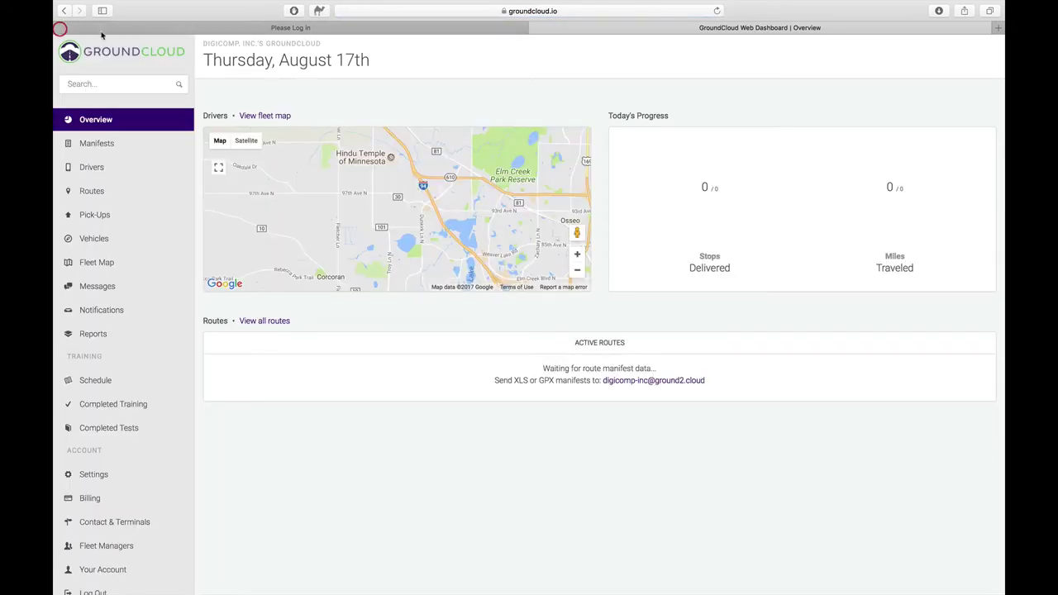
Close the Please Log in tab and look over the empty Overview dashboard and map
left_click(61, 28)
key("super+w")
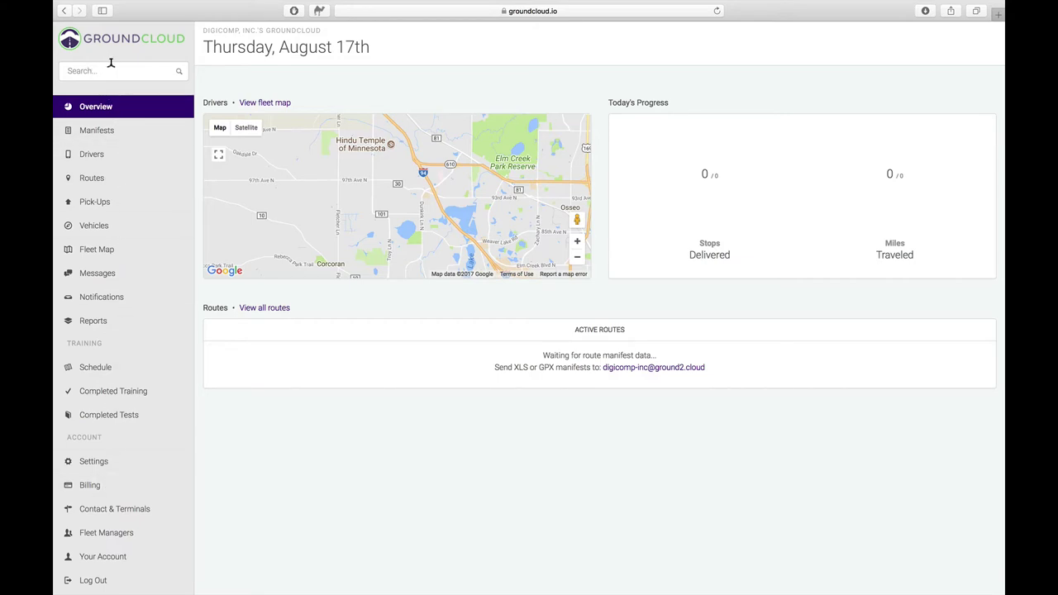
left_click(111, 71)
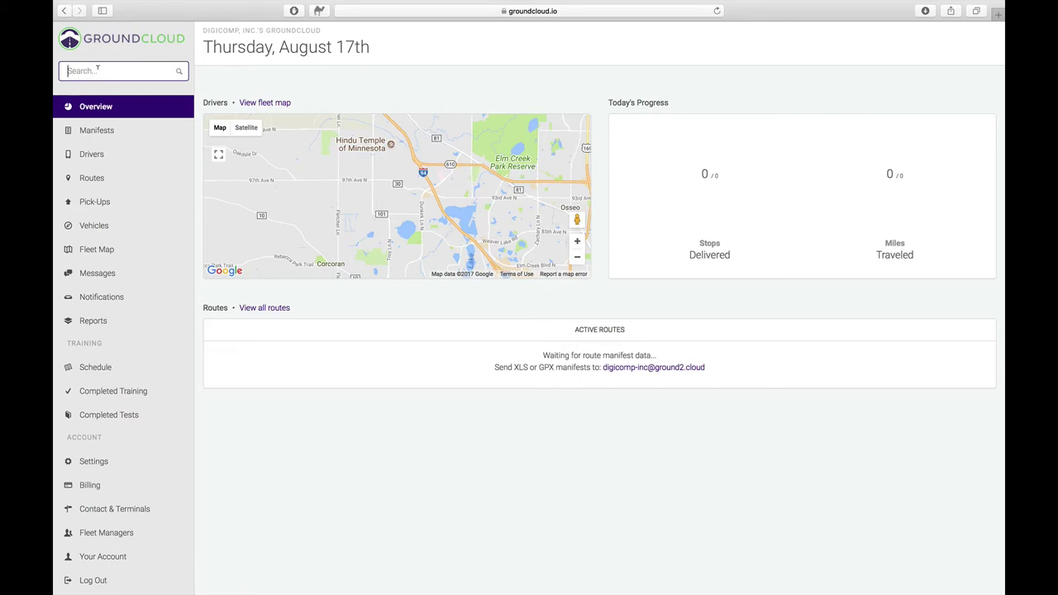
type("dr")
key("BackSpace")
left_click_drag(473, 213, 433, 207)
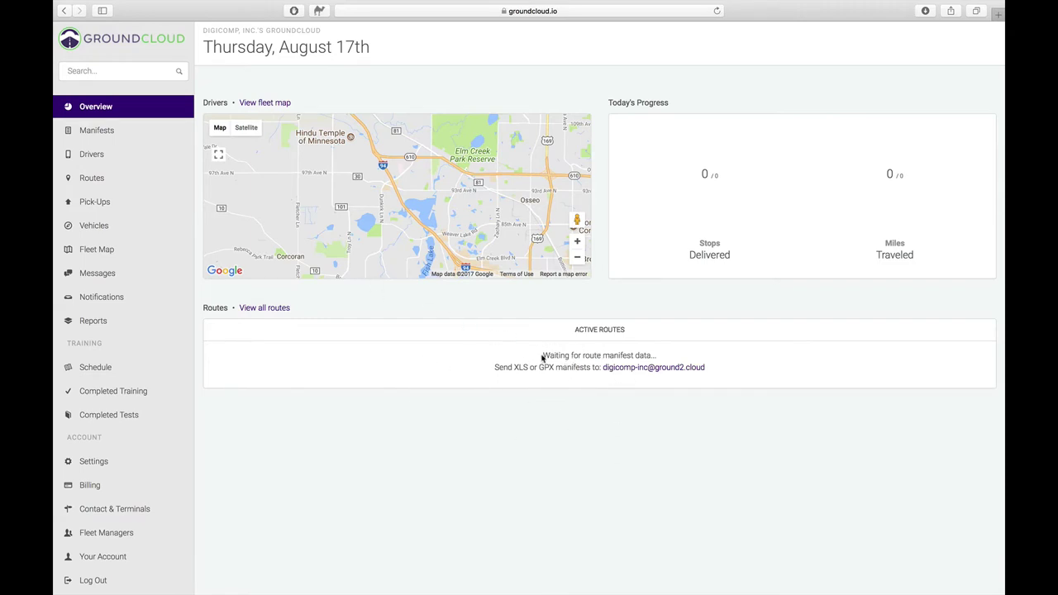
left_click_drag(543, 353, 670, 356)
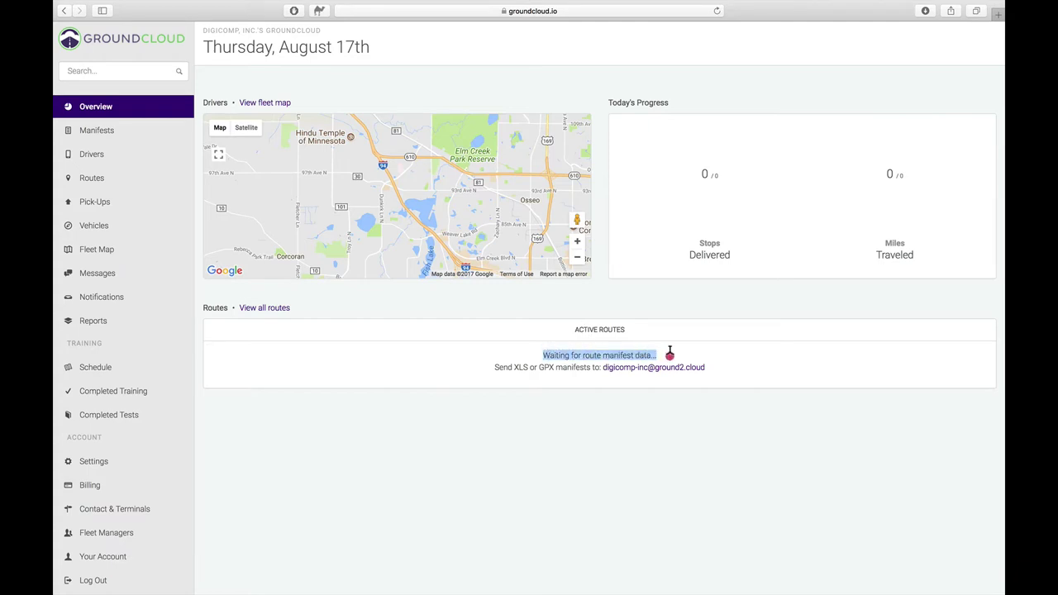
left_click(685, 348)
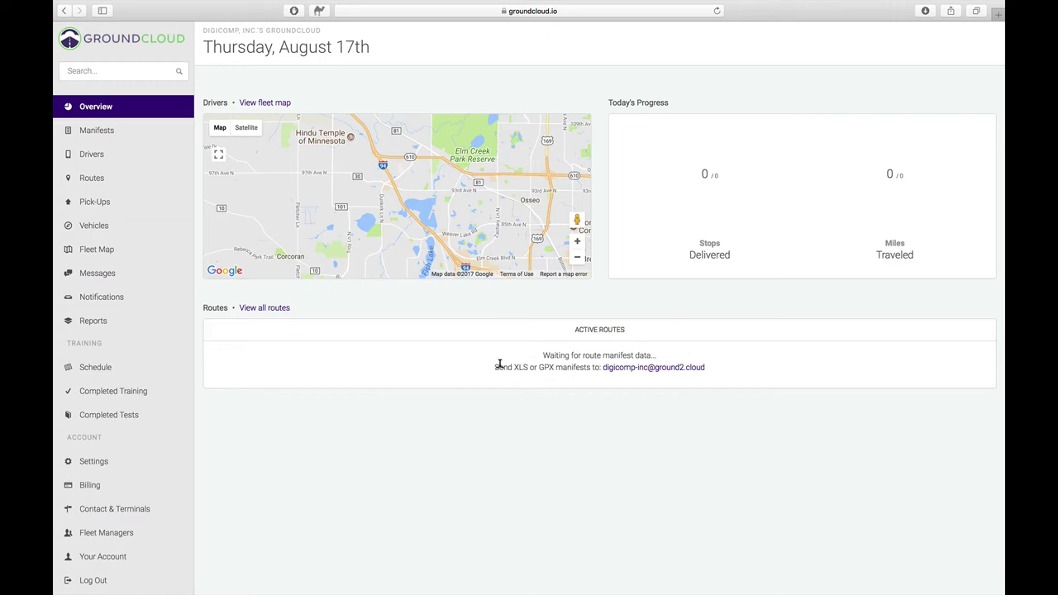
left_click_drag(495, 367, 602, 370)
left_click(615, 378)
left_click(522, 365)
double_click(544, 367)
left_click(546, 382)
double_click(546, 367)
left_click(545, 383)
left_click_drag(707, 367, 599, 363)
left_click(648, 382)
left_click_drag(707, 368, 650, 369)
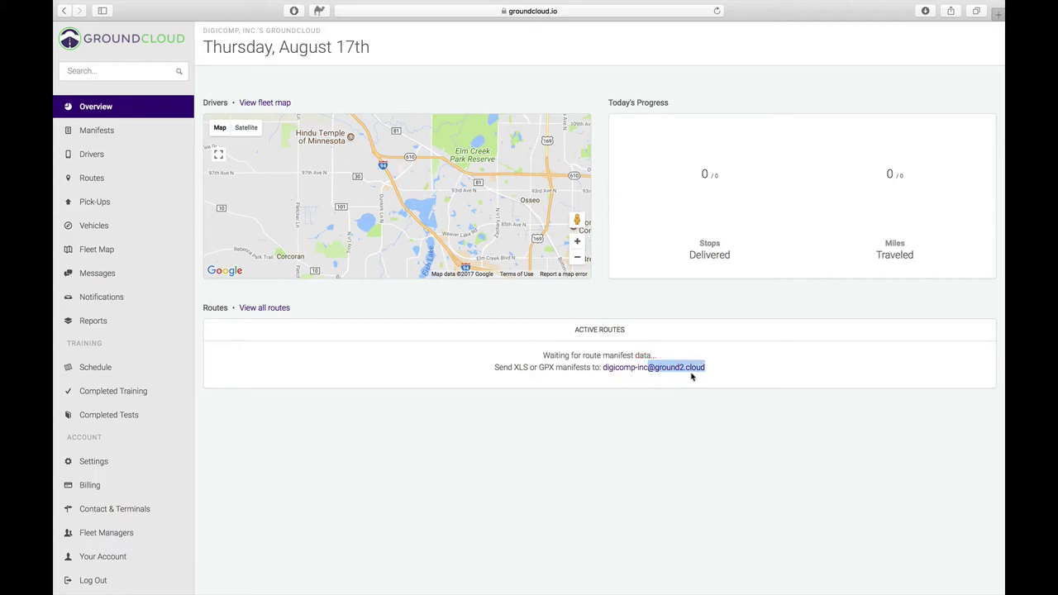
left_click(651, 373)
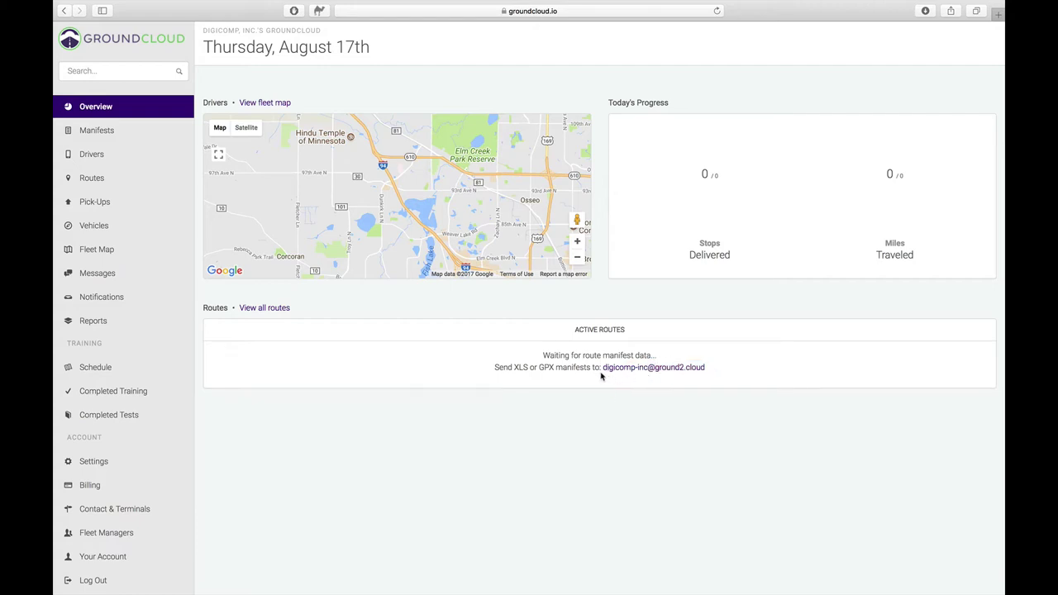
left_click_drag(600, 367, 643, 371)
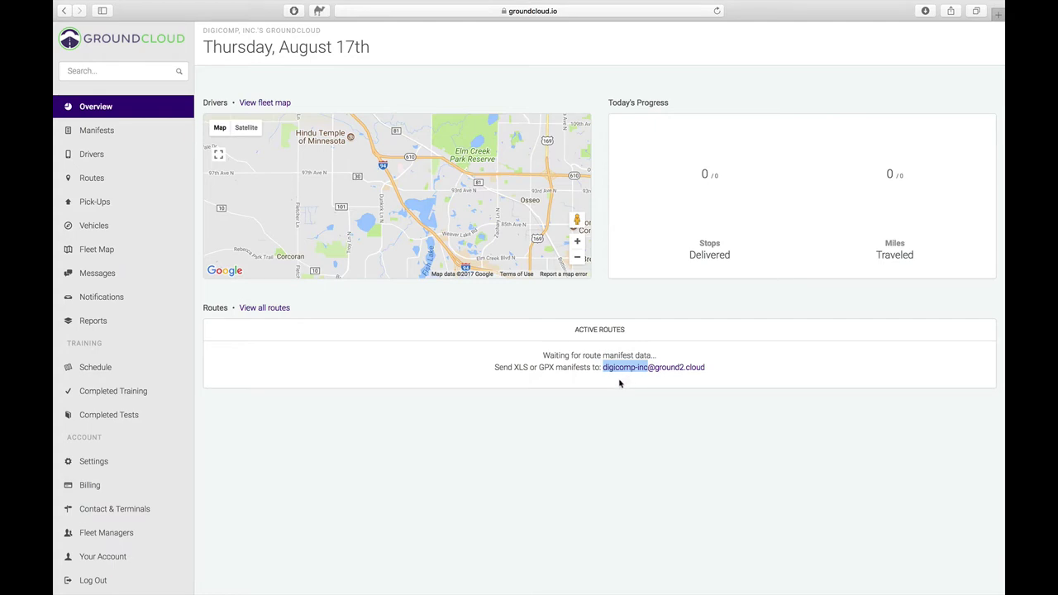
left_click(636, 379)
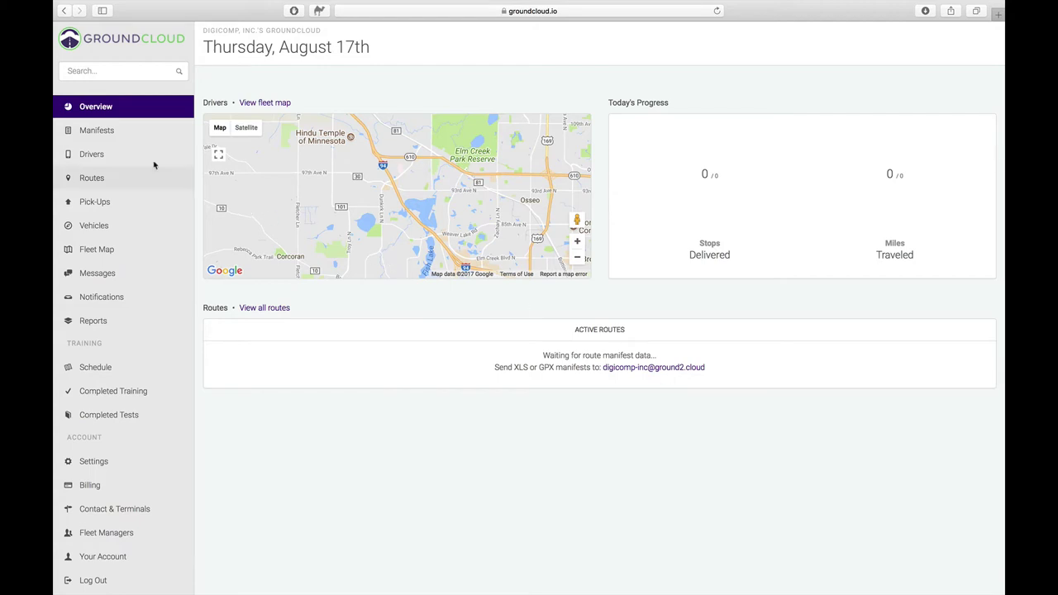
Back out of the P&D manifest upload without a file, then start a new driver from Drivers
left_click(113, 133)
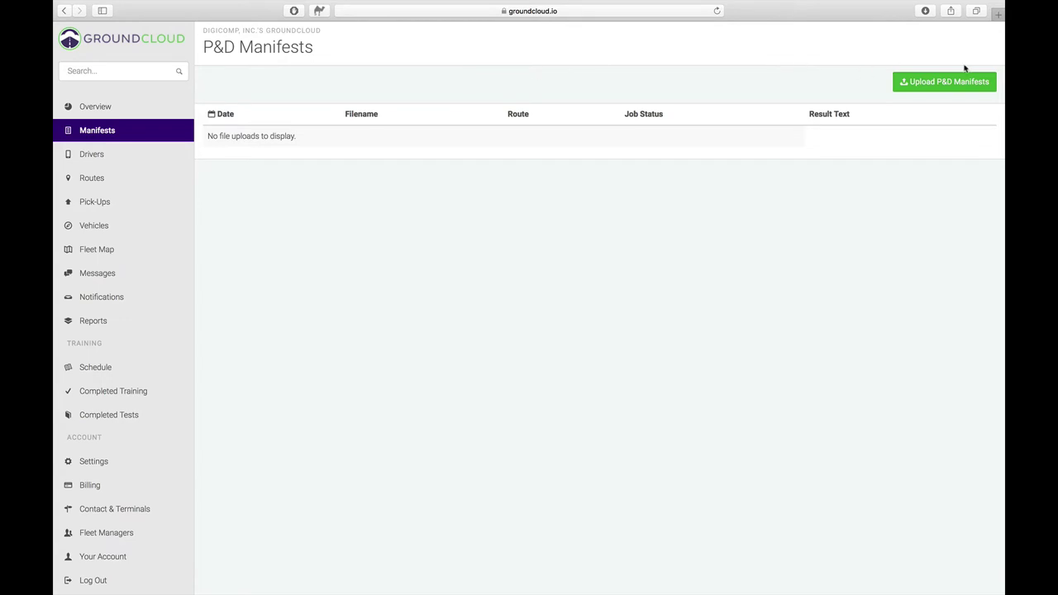
left_click(927, 84)
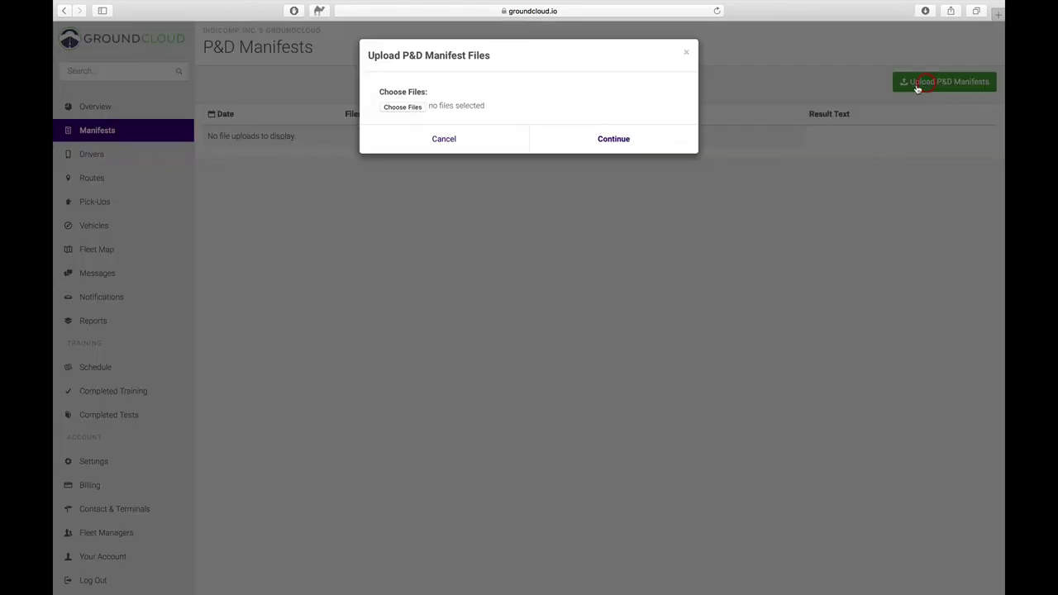
left_click(401, 108)
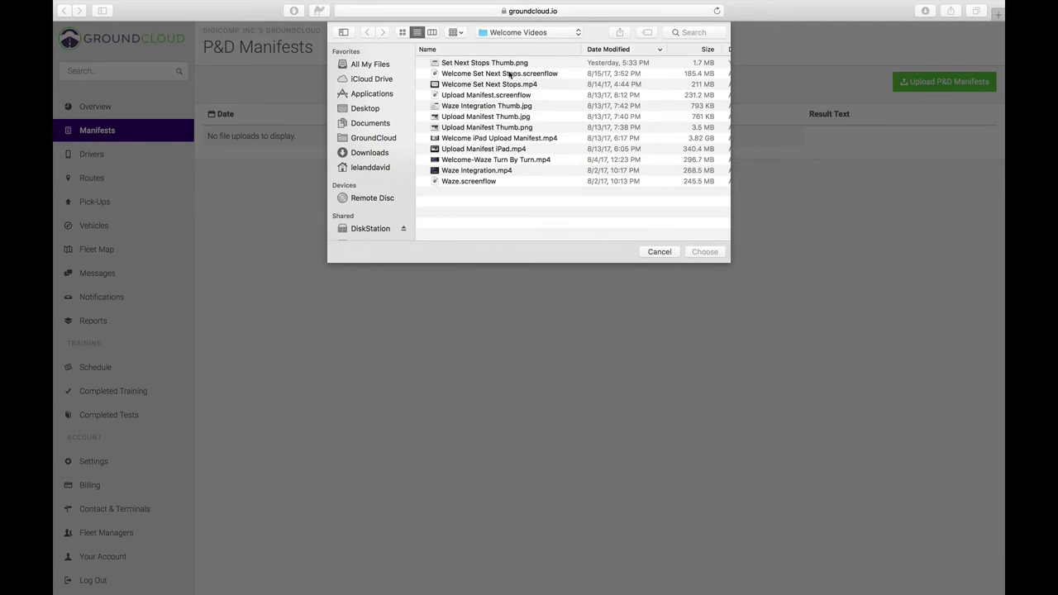
left_click(660, 251)
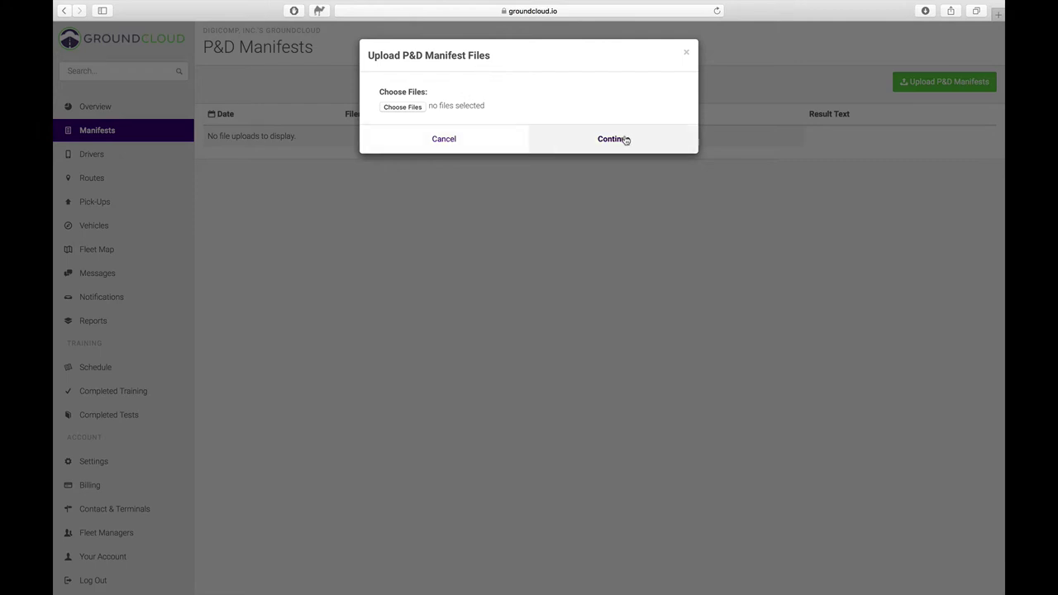
left_click(439, 139)
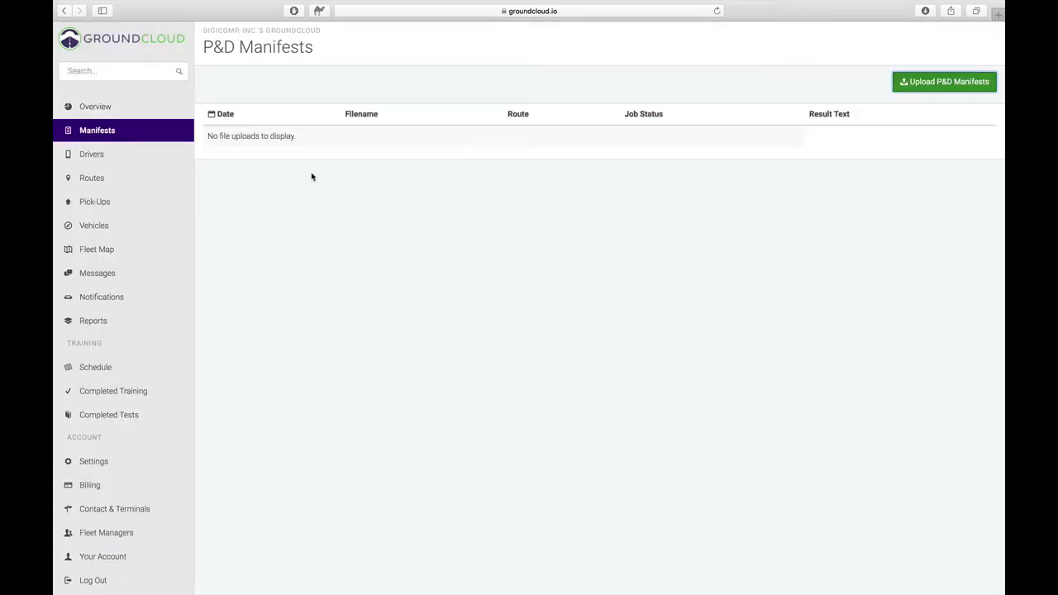
left_click(100, 157)
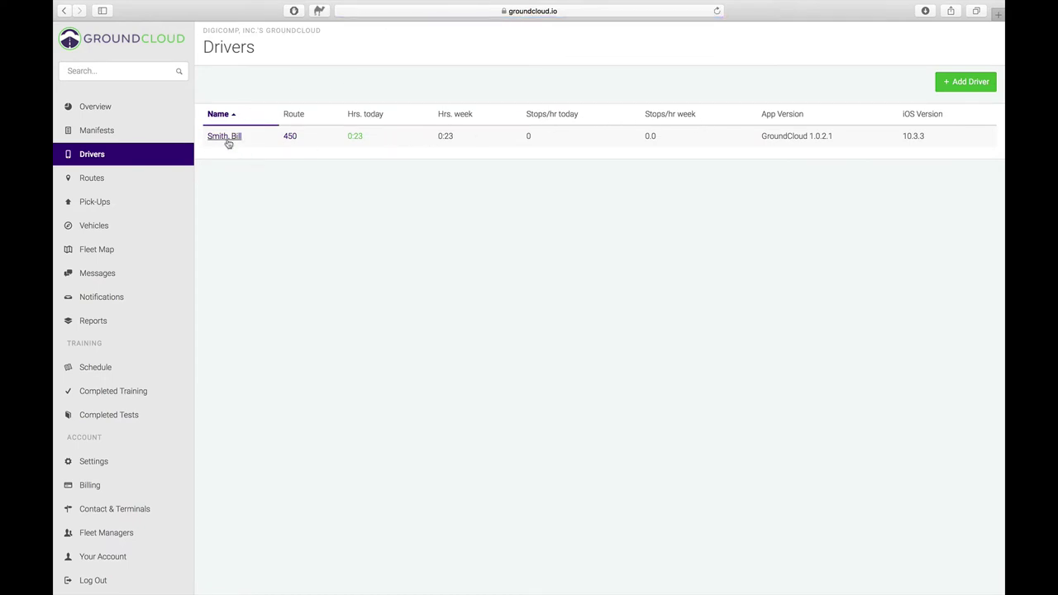
left_click(969, 82)
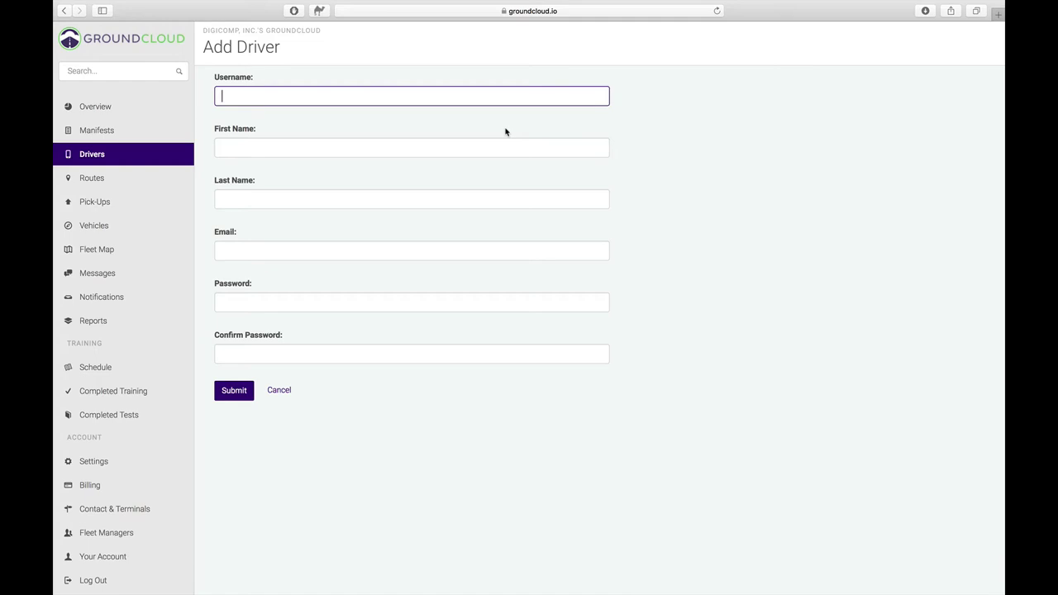
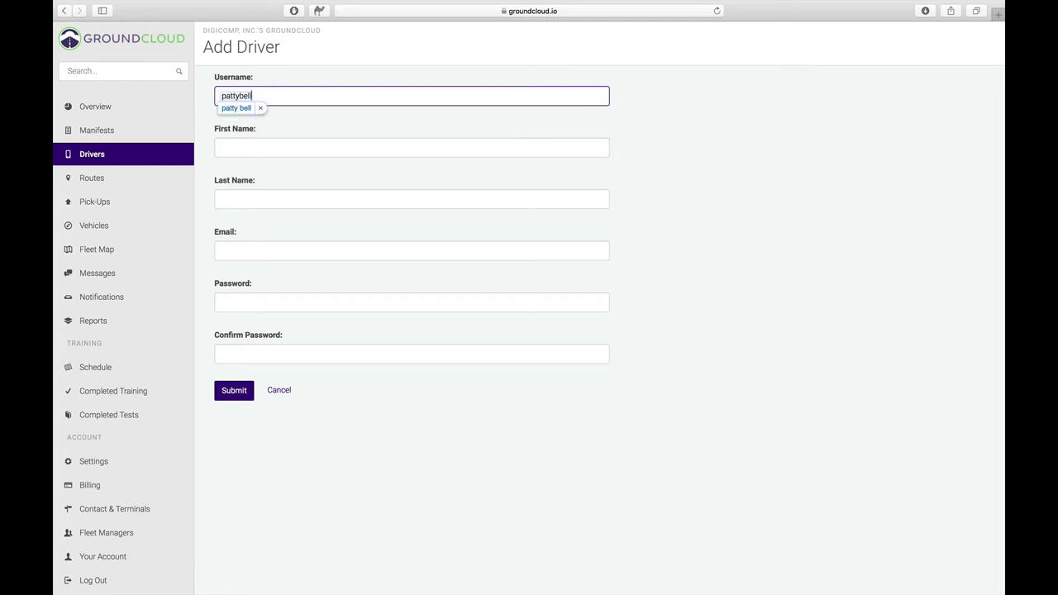
Enter the new driver's username, first name and last name, stopping at the Email field
key("Escape")
key("Tab")
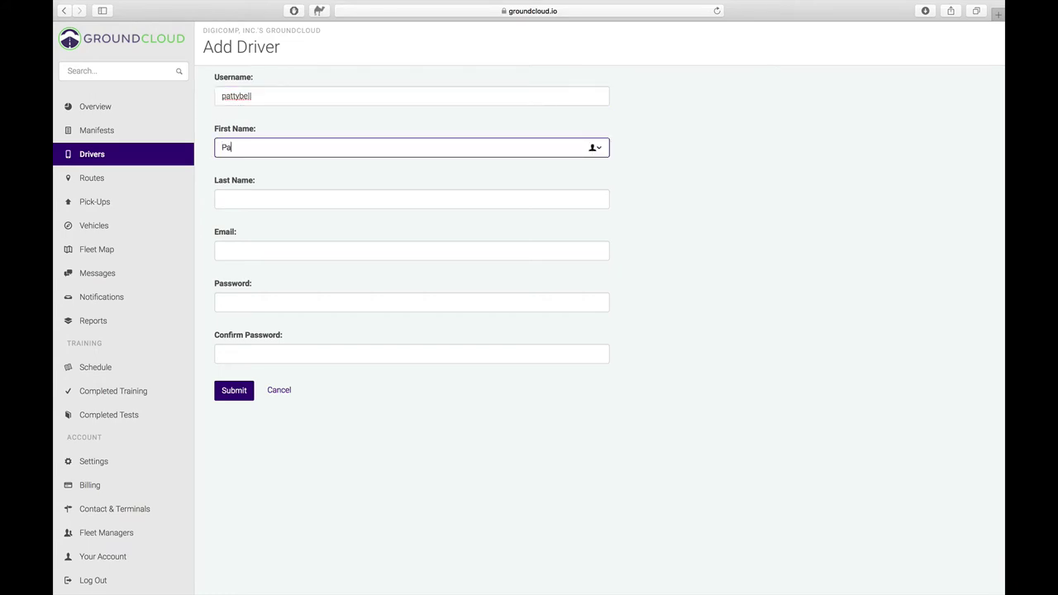
type("tty")
key("Tab")
type("Bell")
key("Tab")
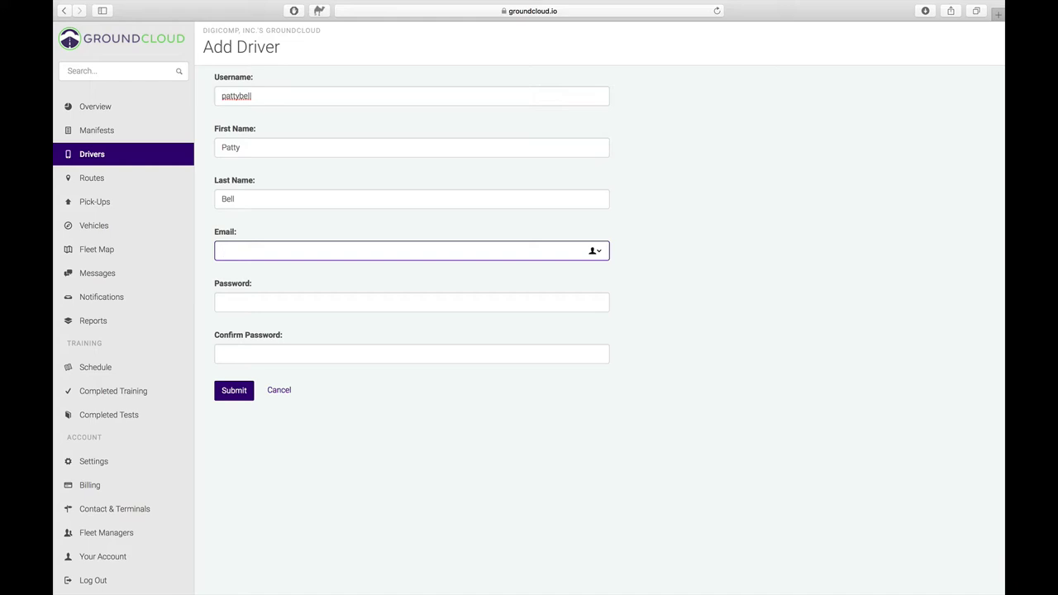
Skip Safari's suggested password and enter a short password in both password fields
key("Tab")
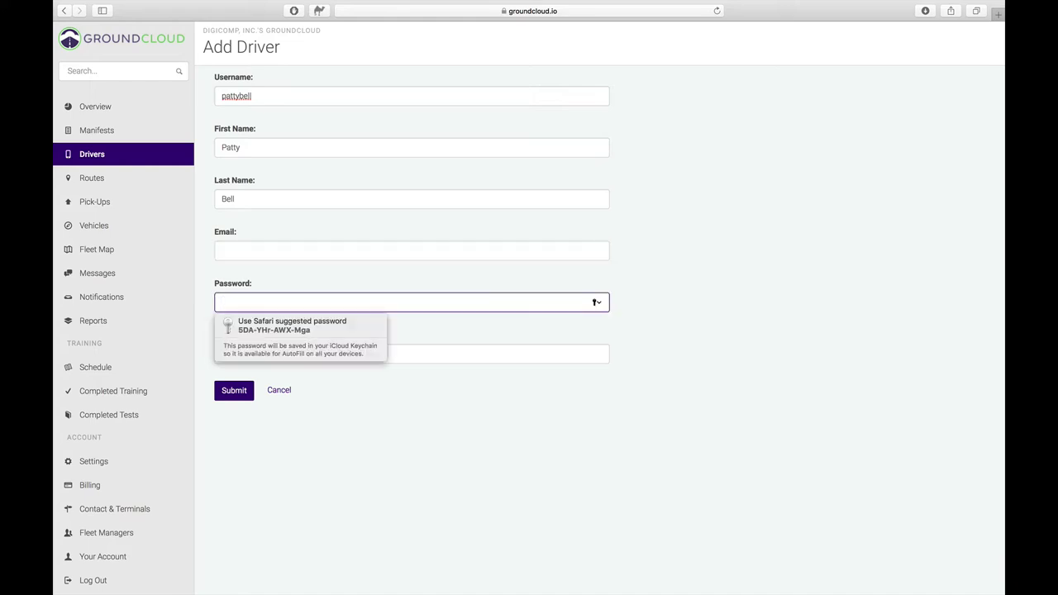
left_click(282, 273)
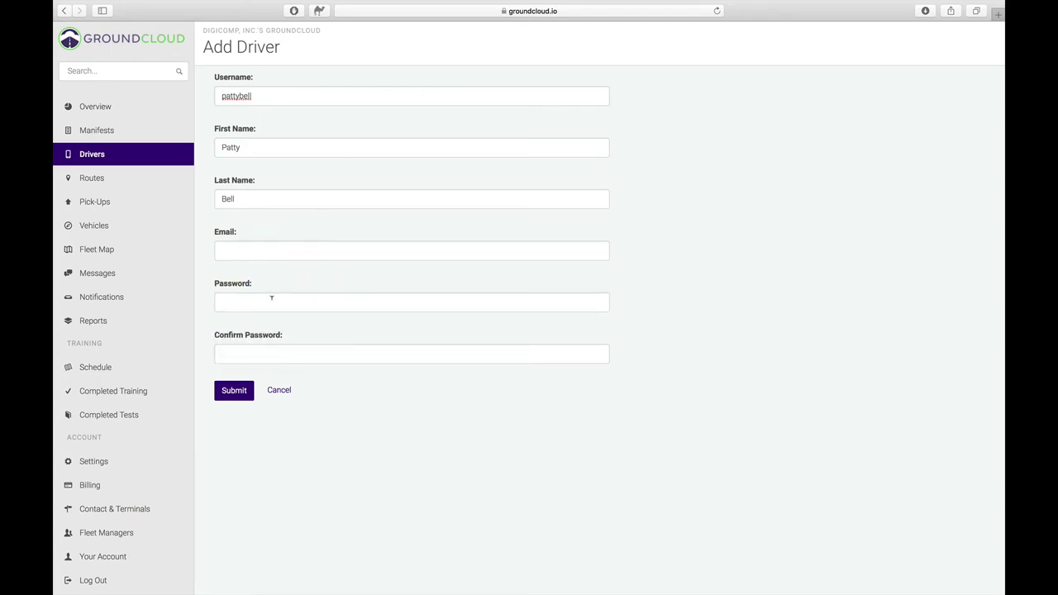
left_click(272, 300)
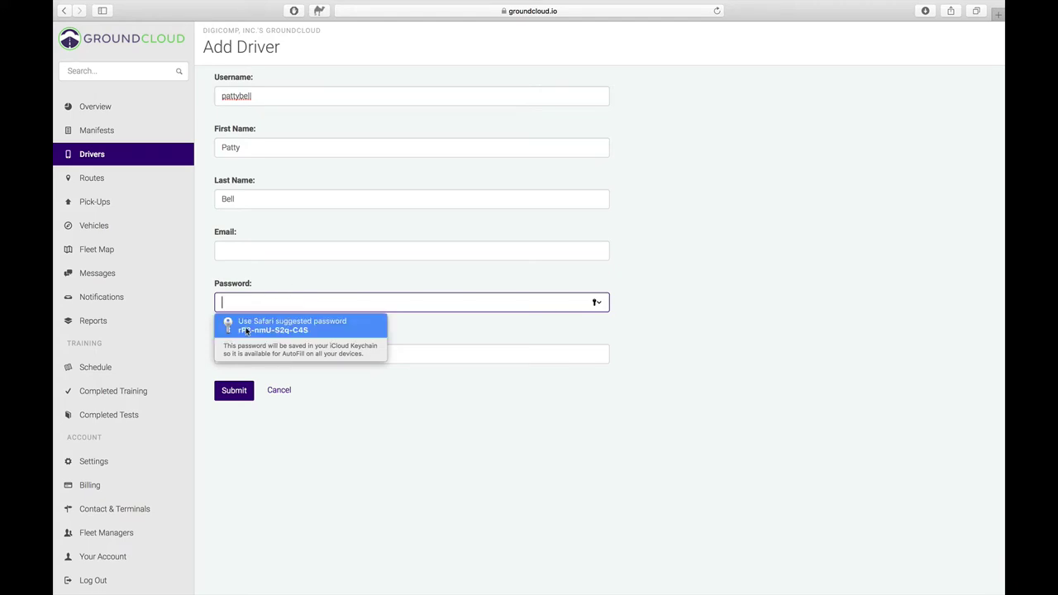
left_click(302, 301)
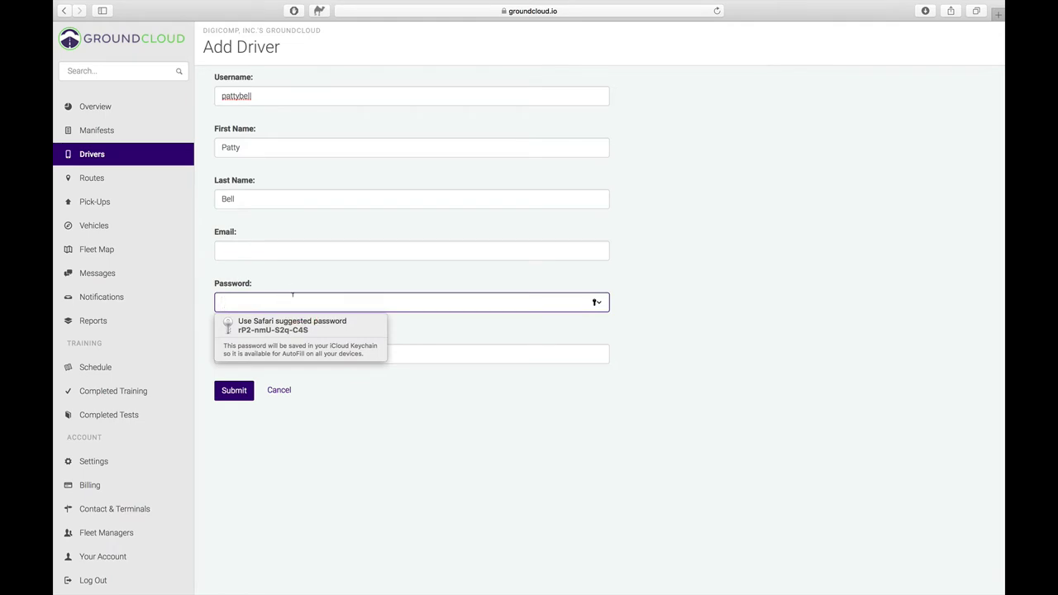
type("p")
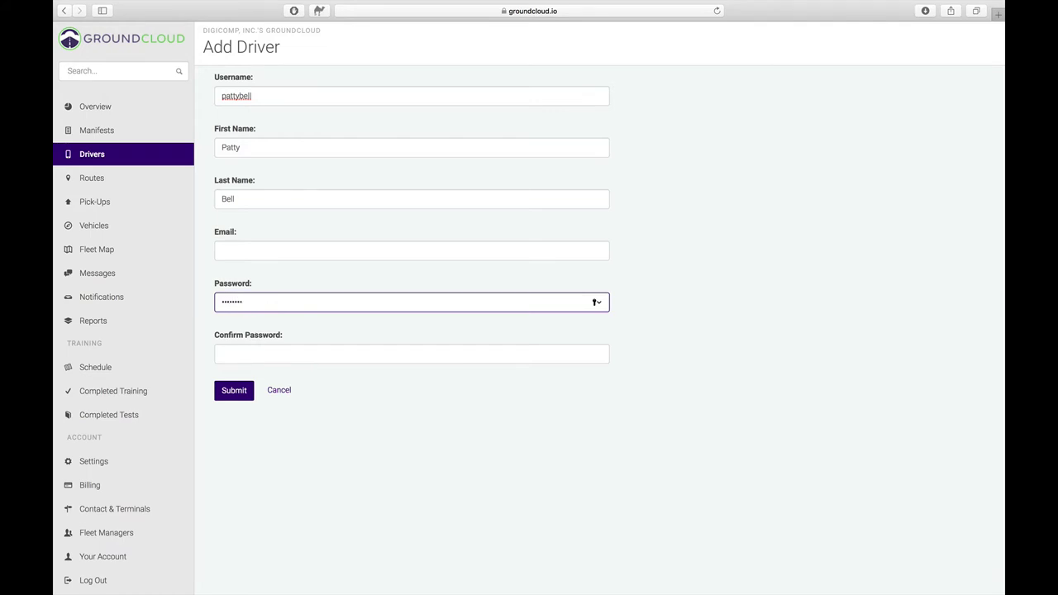
key("Tab")
type("p")
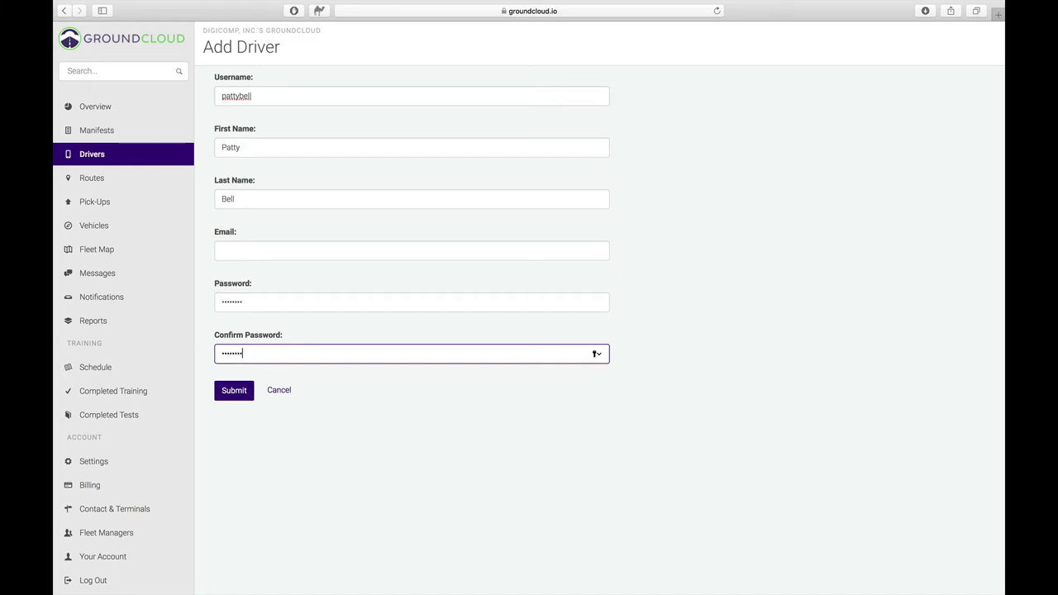
Clear both password fields, enter a new five-character password, submit, and decline saving it
key("shift+Tab")
key("BackSpace")
key("Tab")
key("BackSpace")
key("shift+Tab")
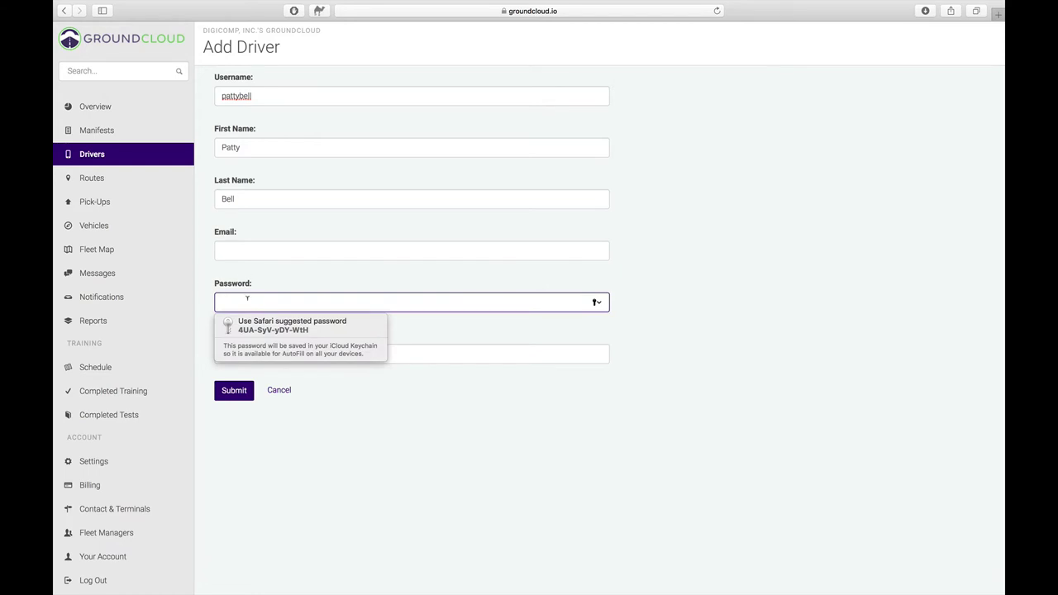
left_click(249, 300)
type("••")
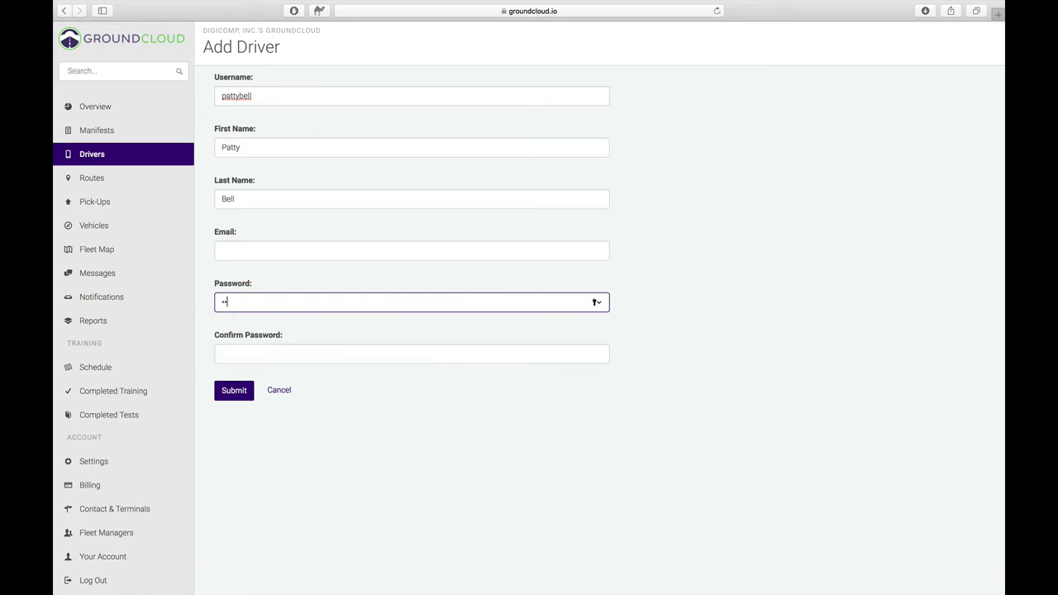
type("•••")
key("Tab")
type("•••••")
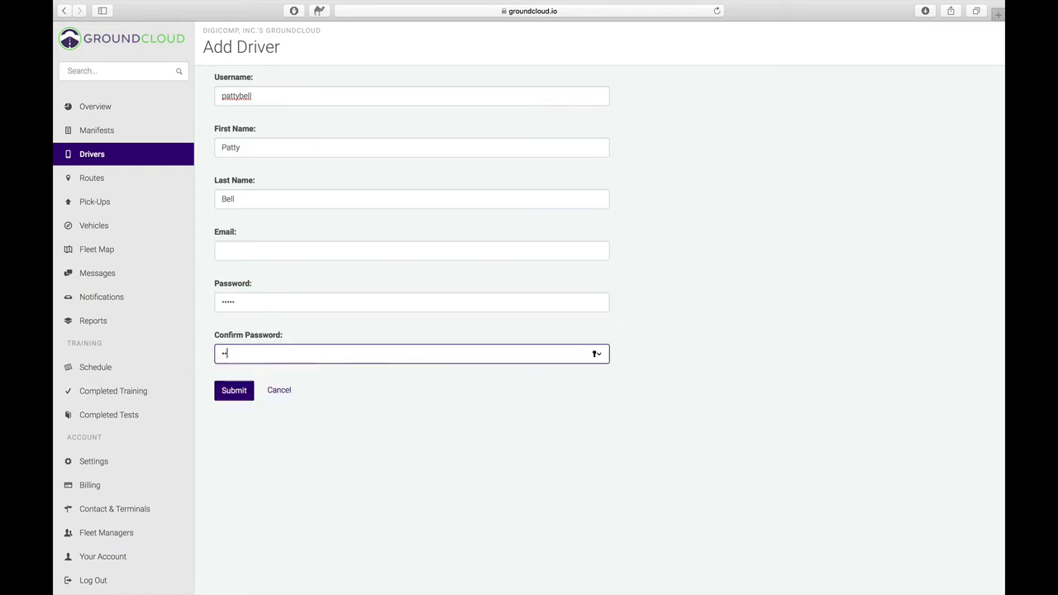
left_click(233, 394)
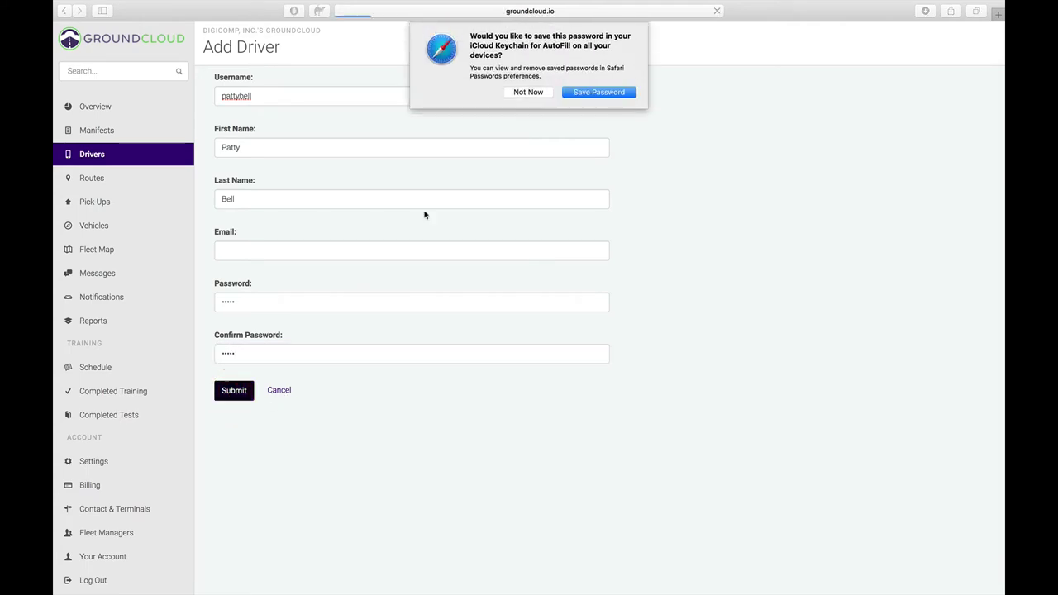
left_click(529, 88)
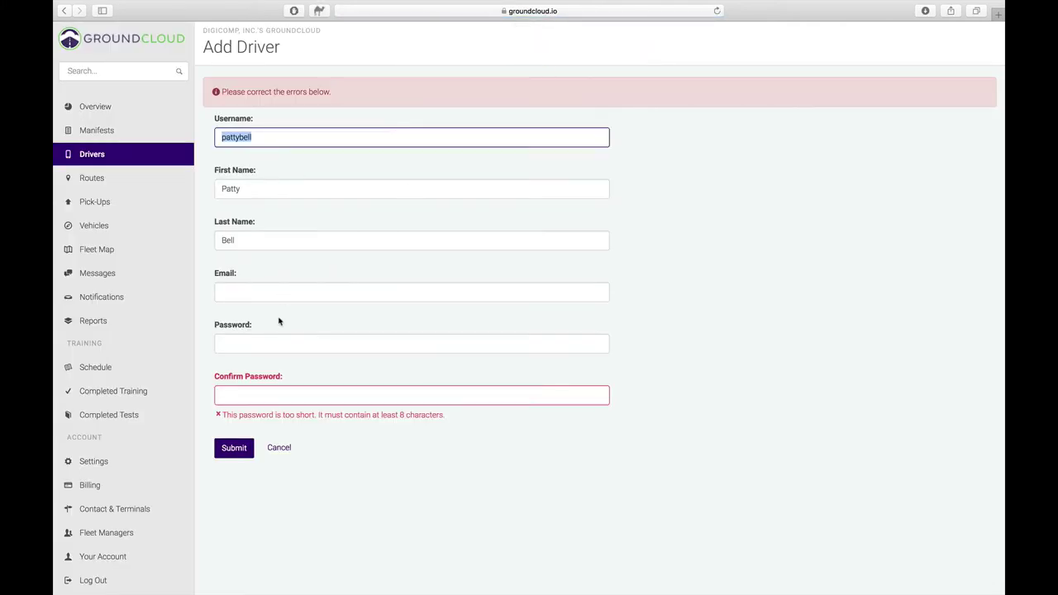
Enter a longer password and submit the driver form, declining Safari's save prompt
left_click_drag(228, 414, 444, 416)
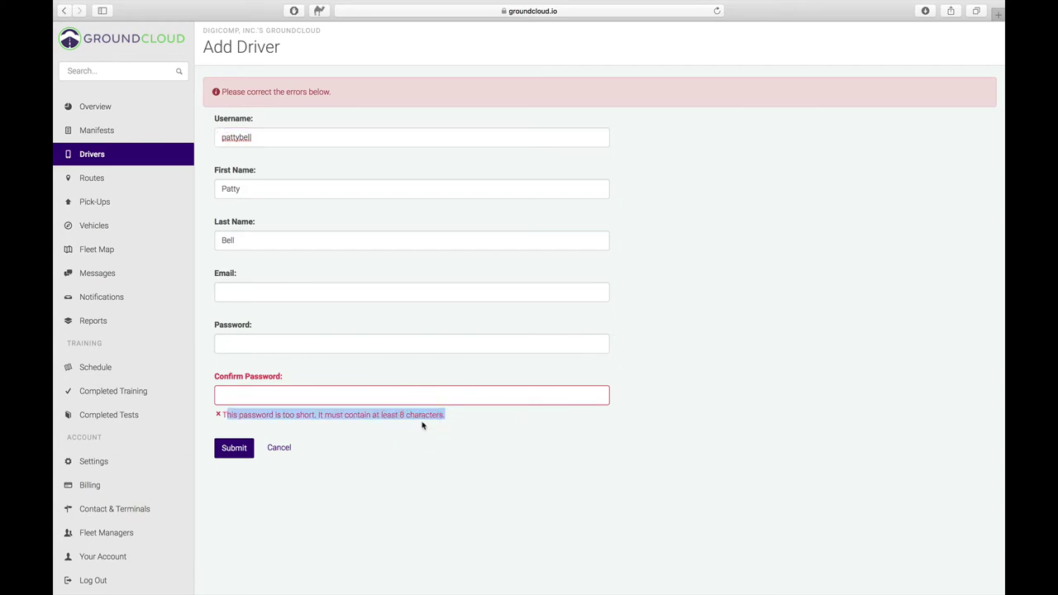
left_click(306, 337)
left_click(312, 160)
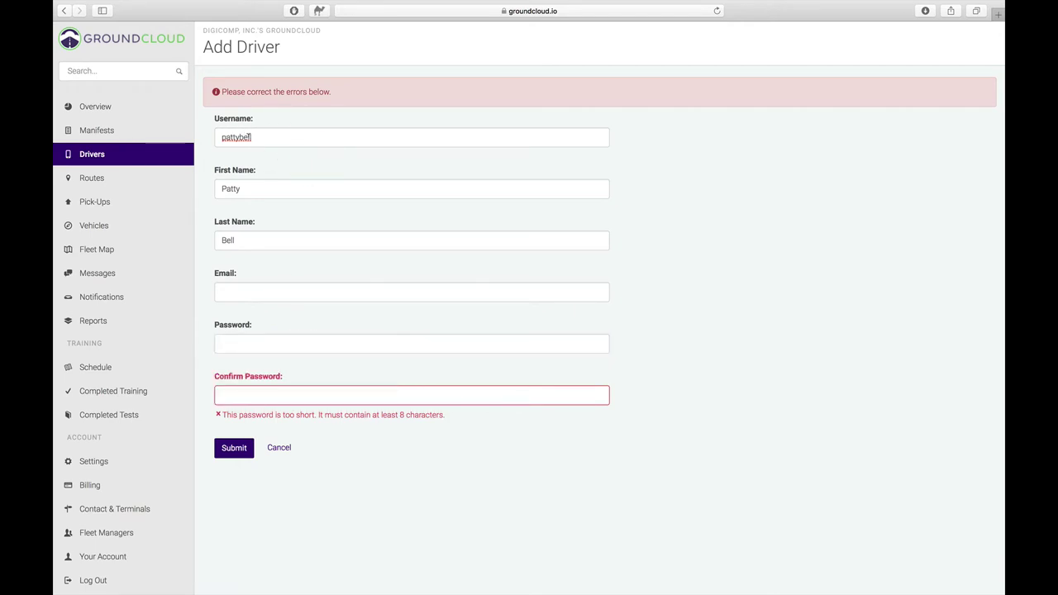
left_click(247, 338)
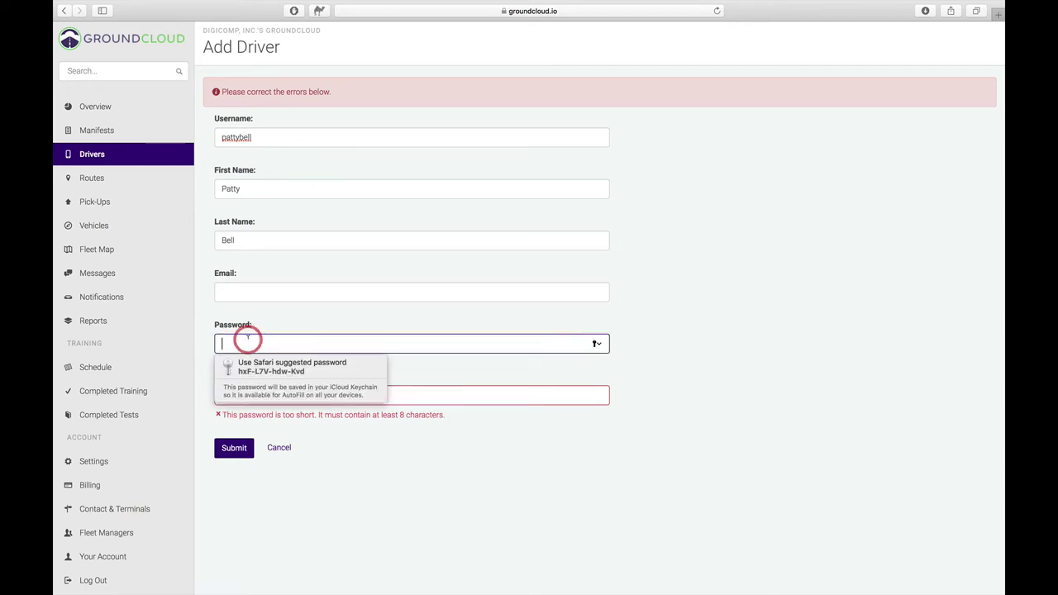
type("p")
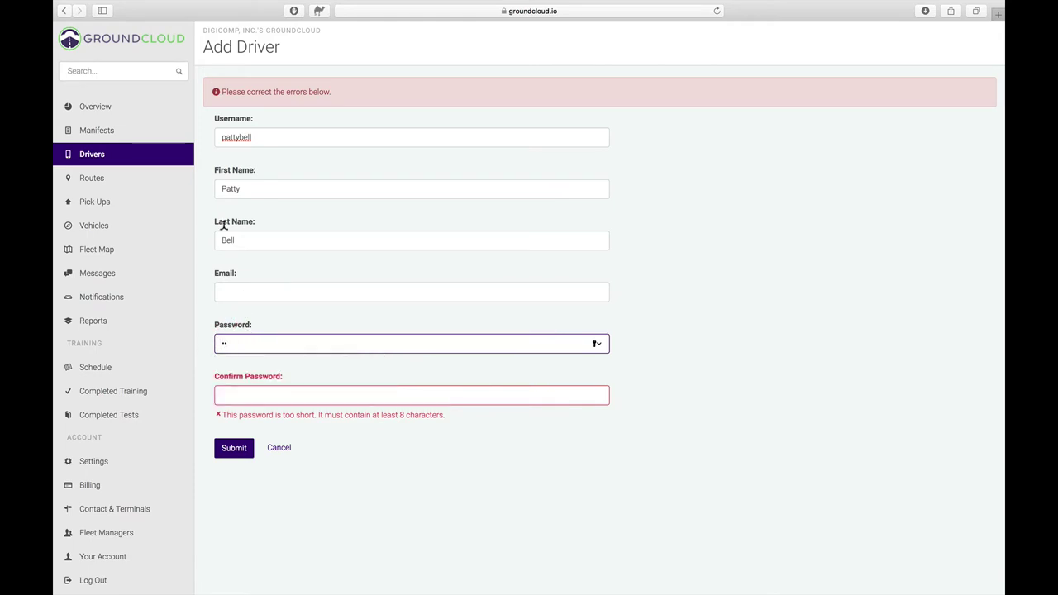
left_click(237, 137)
double_click(237, 136)
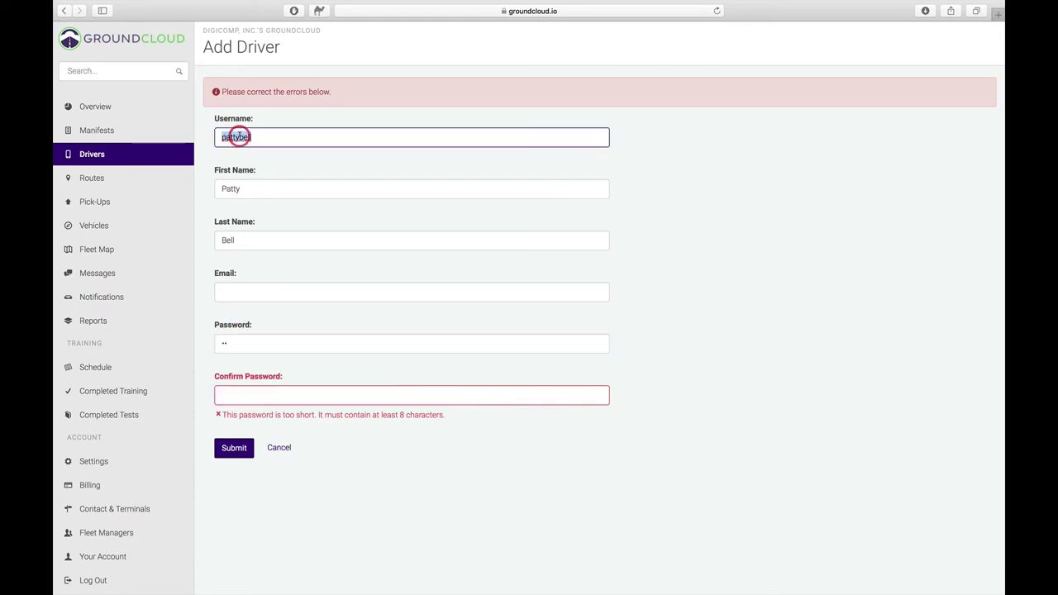
left_click(246, 339)
key("Tab")
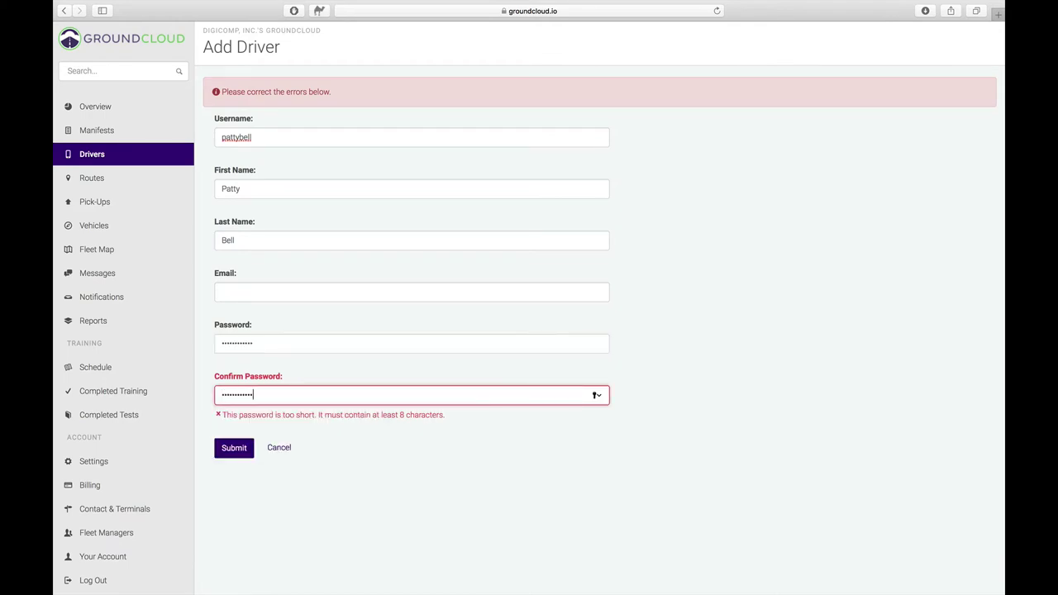
left_click(234, 447)
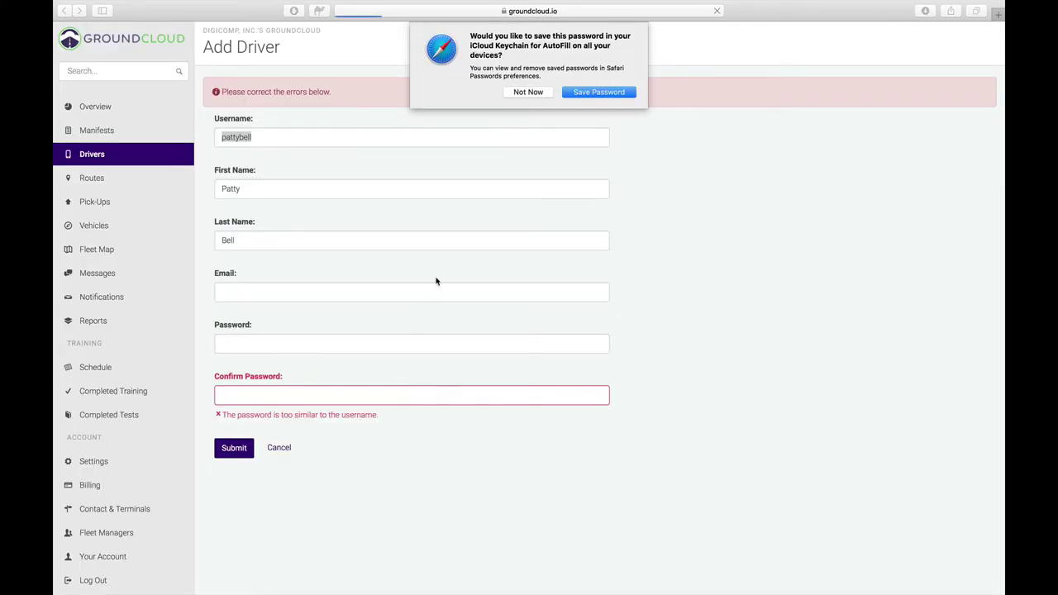
left_click(526, 94)
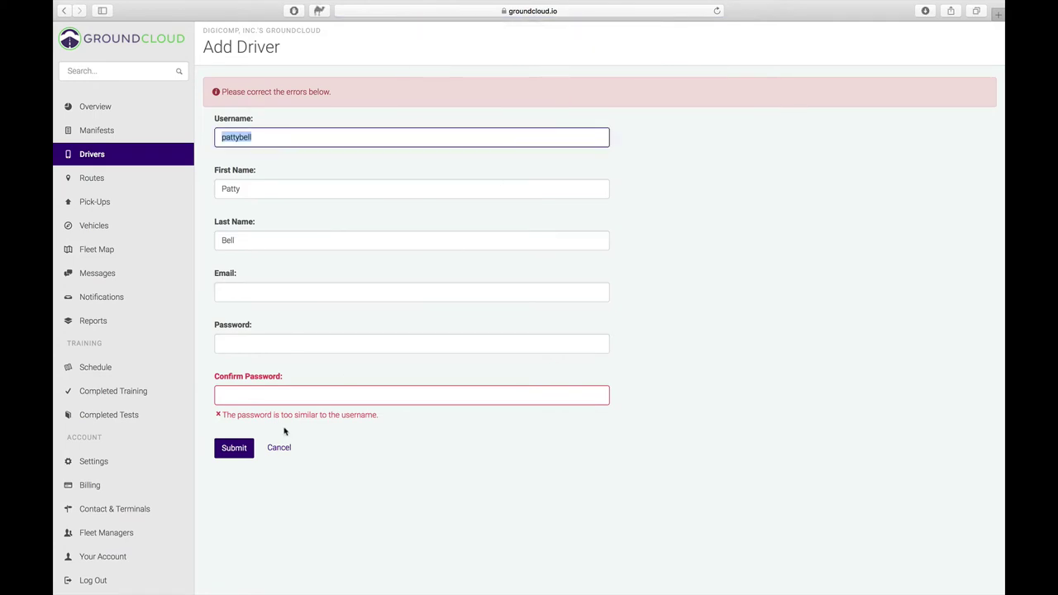
Enter a different password in both fields and submit the driver form again
left_click(259, 329)
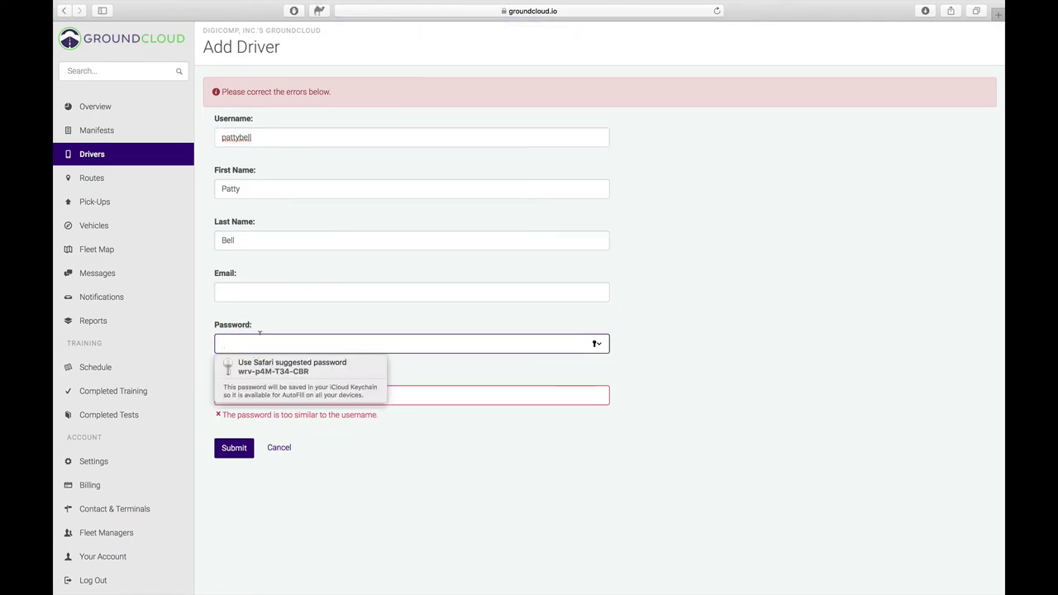
type("p")
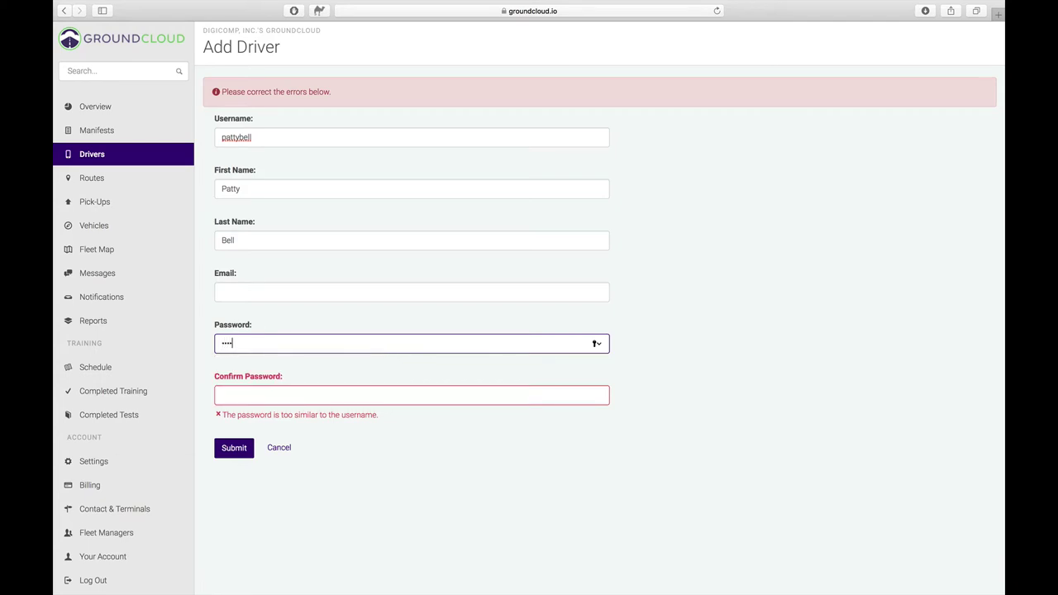
key("Tab")
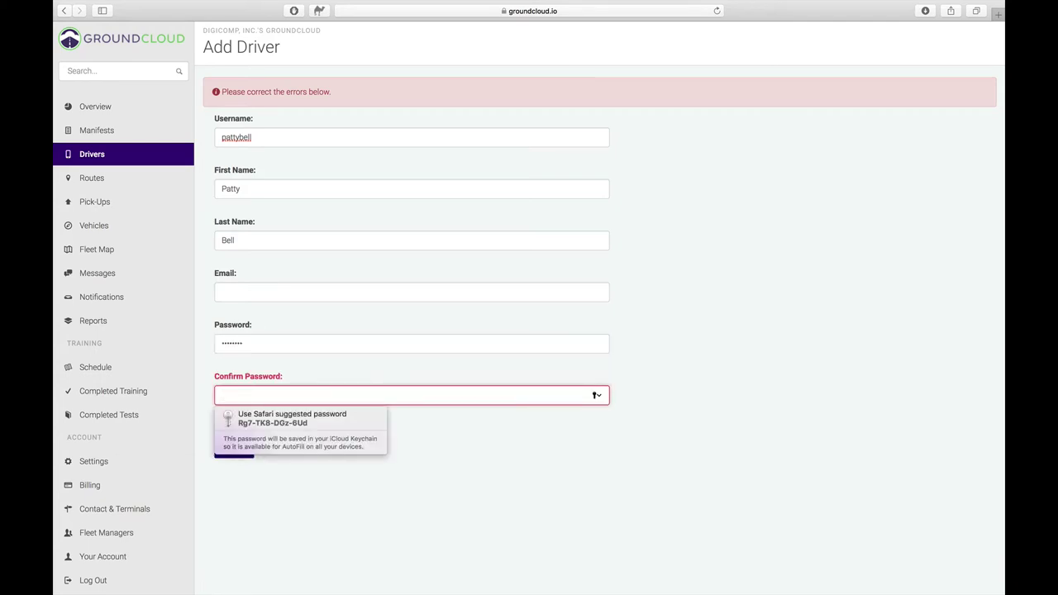
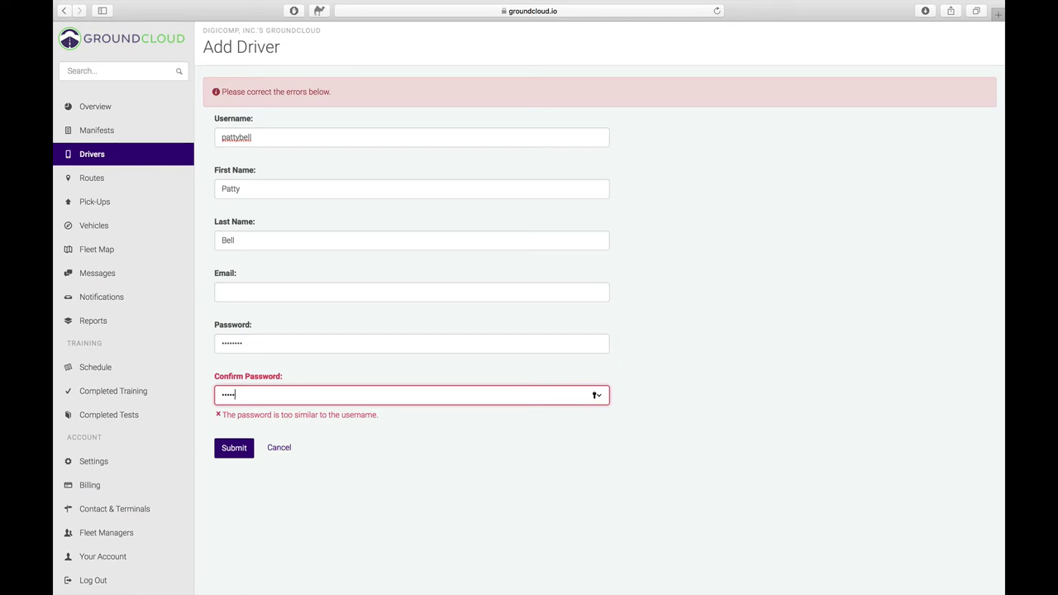
left_click(236, 451)
Decline Safari's save-password prompt and go to the Routes page showing route 450
left_click(532, 97)
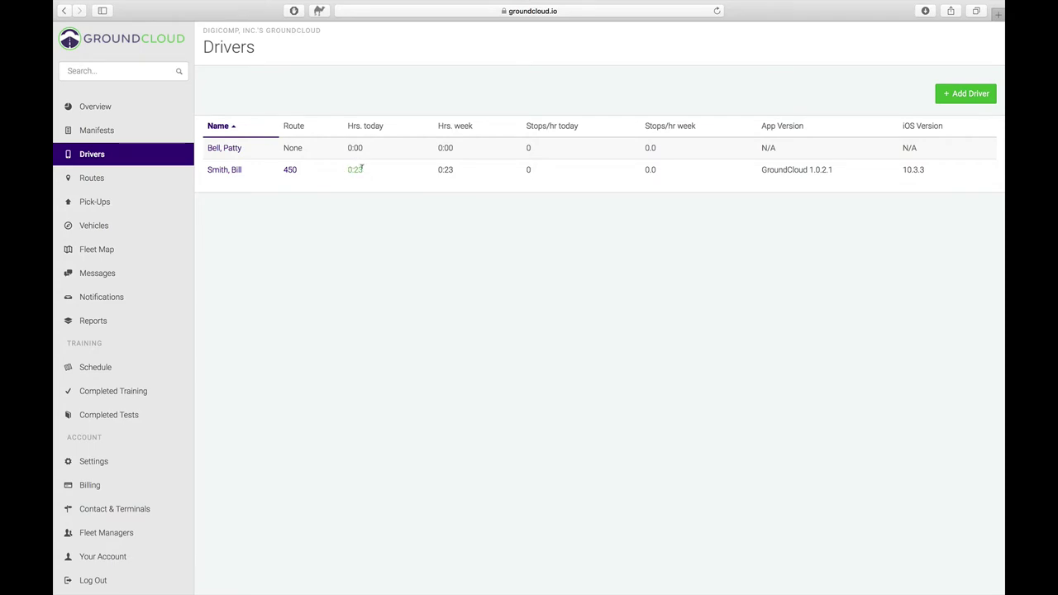
left_click(93, 180)
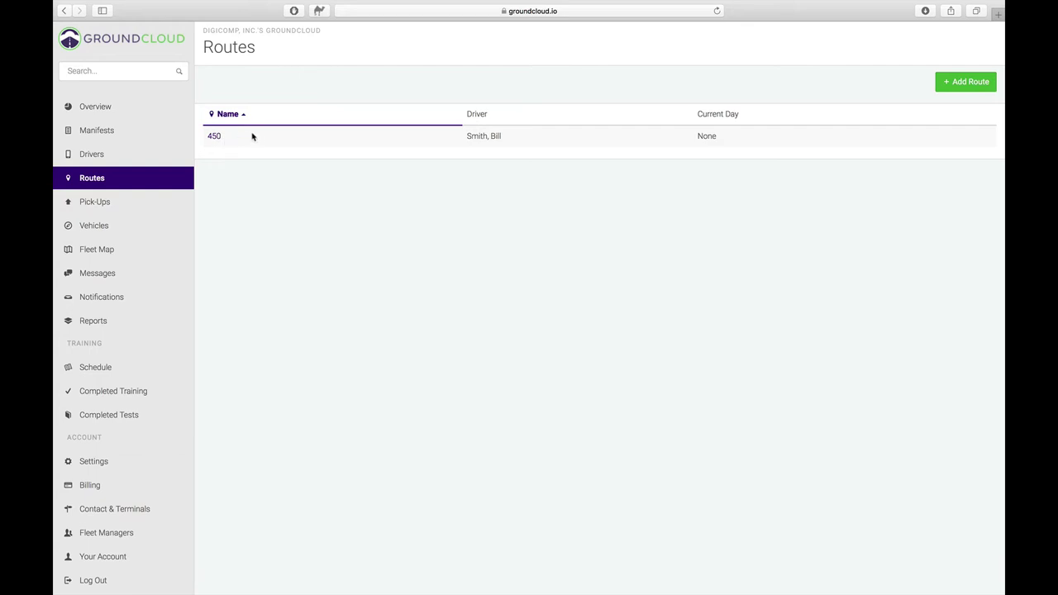
Start a new route with work area number 345, a default driver and the default terminal
left_click(963, 82)
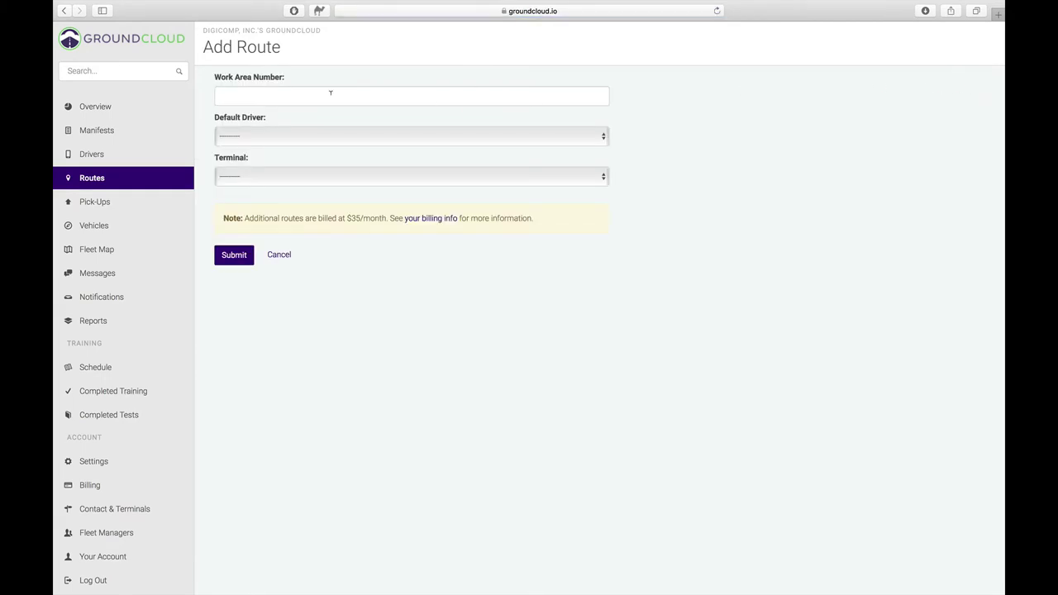
left_click(331, 93)
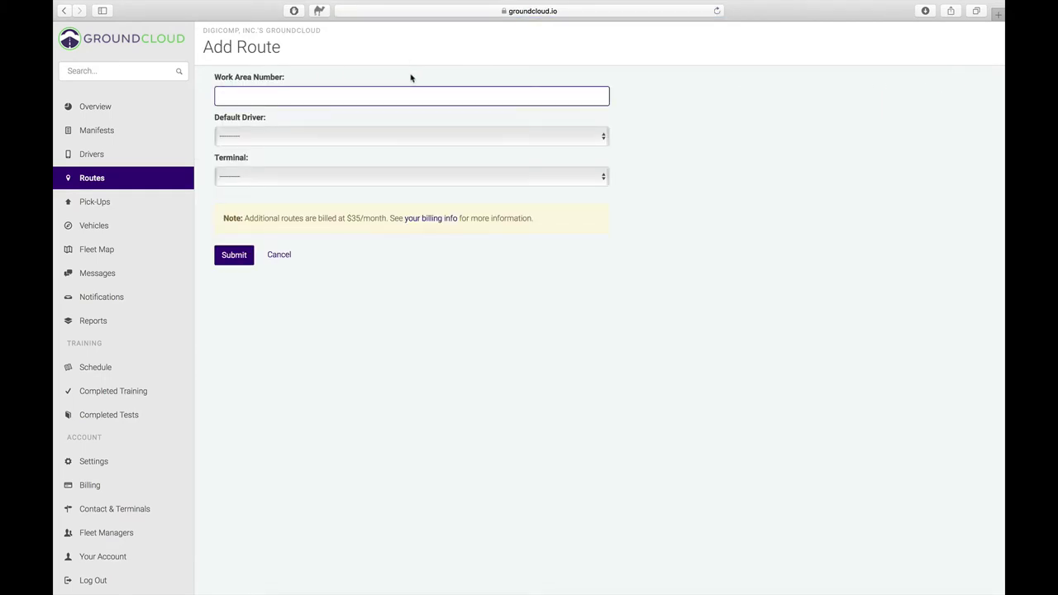
type("345")
left_click(412, 134)
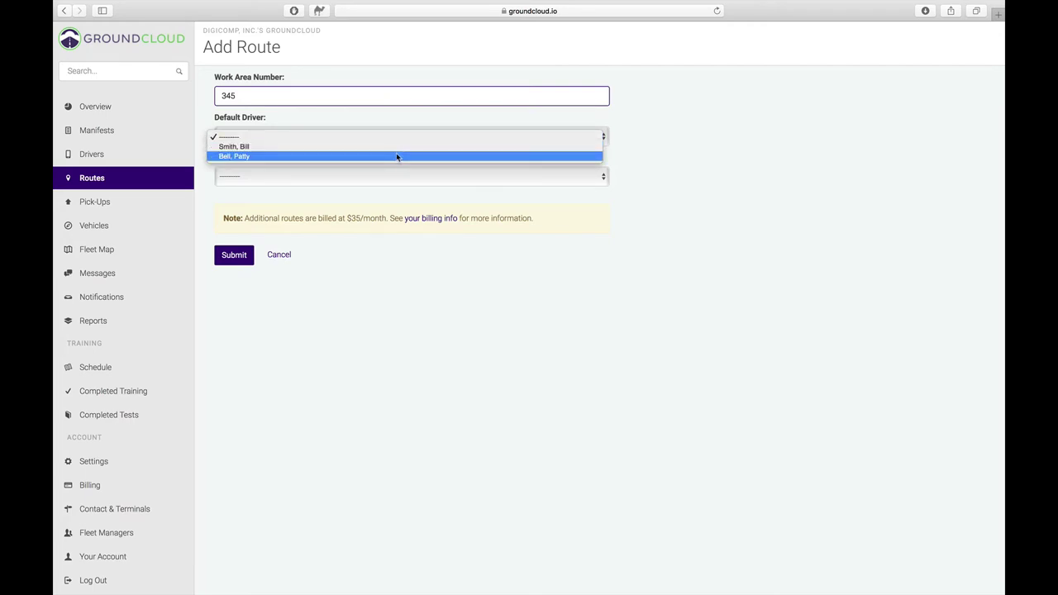
left_click(396, 156)
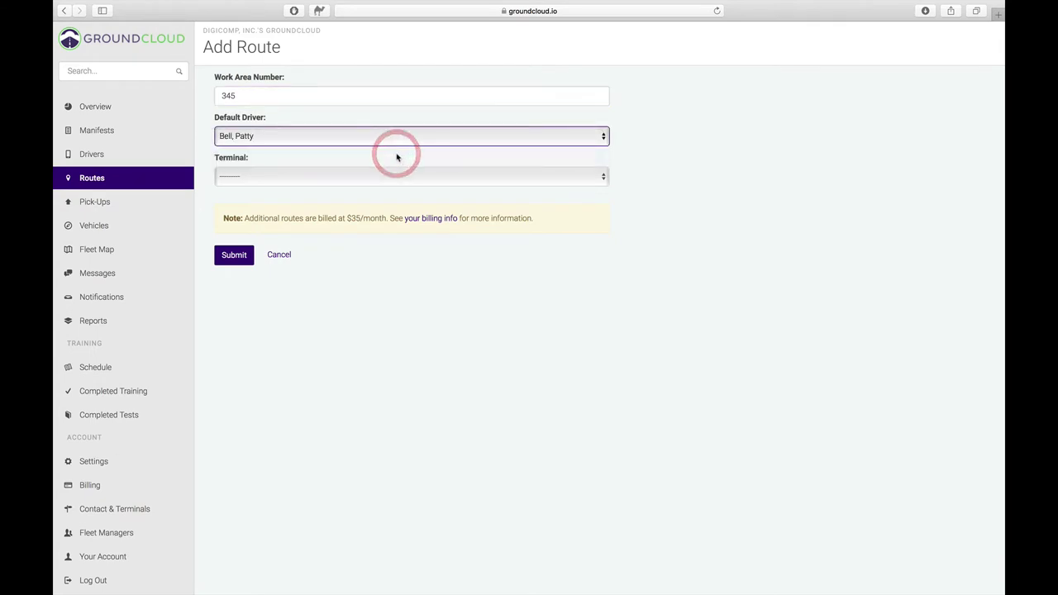
left_click(386, 171)
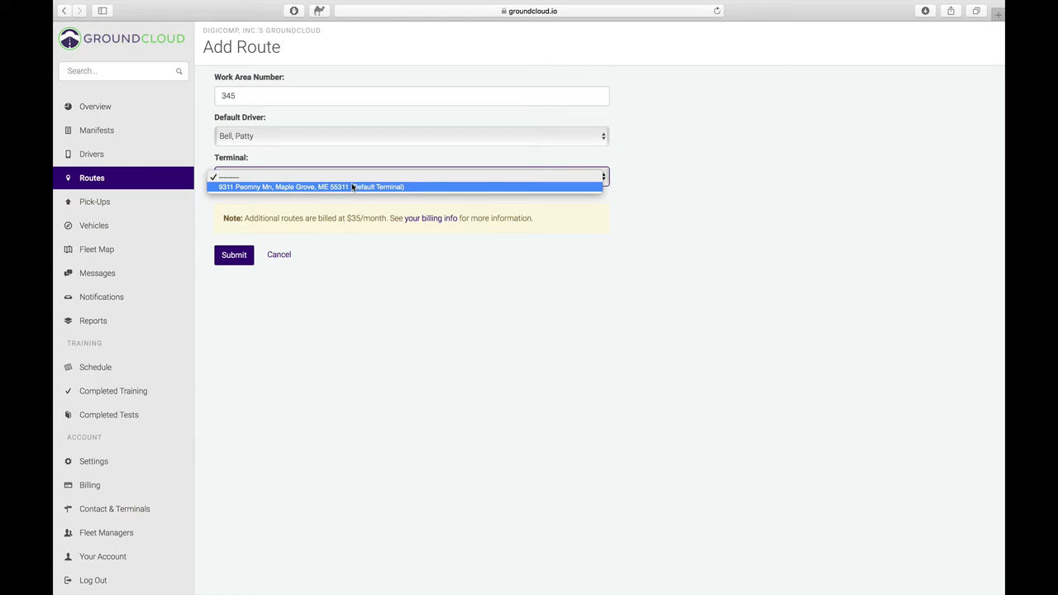
left_click(352, 185)
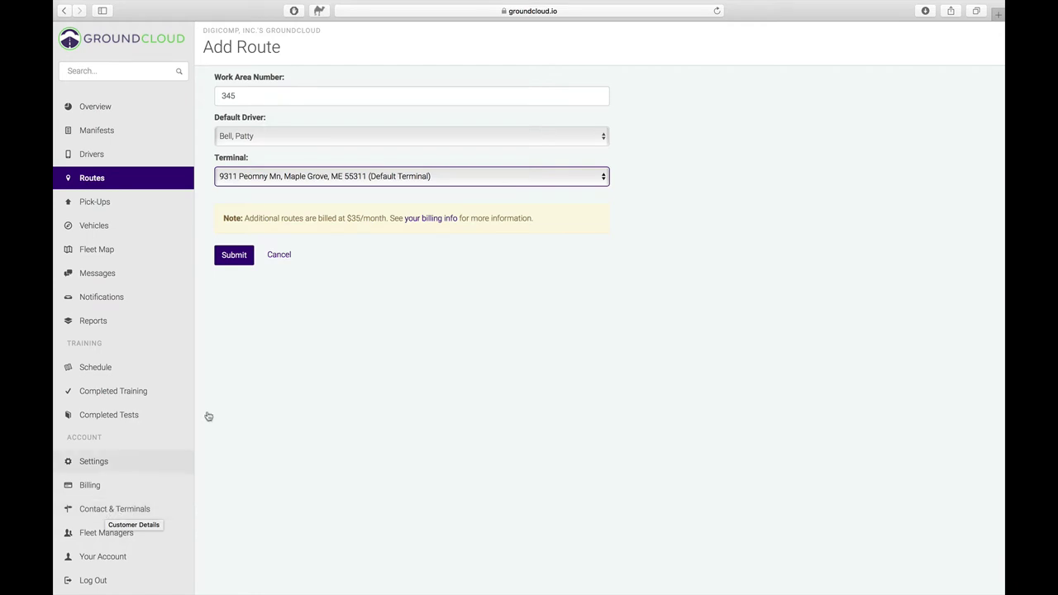
Submit route 345 and go to the Drivers list
left_click(235, 255)
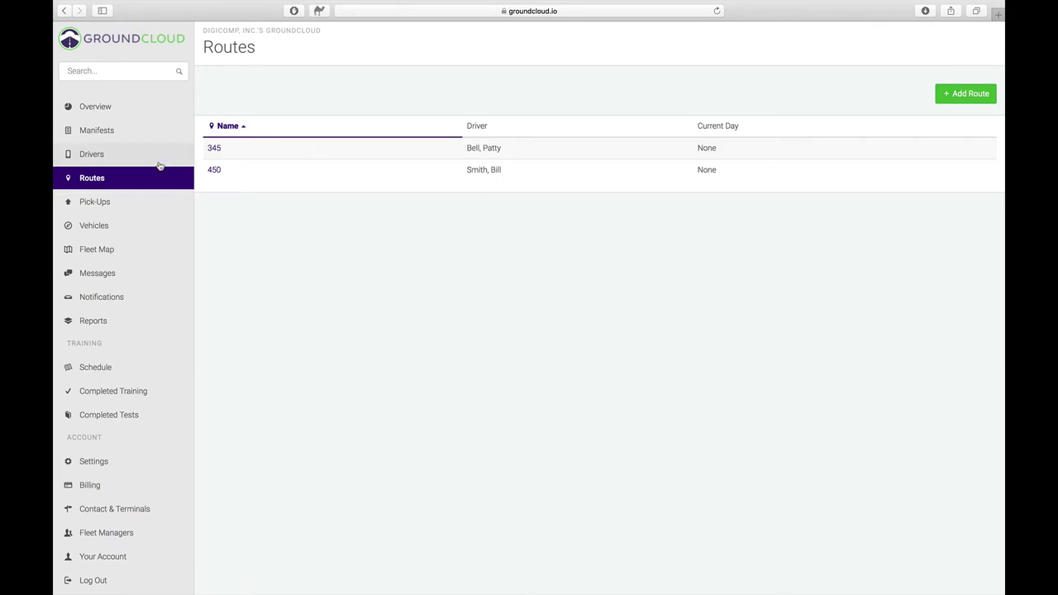
left_click(97, 156)
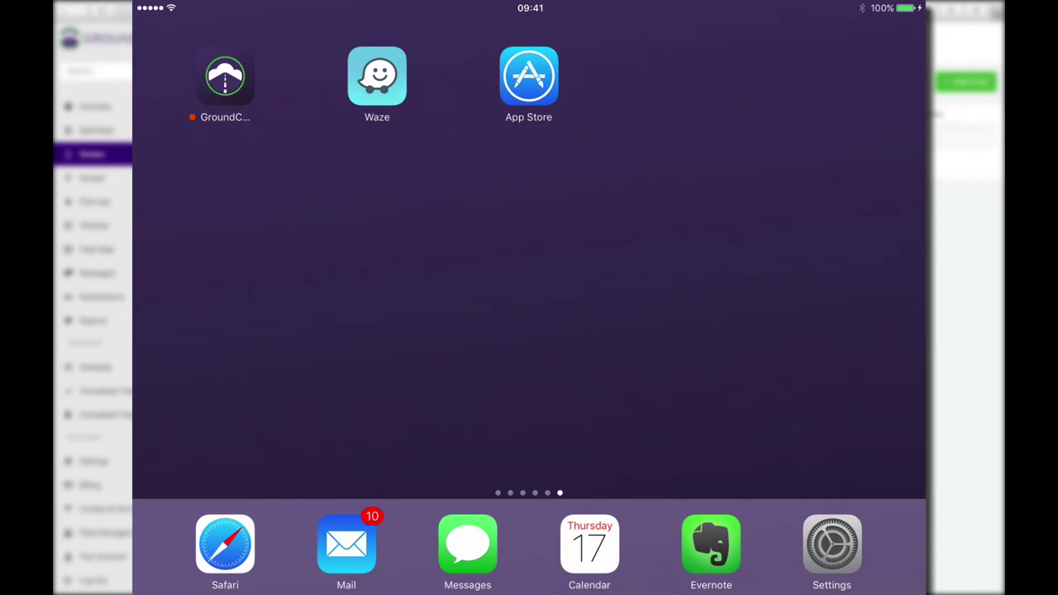
left_click(528, 76)
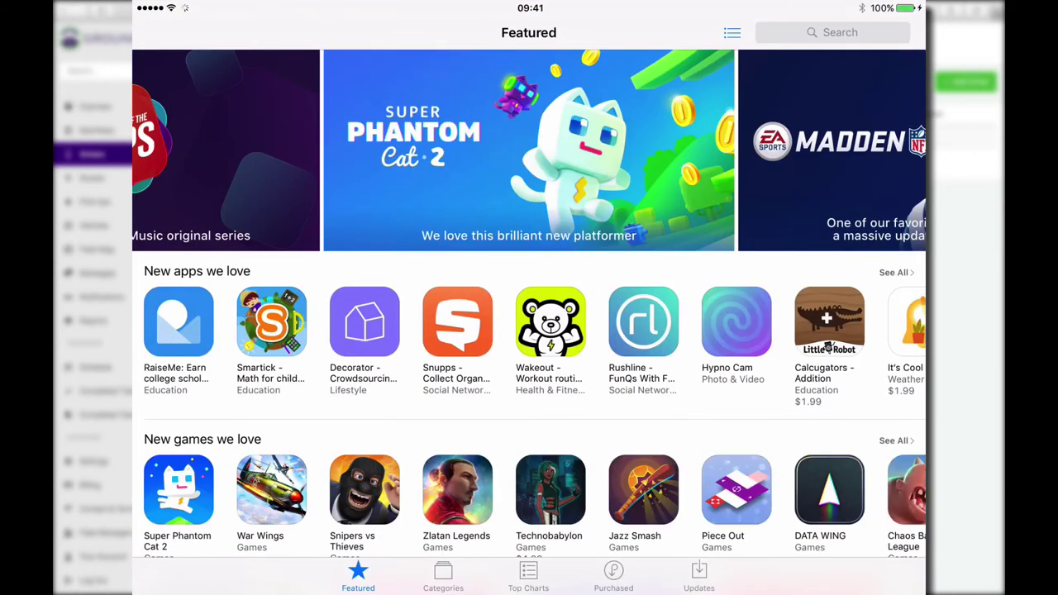
left_click(832, 33)
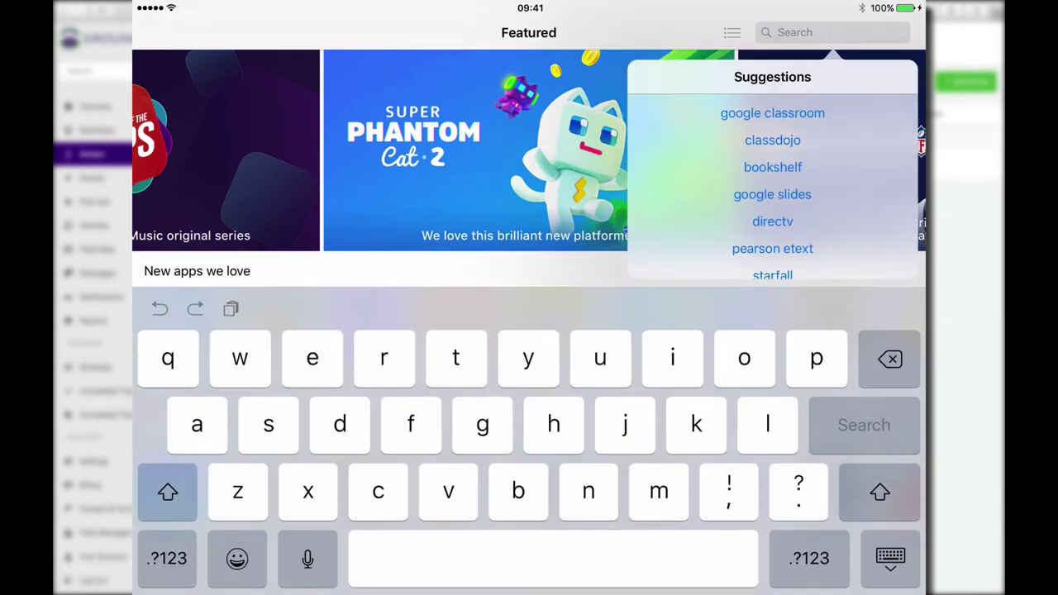
type("groundcloud")
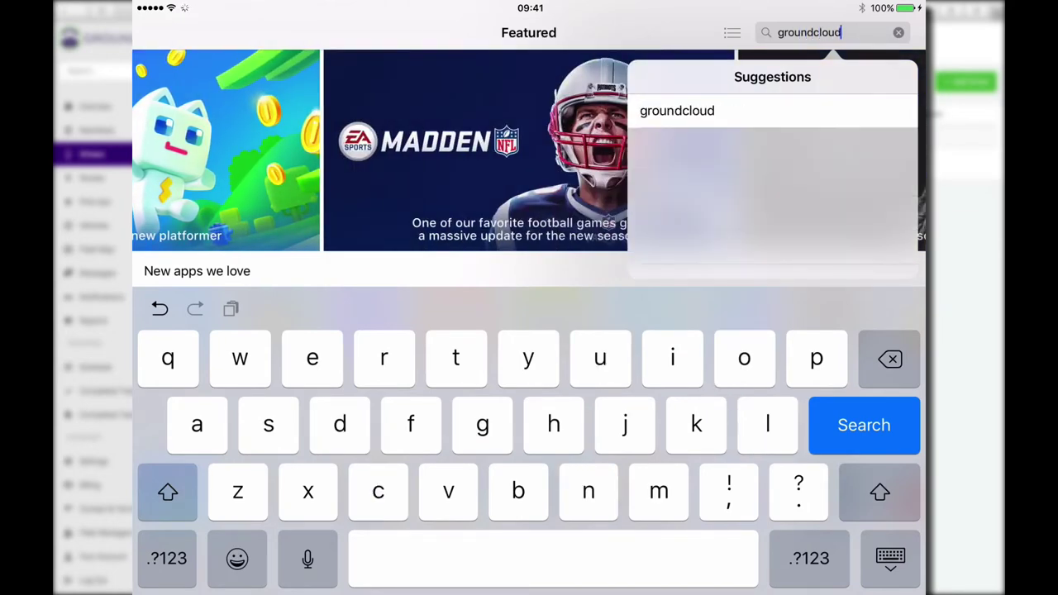
key("Return")
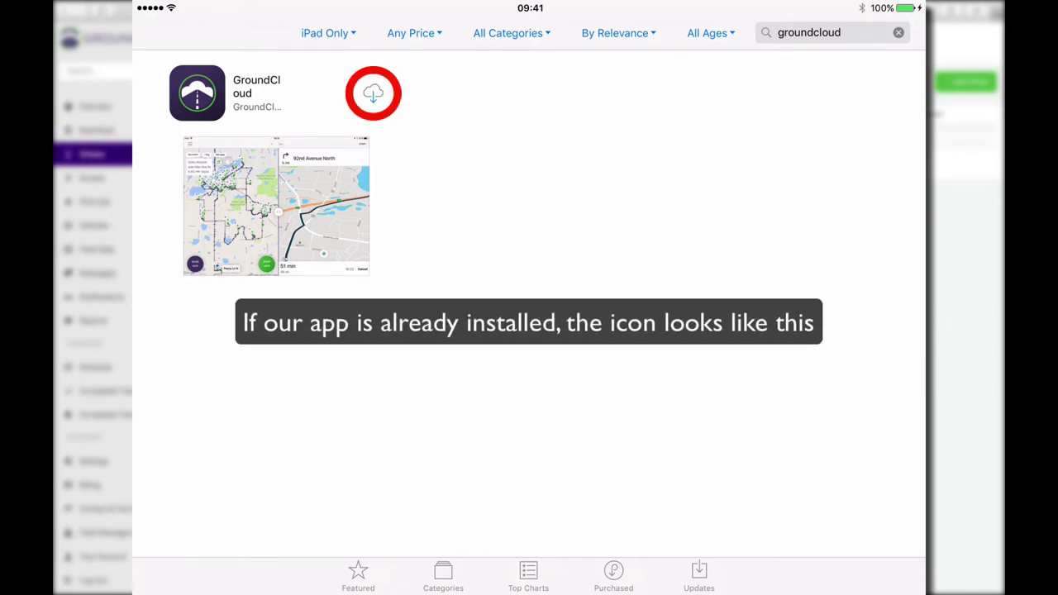
key("super")
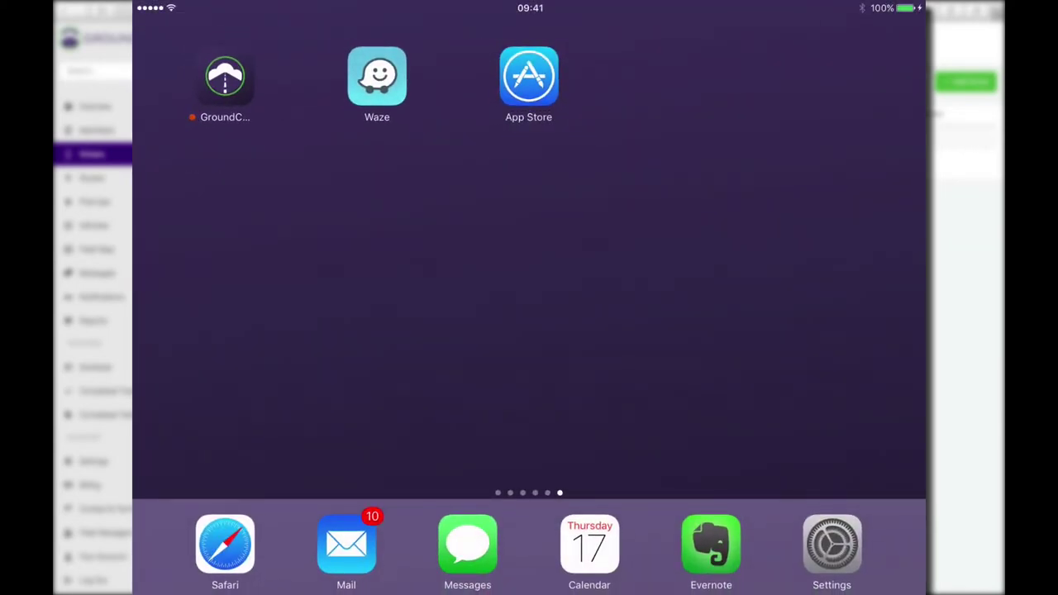
Launch the GroundCloud iPad app and begin entering the driver's username on the sign-in screen
left_click(225, 76)
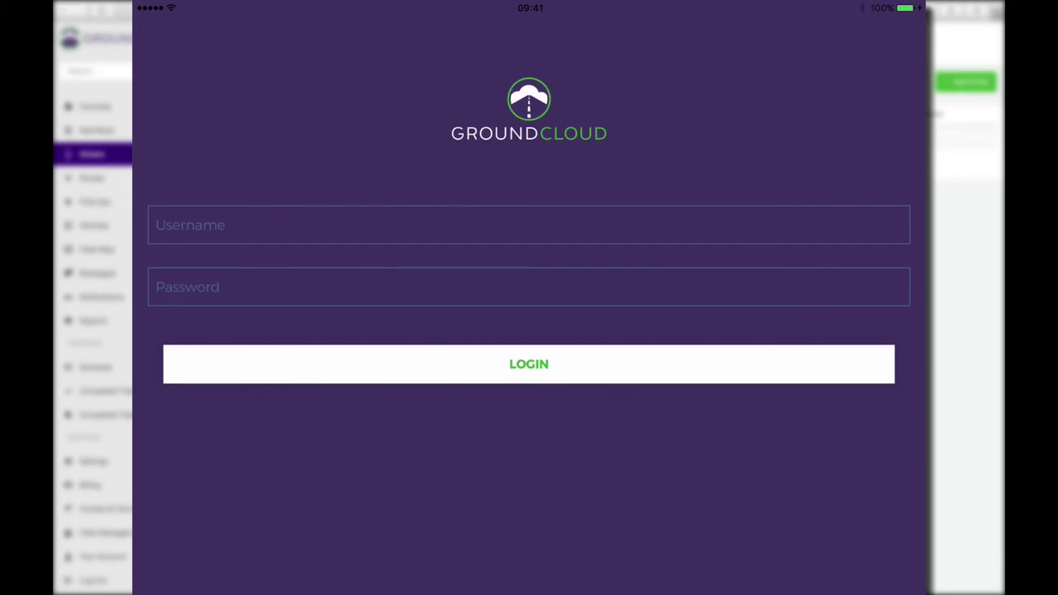
left_click(157, 225)
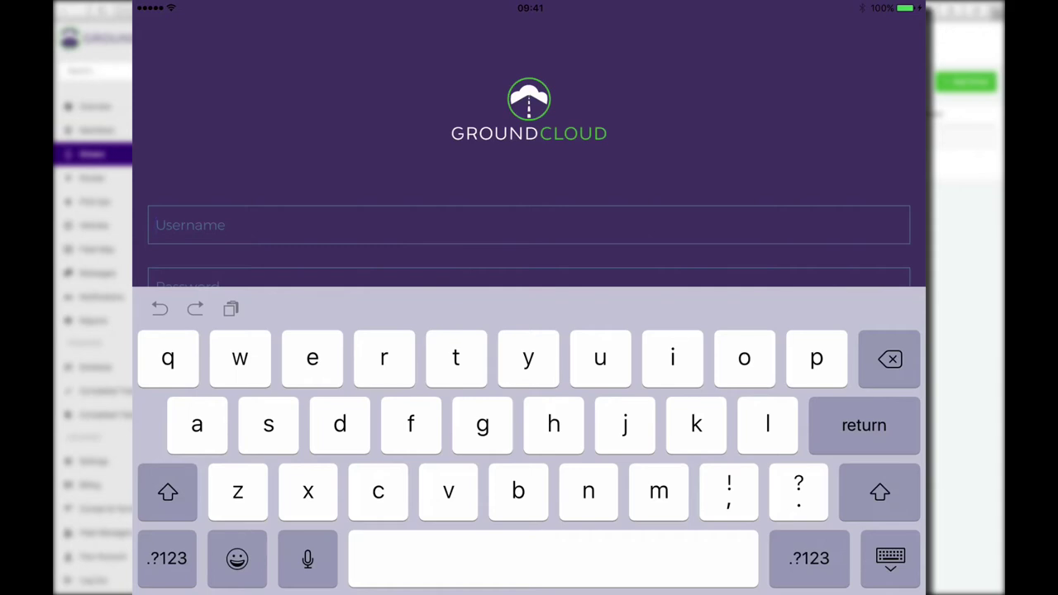
type("p")
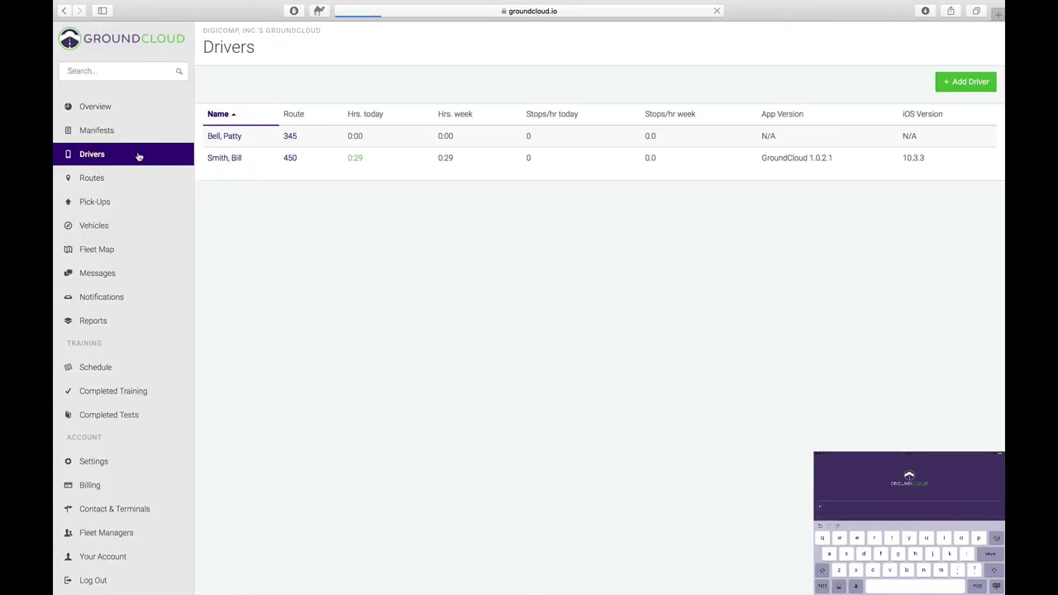
Open the new route-345 driver's account details in the web portal and select their username
left_click(224, 137)
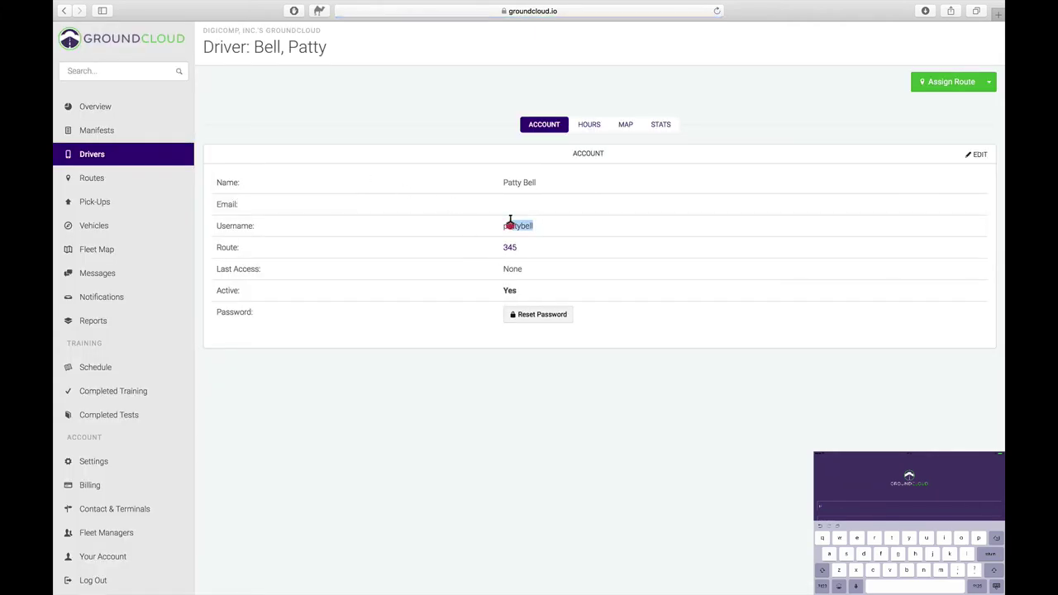
left_click_drag(543, 228, 501, 226)
double_click(501, 226)
left_click(545, 225)
double_click(521, 225)
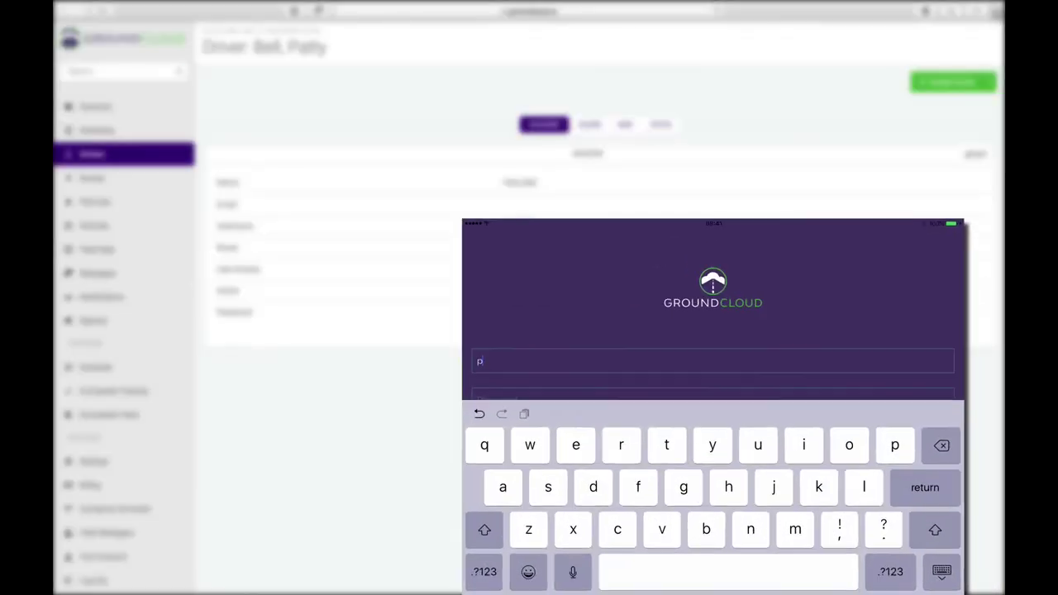
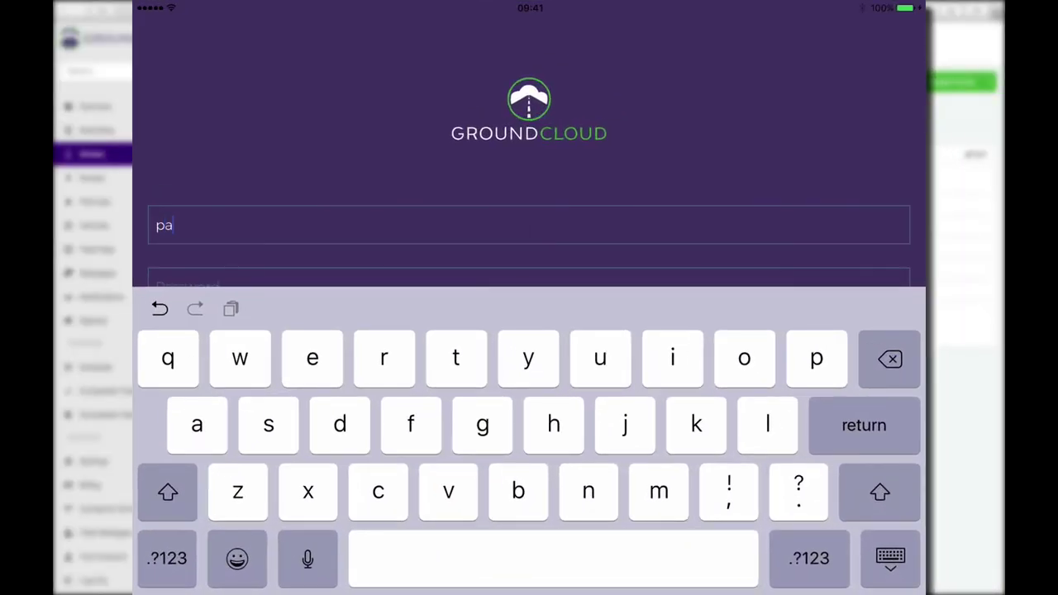
Sign in on the iPad with the driver's username and account password
left_click(187, 279)
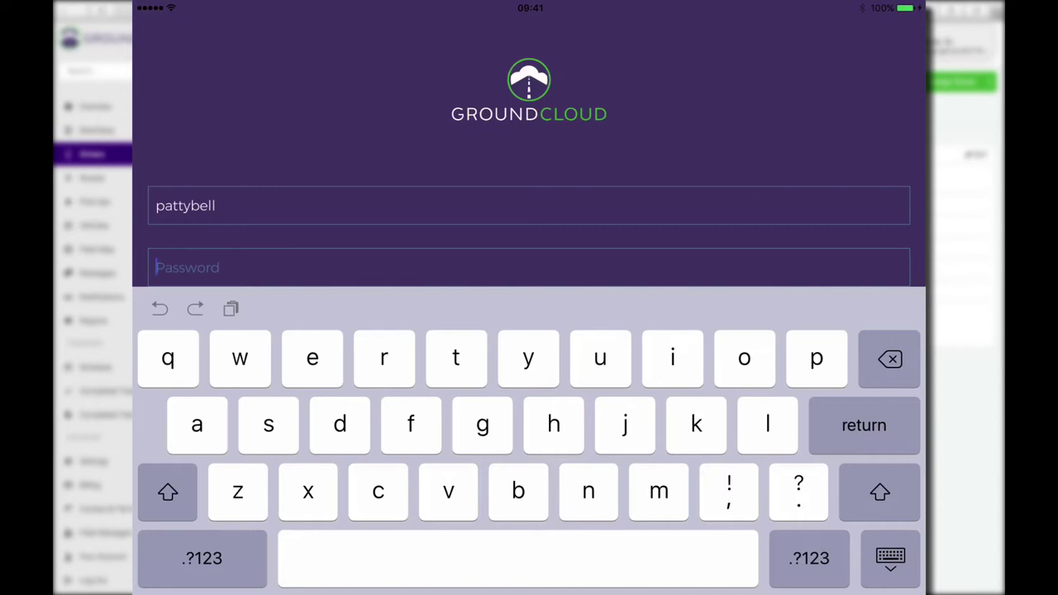
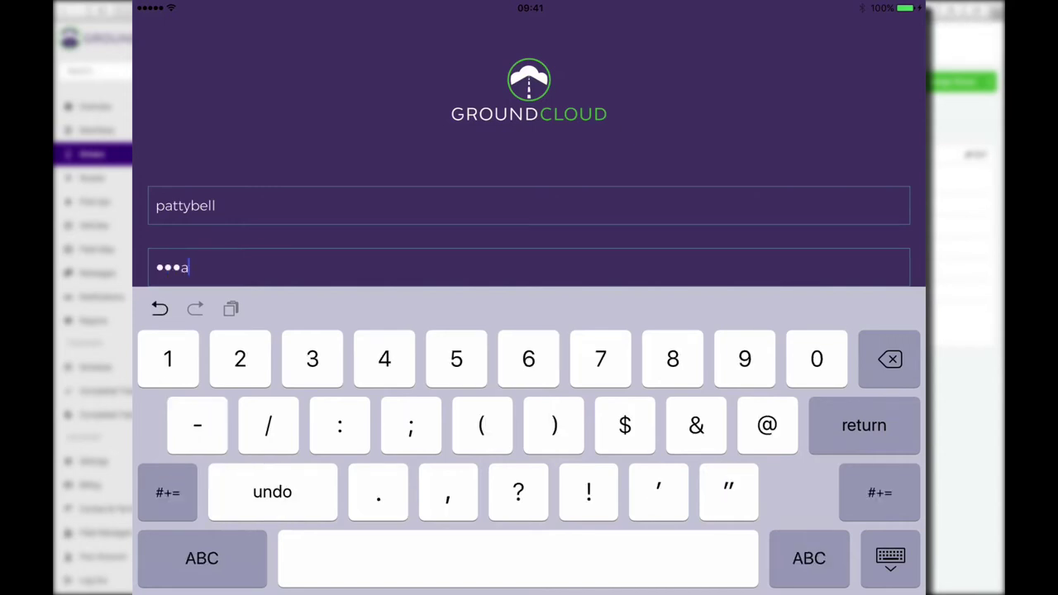
key("Return")
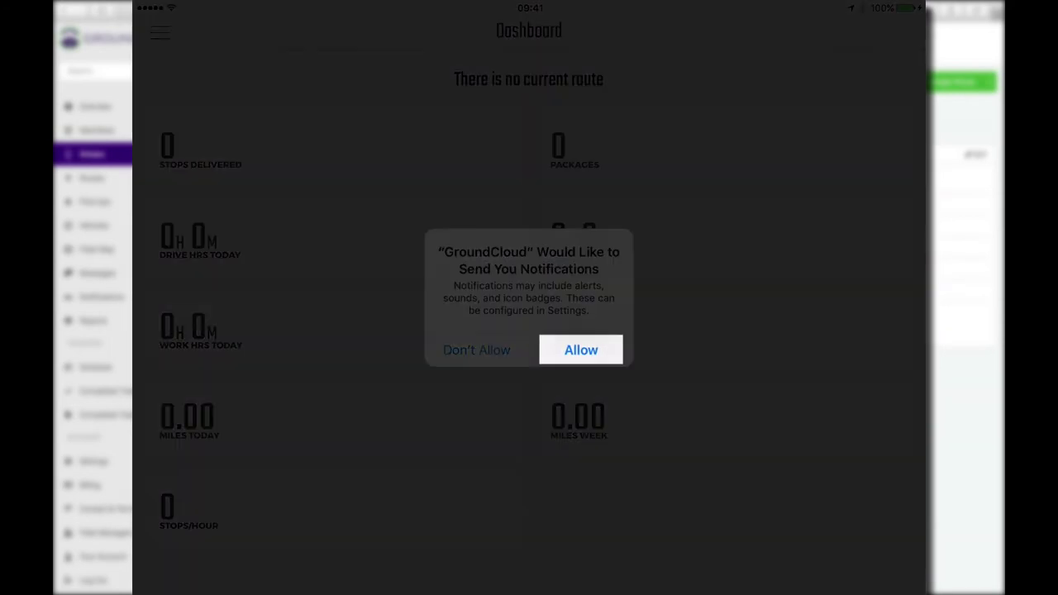
Allow GroundCloud to send notifications, clearing the last prompt from the Dashboard
left_click(581, 349)
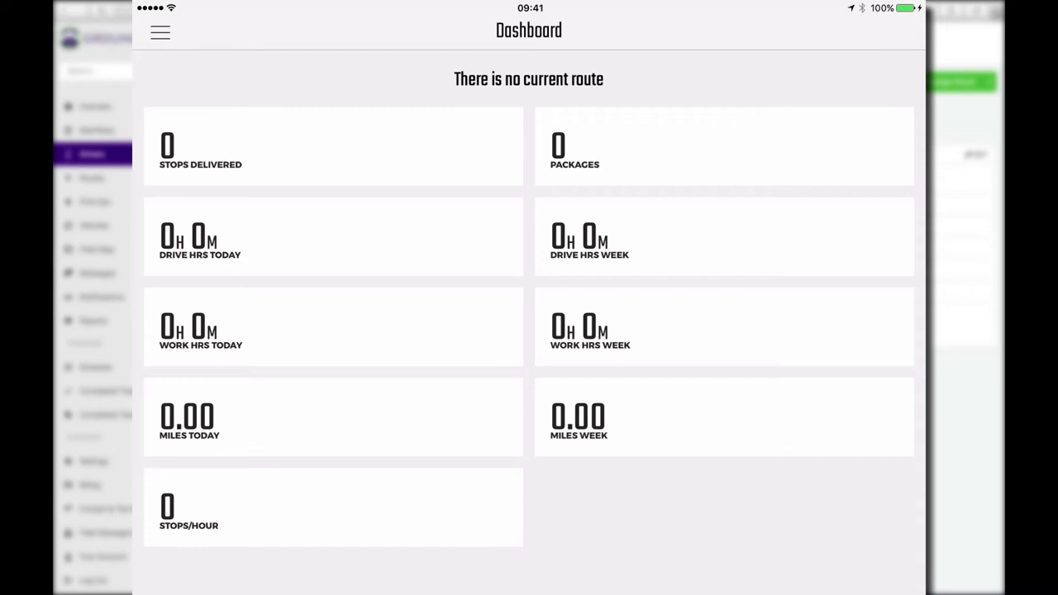
Show the iPad app's side menu listing Dashboard, My Drive, Notifications, Time Card, Safety and Settings
left_click(160, 32)
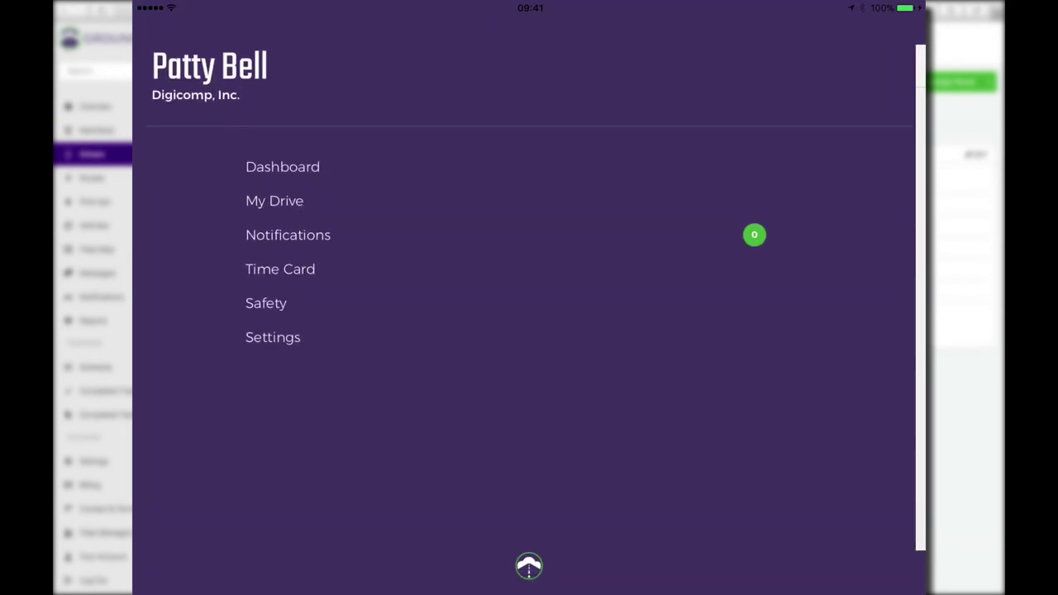
Go to the My Drive map and dismiss the 'no current route' notice
left_click(274, 201)
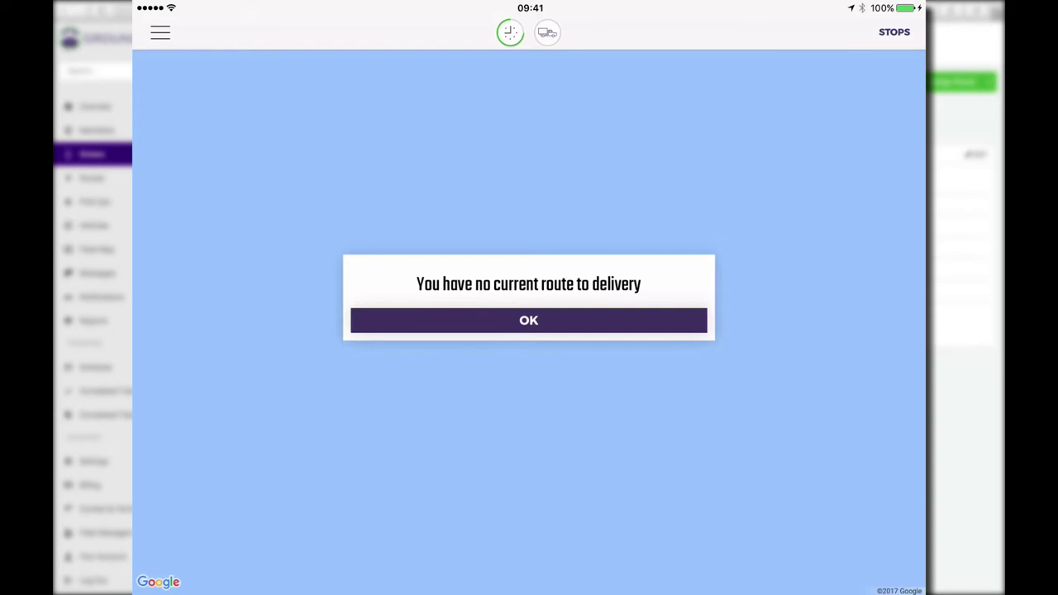
left_click(528, 320)
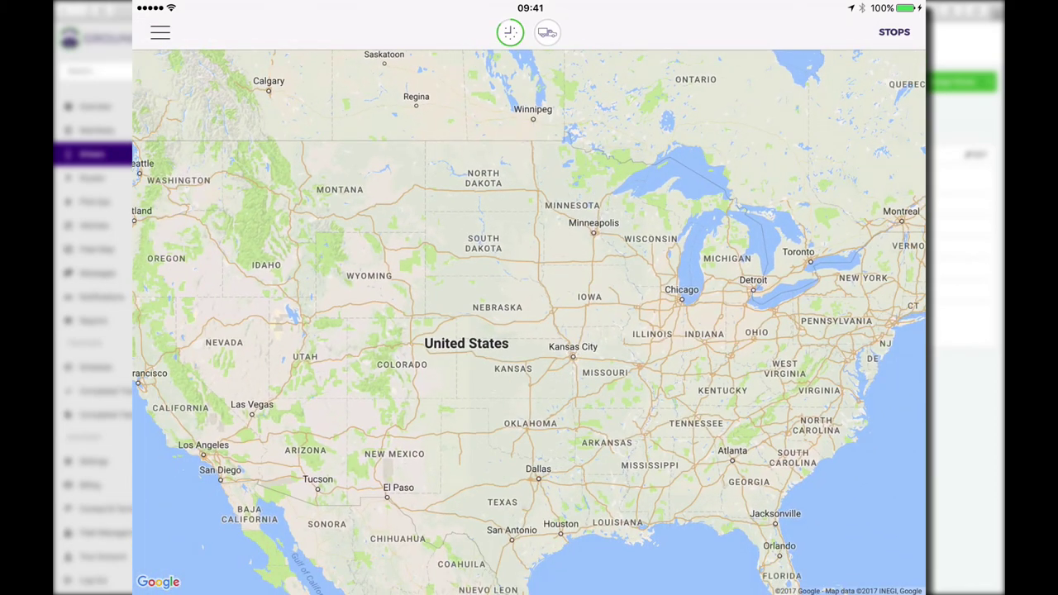
Return to the Dashboard to view route 144's zeroed drive and work hours
left_click(161, 32)
left_click(281, 166)
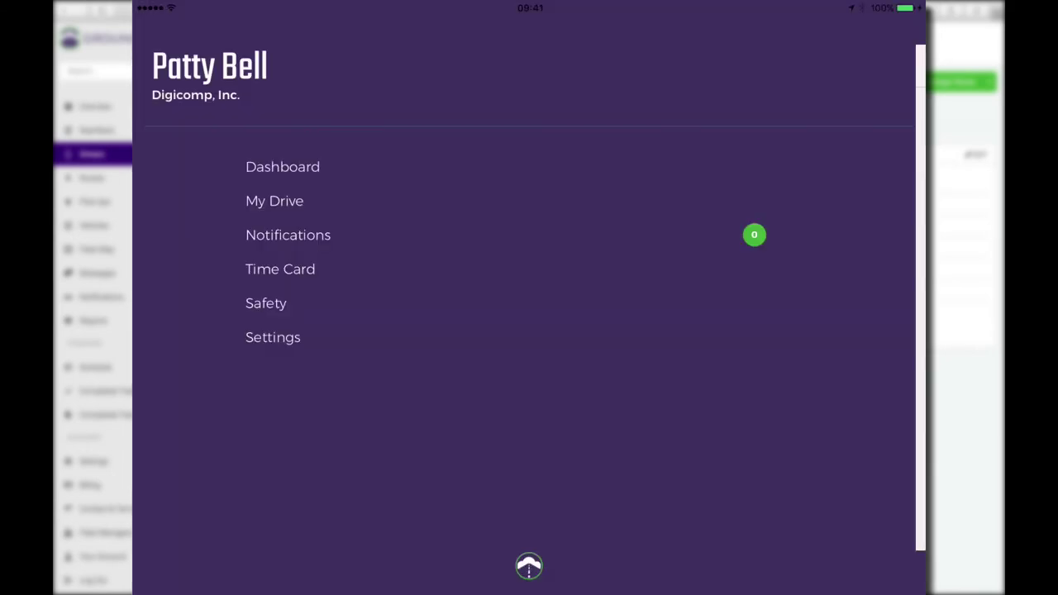
View the driver's time card, then move to the Safety training section
left_click(307, 267)
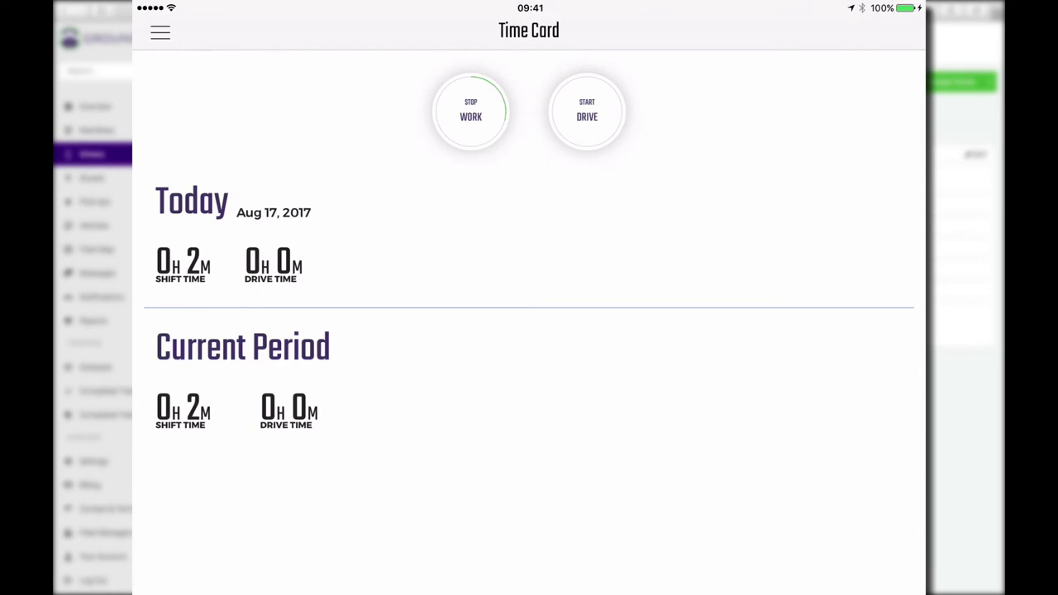
left_click(160, 32)
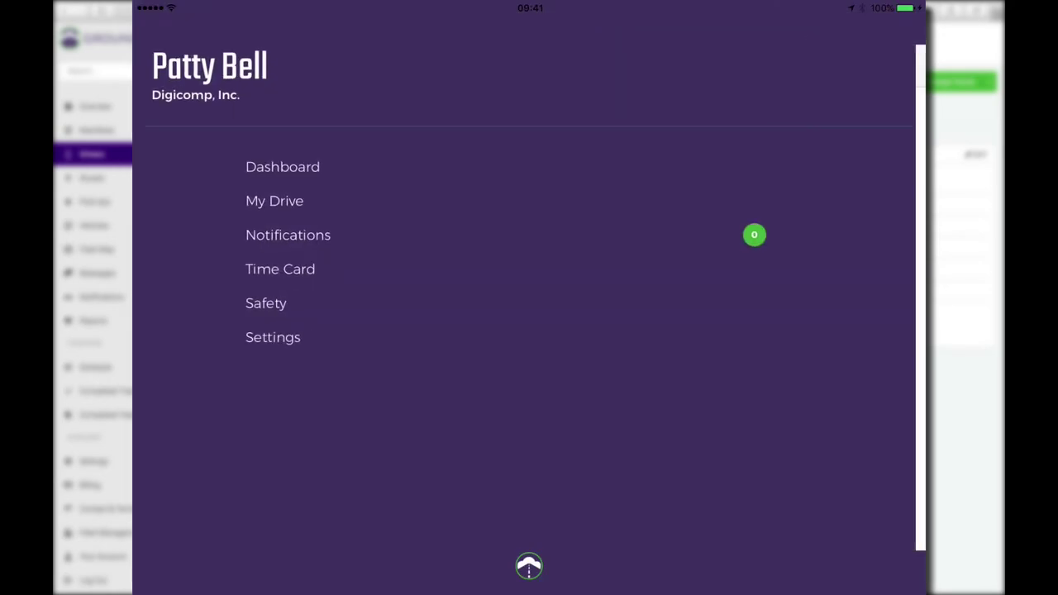
left_click(284, 304)
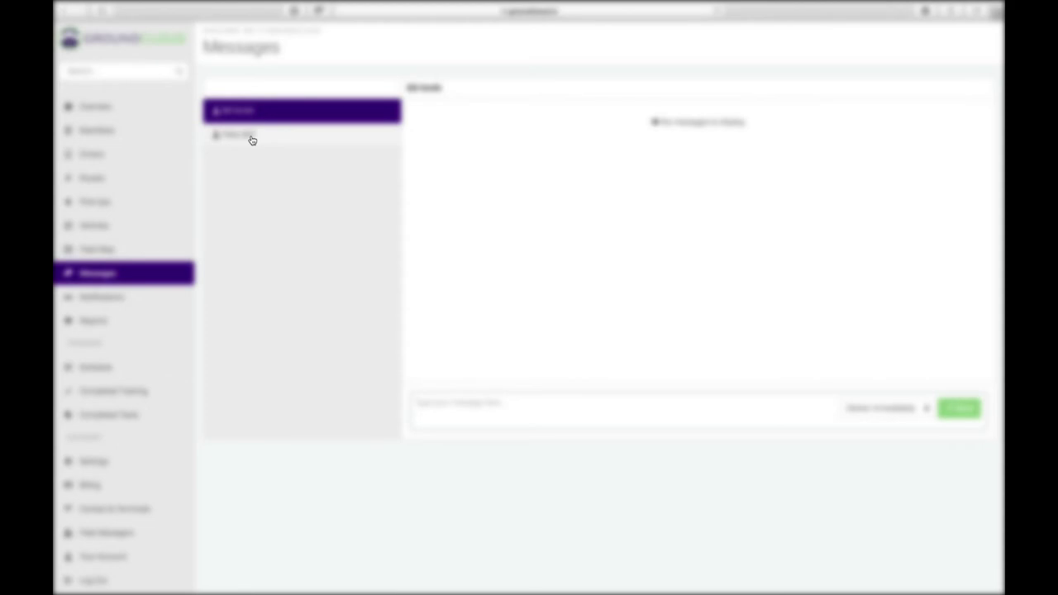
Open the empty message conversation with the second driver in the web portal
left_click(248, 136)
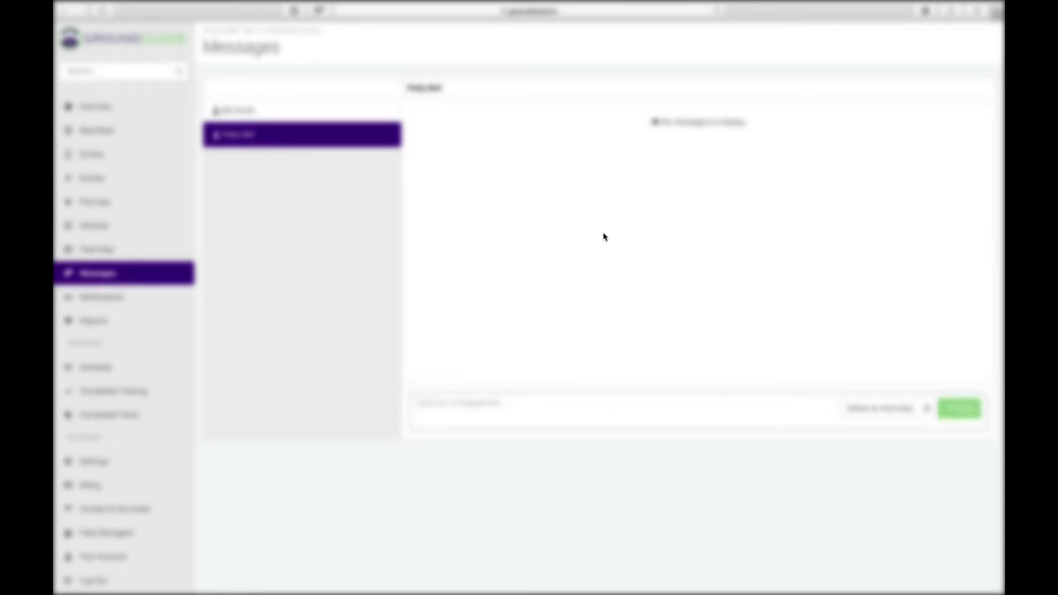
Switch to the web portal's Notifications page, which has no notifications yet
left_click(120, 297)
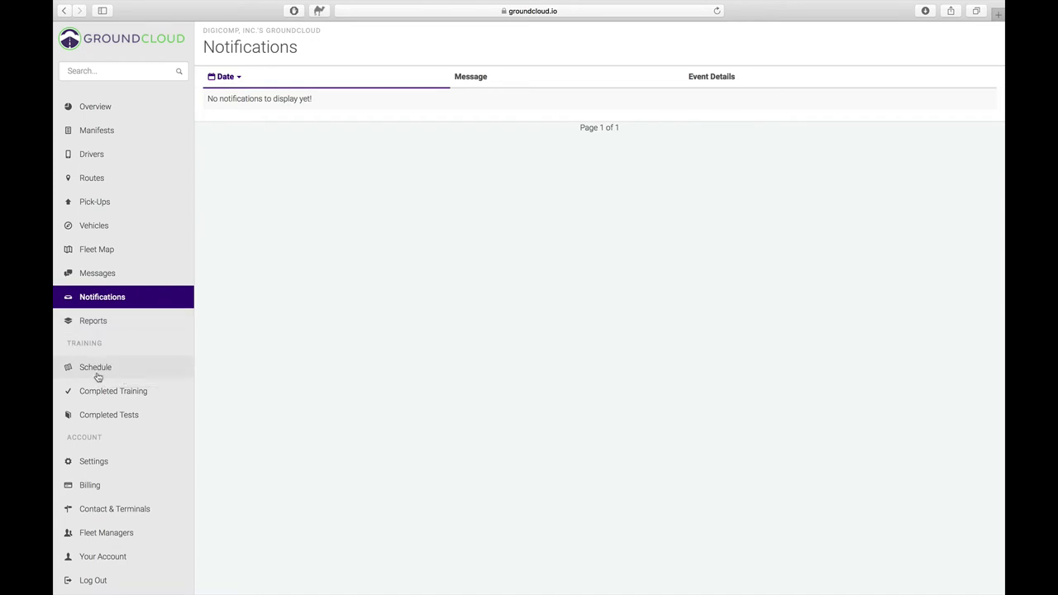
Show the August 2017 training schedule as a month calendar and select Driving Awareness 1
left_click(96, 369)
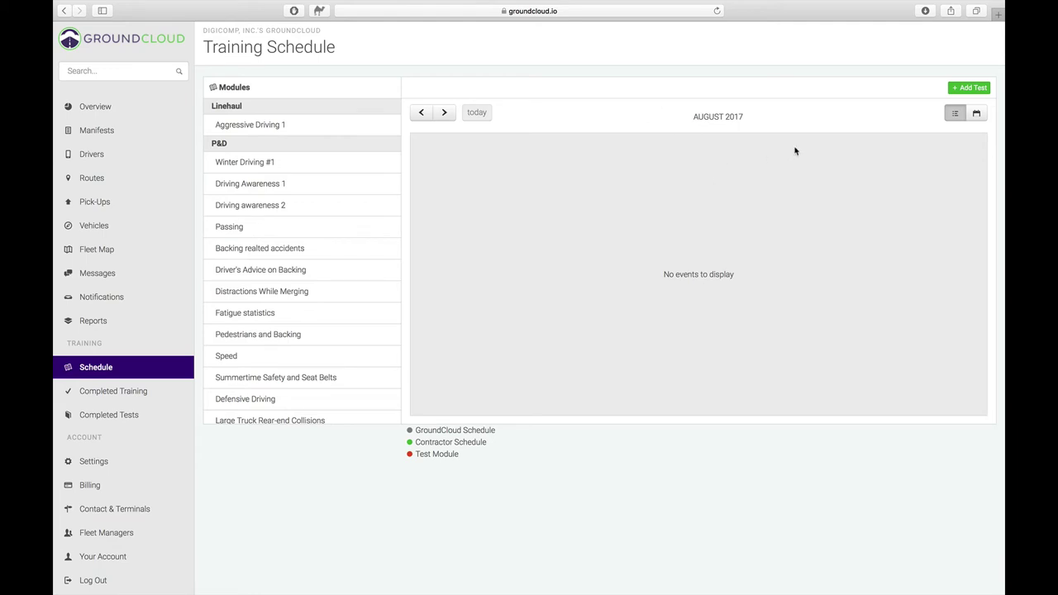
left_click(976, 114)
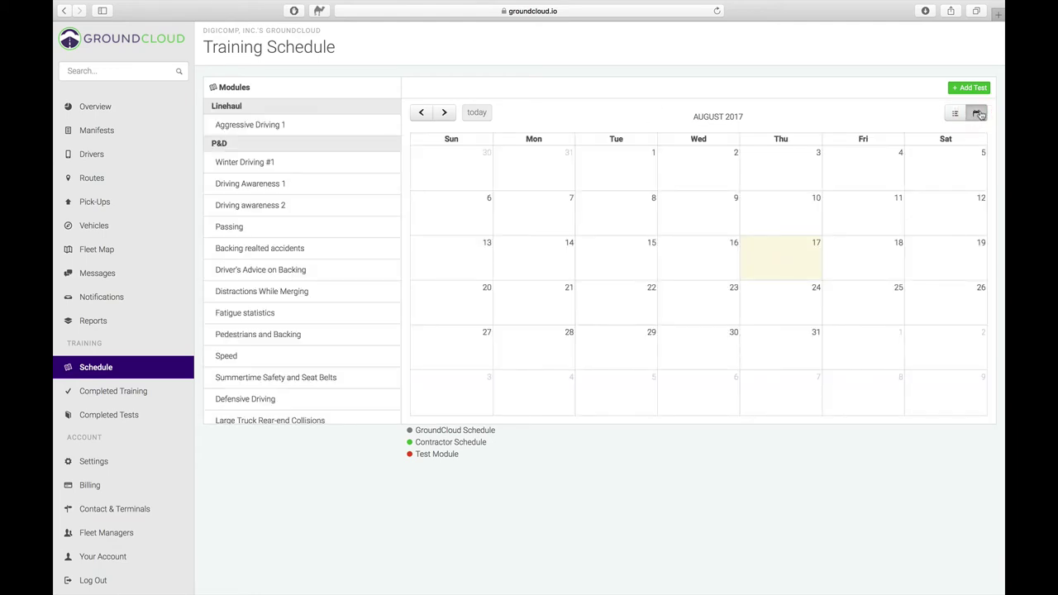
left_click(955, 114)
left_click(975, 114)
left_click(976, 114)
left_click(259, 186)
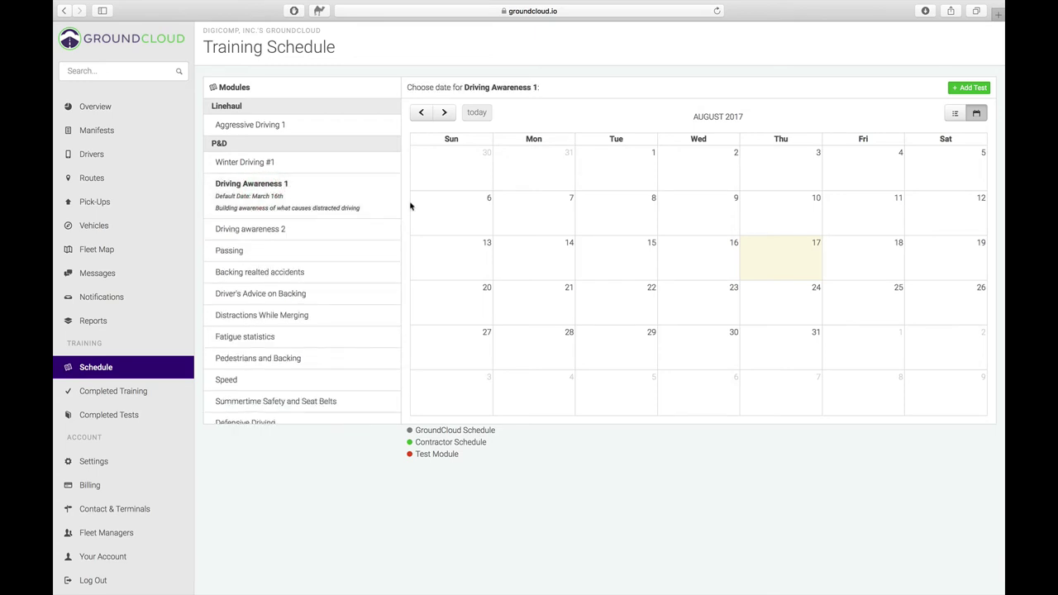
Schedule Driving Awareness 1 for August 17, 2017 and save it
left_click(783, 250)
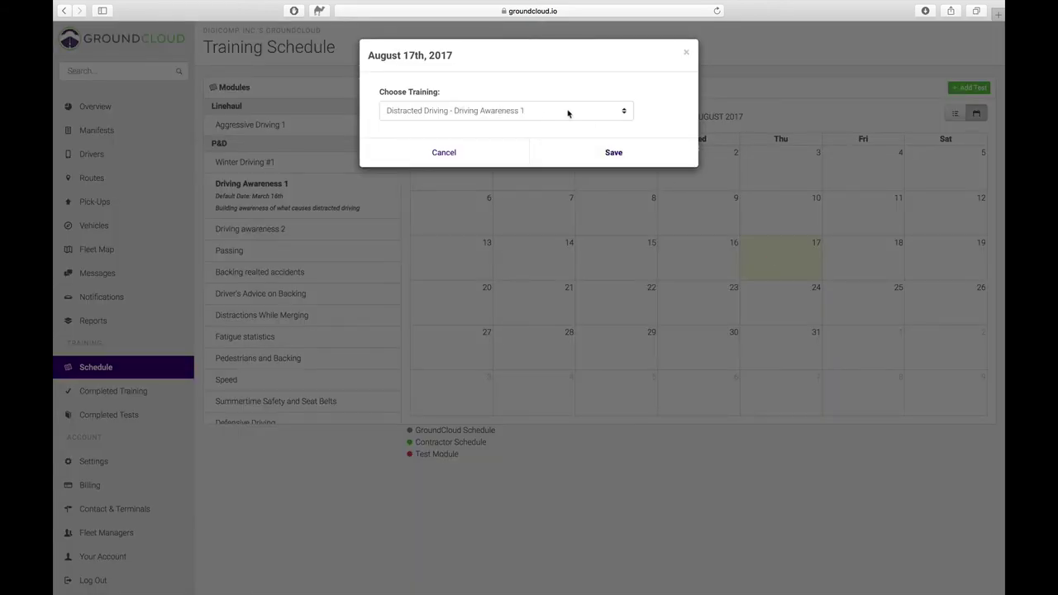
left_click(610, 152)
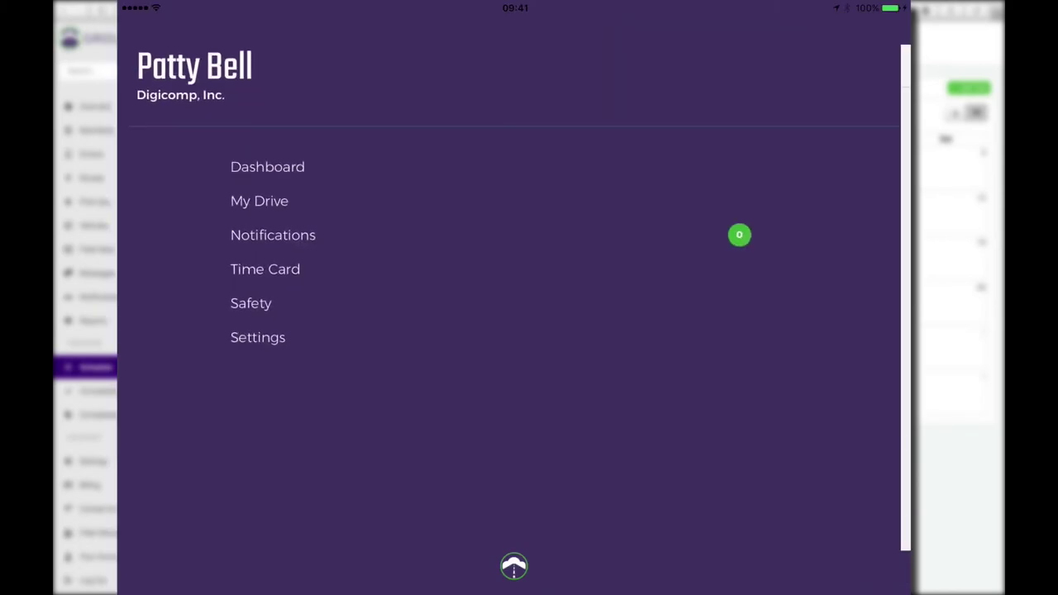
Open My Drive on the driver's iPad, which reports no current route
left_click(258, 200)
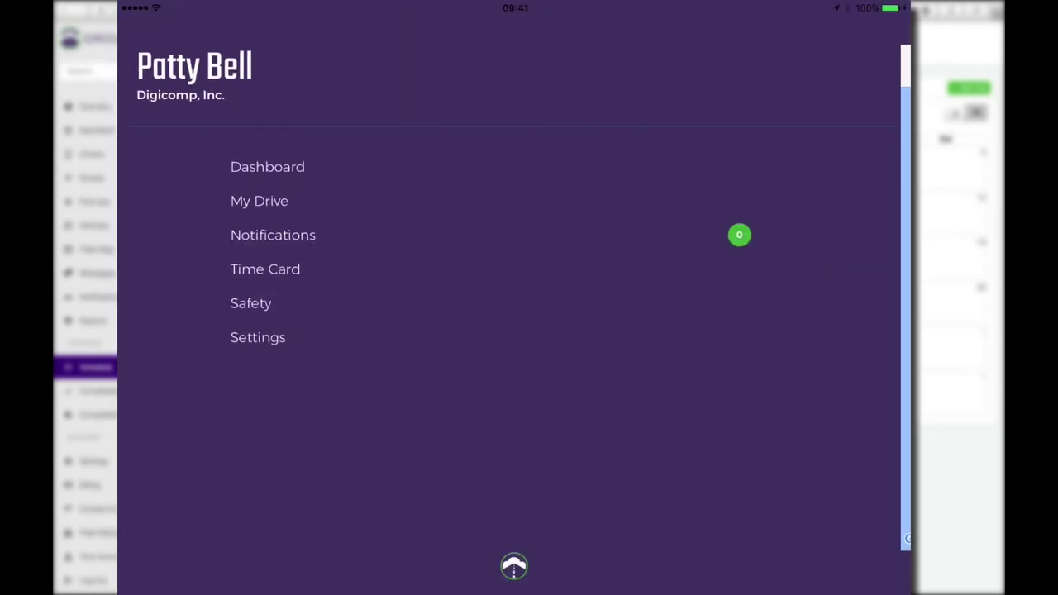
Open Driving Awareness 1 from the Safety list and read through its distracted-driving article
left_click(250, 302)
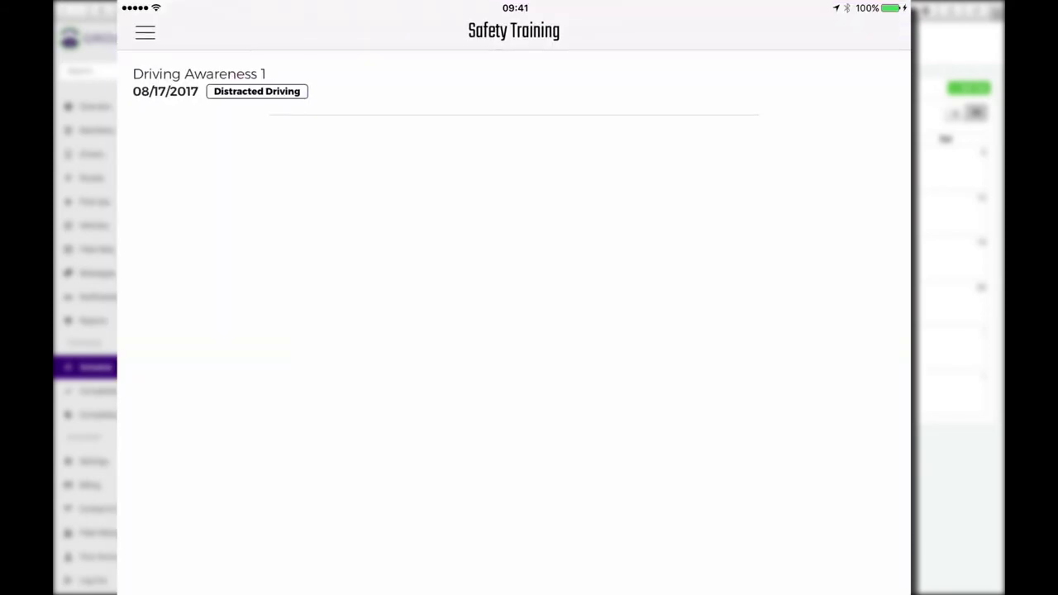
left_click(215, 83)
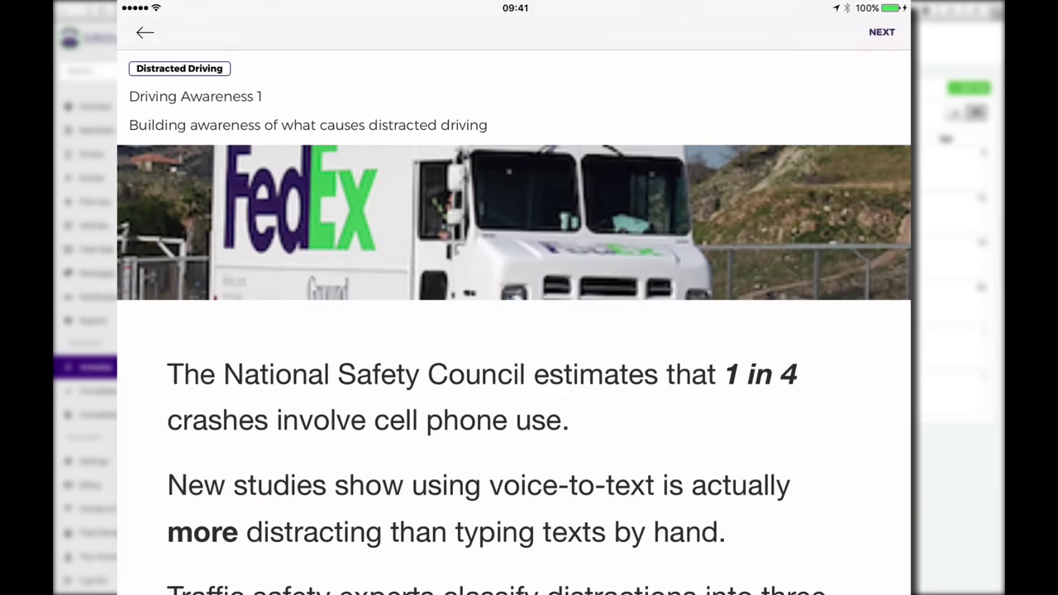
scroll(513, 330, "down", 5)
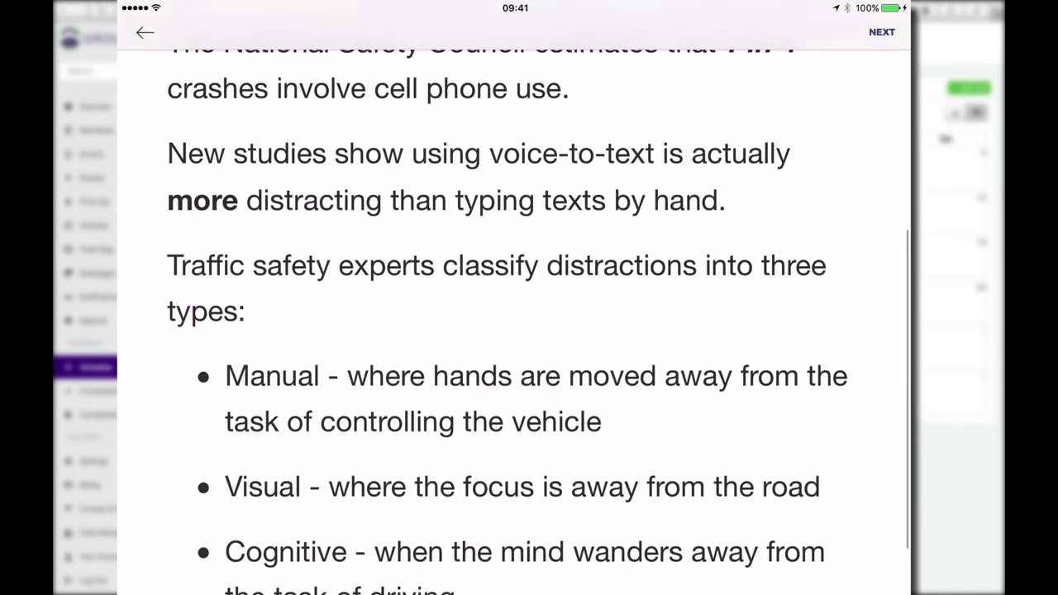
scroll(513, 331, "up", 4)
scroll(513, 330, "down", 2)
scroll(513, 331, "up", 5)
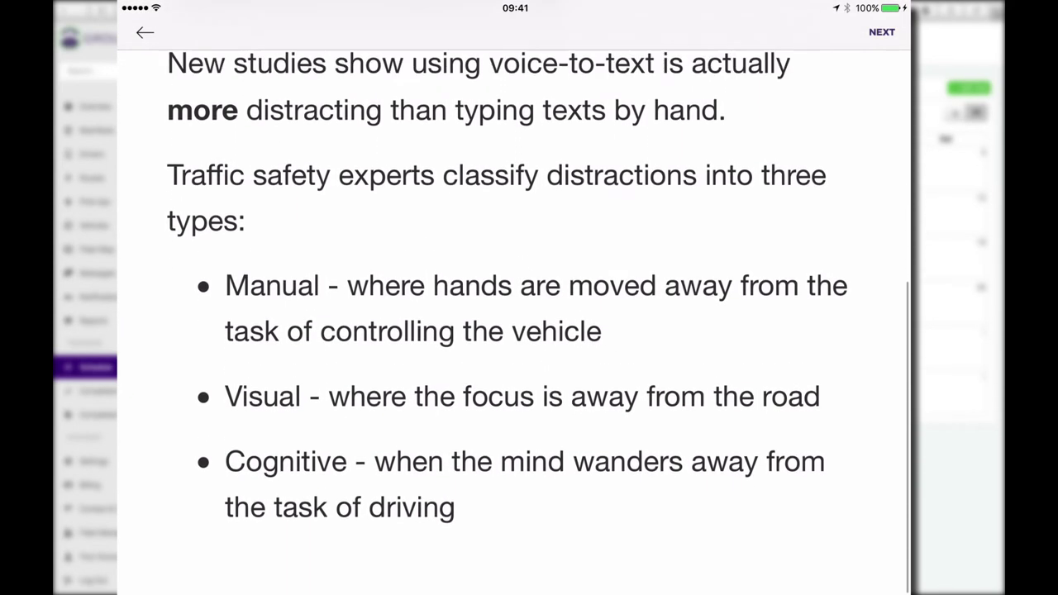
scroll(514, 331, "down", 4)
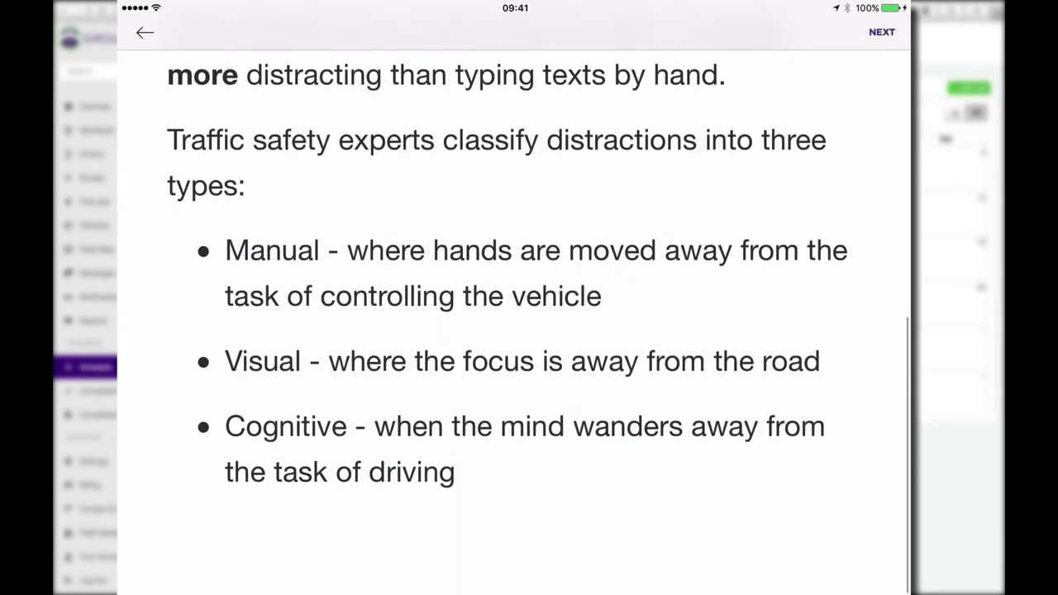
scroll(513, 330, "up", 2)
scroll(514, 331, "up", 2)
scroll(513, 330, "down", 3)
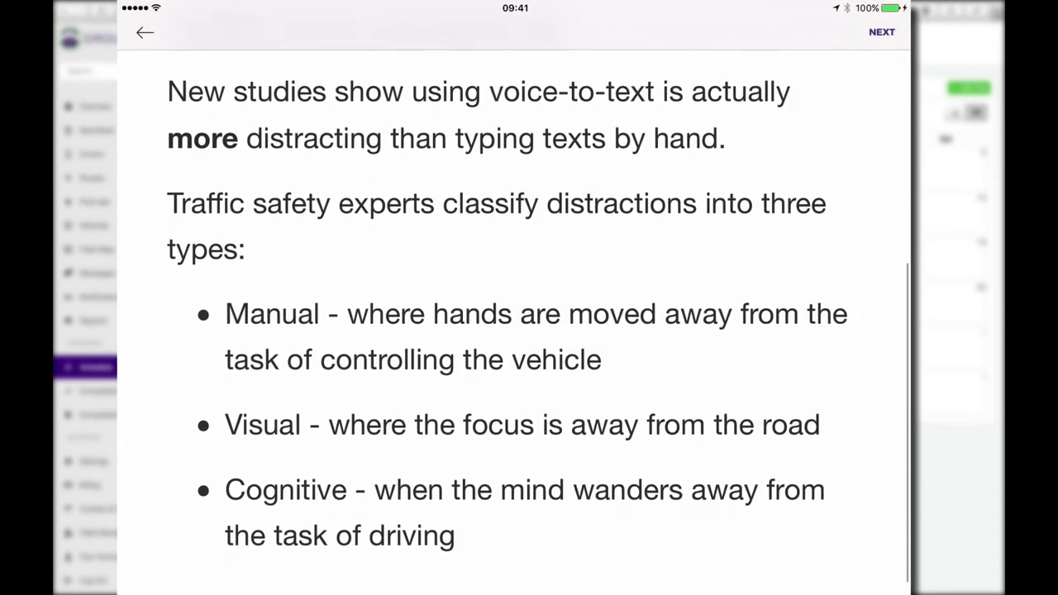
scroll(513, 331, "up", 2)
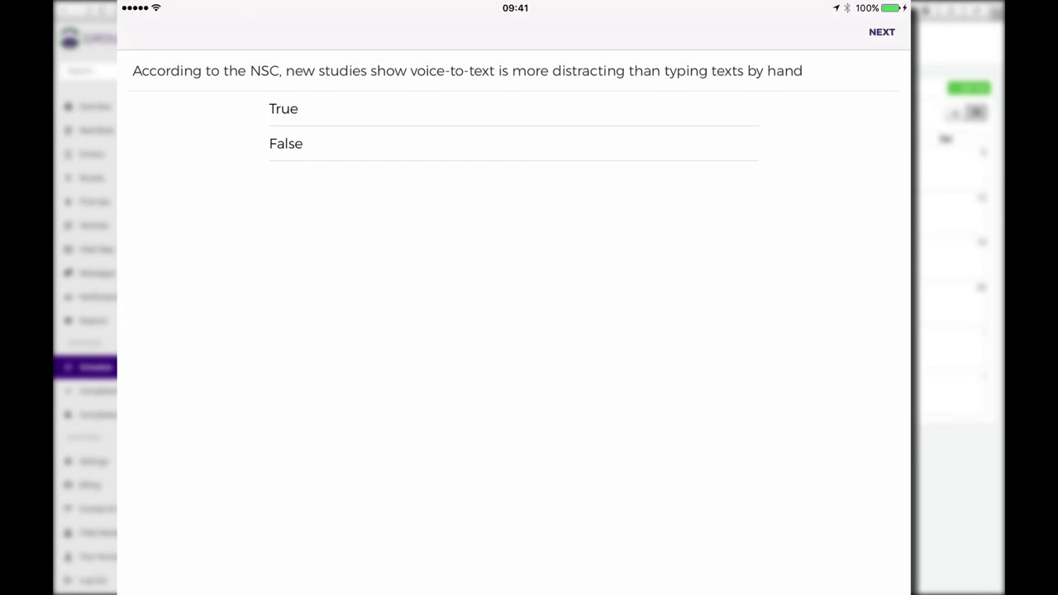
Answer False on voice-to-text, then choose mind wandering for the cognitive distraction question
left_click(283, 144)
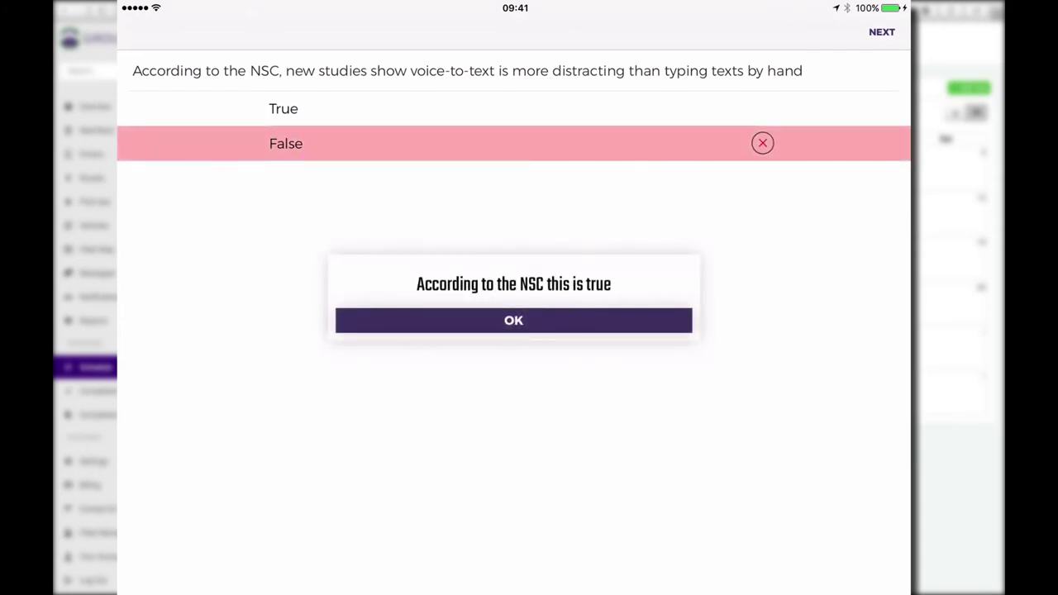
left_click(510, 319)
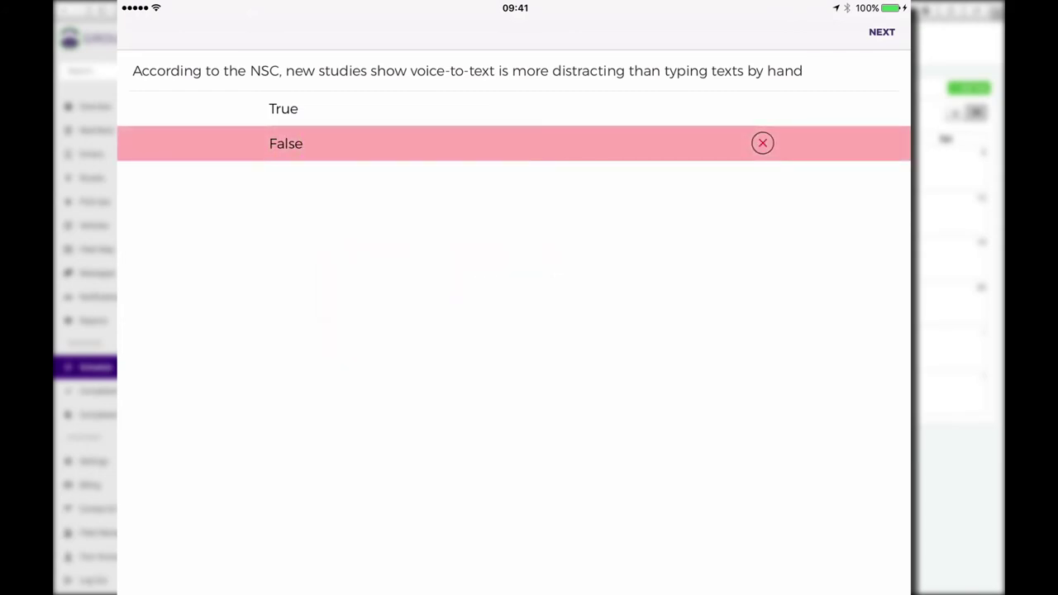
left_click(285, 108)
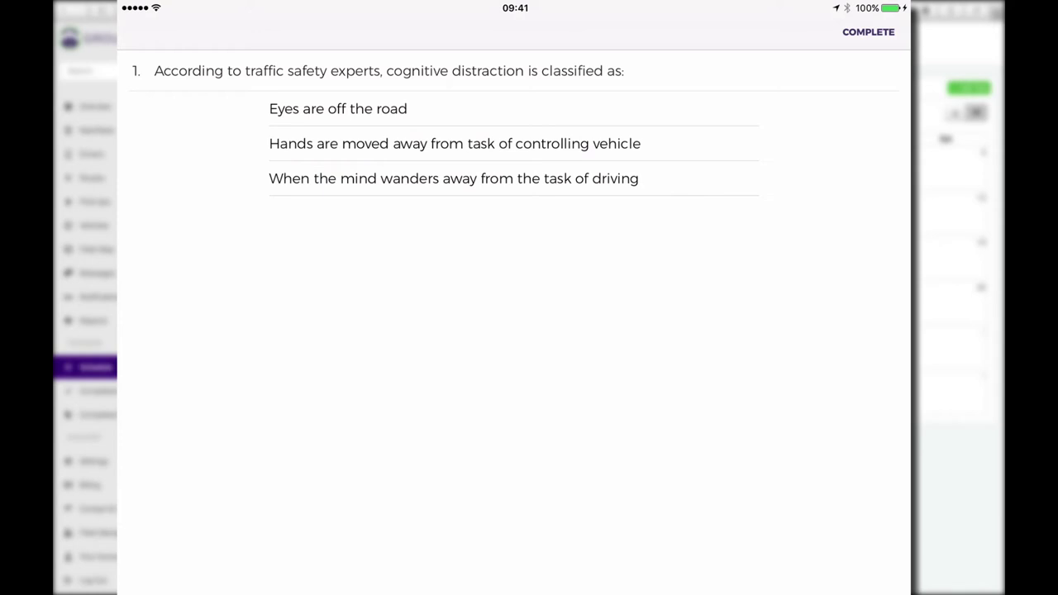
left_click(338, 108)
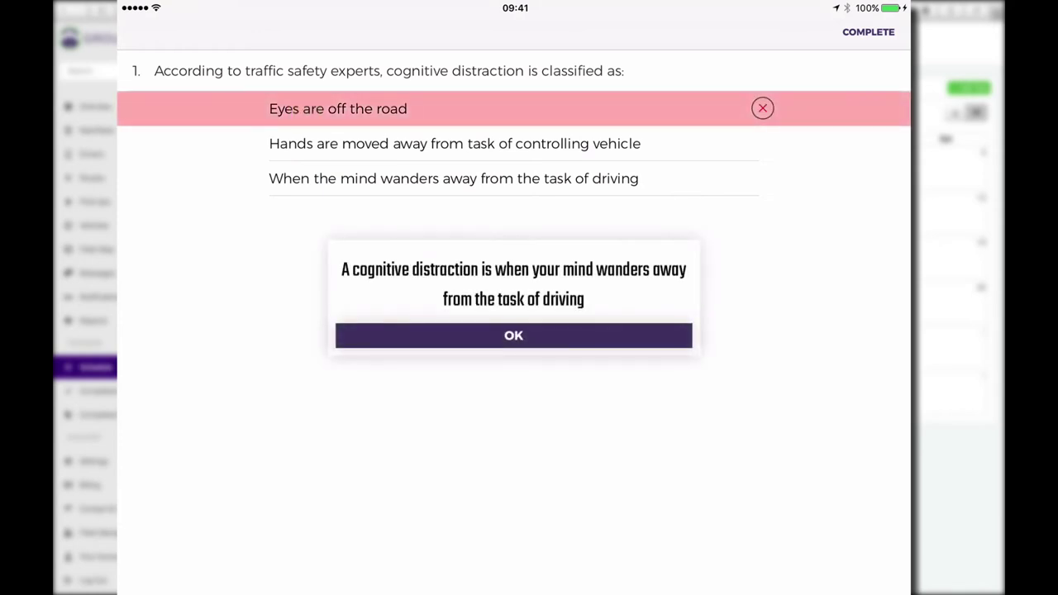
left_click(509, 336)
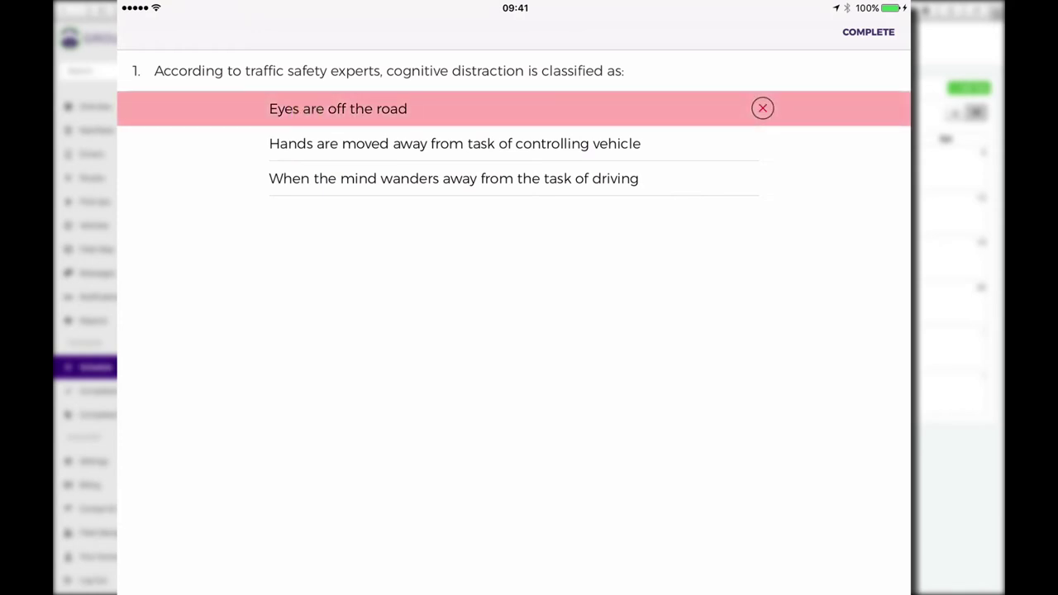
left_click(395, 178)
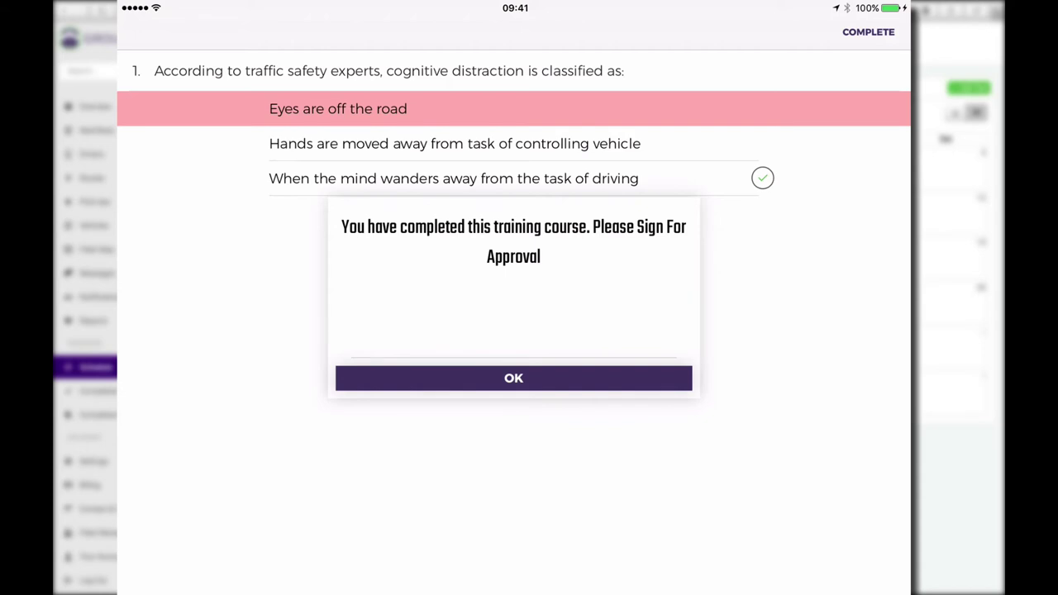
Draw the signature in the Sign For Approval box and submit it
mouse_move(374, 286)
left_mouse_down()
mouse_move(377, 329)
mouse_move(434, 329)
mouse_move(478, 312)
left_mouse_up()
left_click_drag(385, 305, 399, 295)
mouse_move(533, 283)
left_mouse_down()
mouse_move(519, 328)
mouse_move(568, 344)
mouse_move(616, 296)
mouse_move(606, 339)
left_mouse_up()
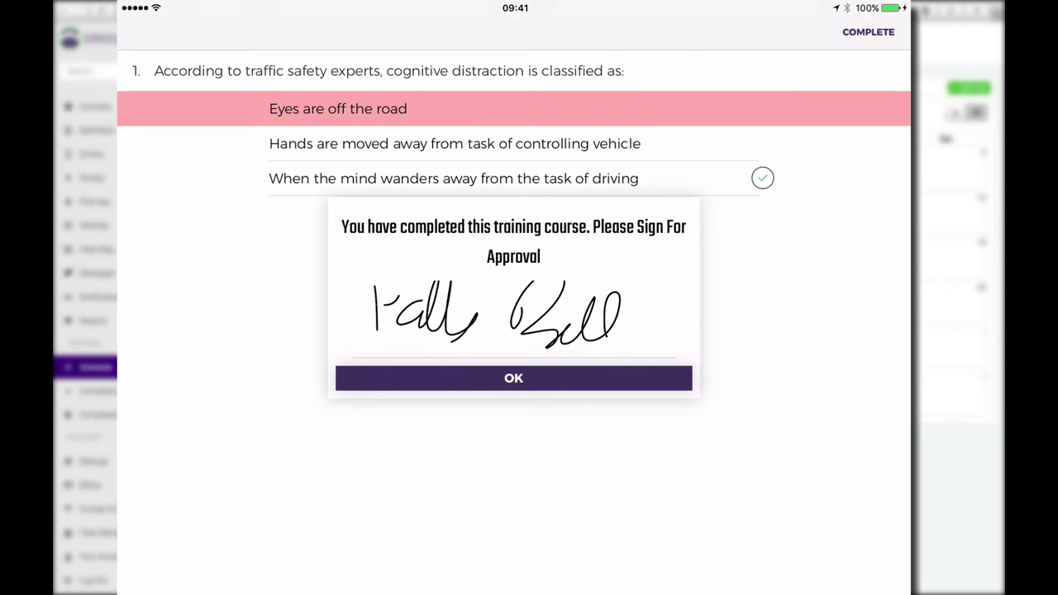
left_click(513, 378)
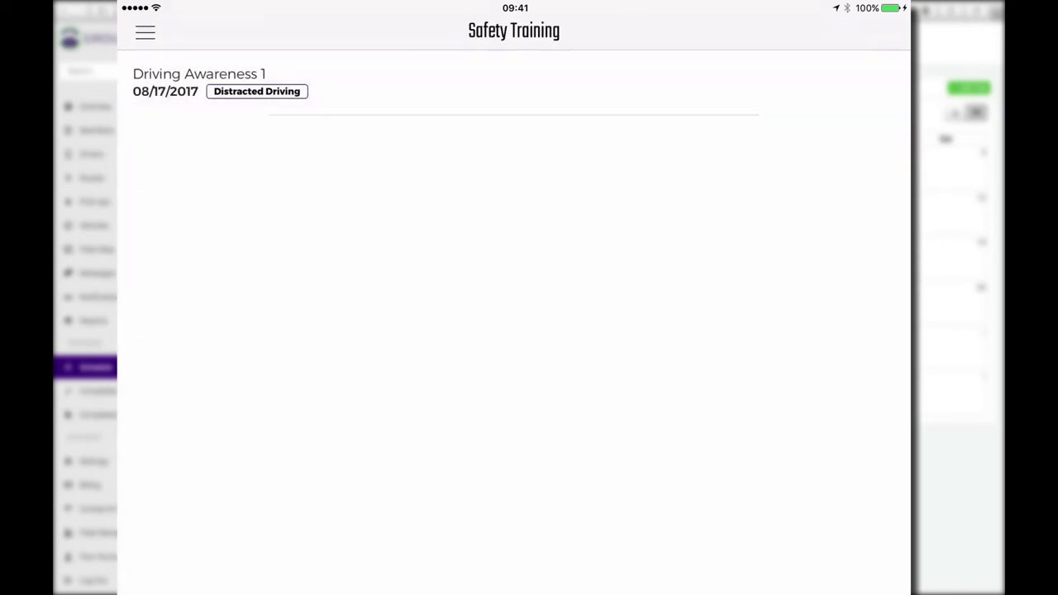
Go back to My Drive and dismiss the no-current-route notice
left_click(145, 32)
left_click(258, 201)
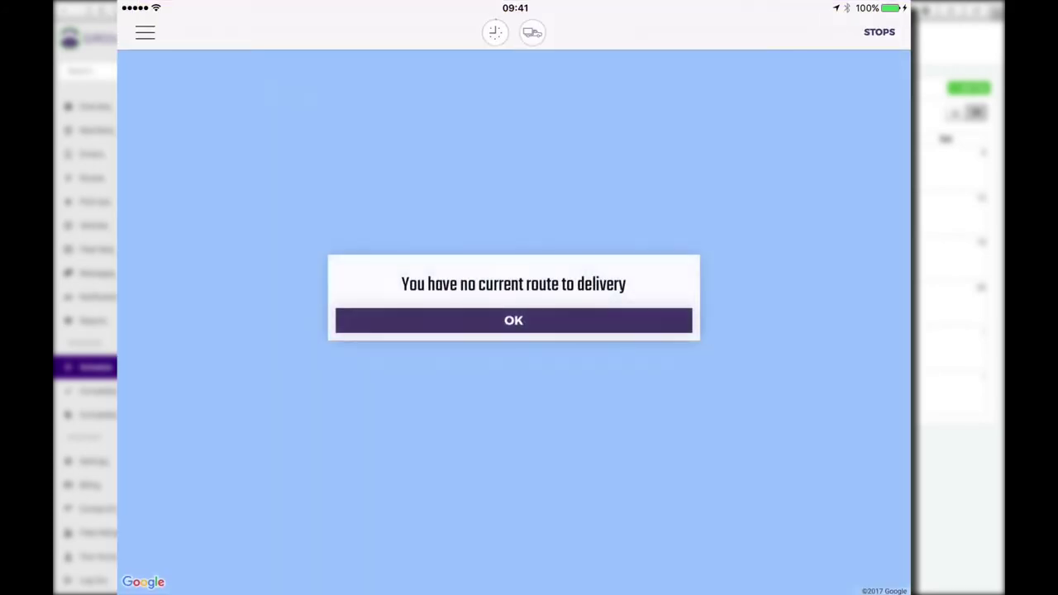
left_click(512, 319)
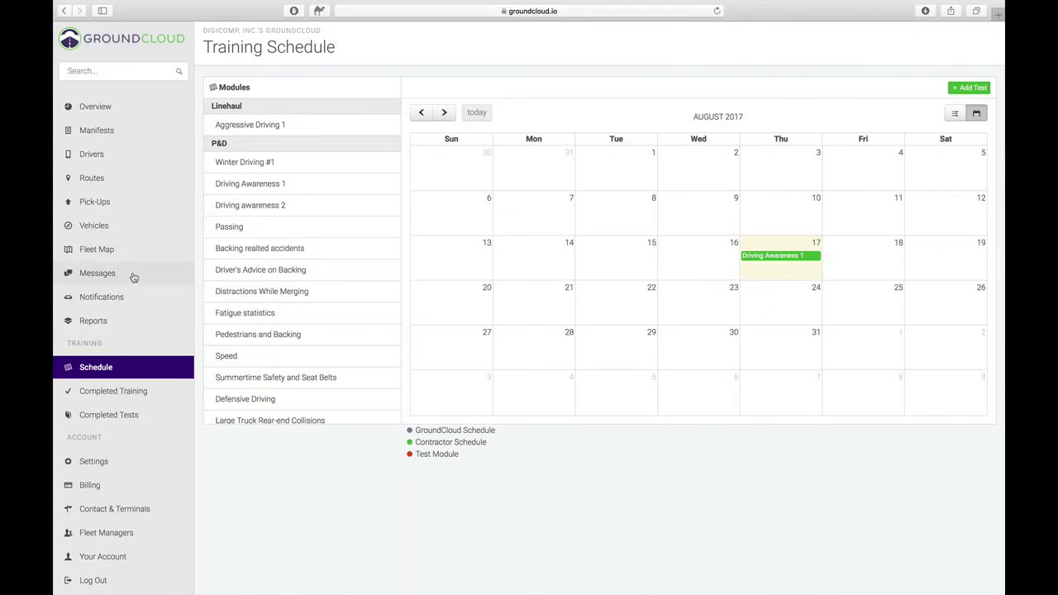
Check Driving Awareness 1 under Completed Training, then reopen the schedule as a month calendar
left_click(117, 394)
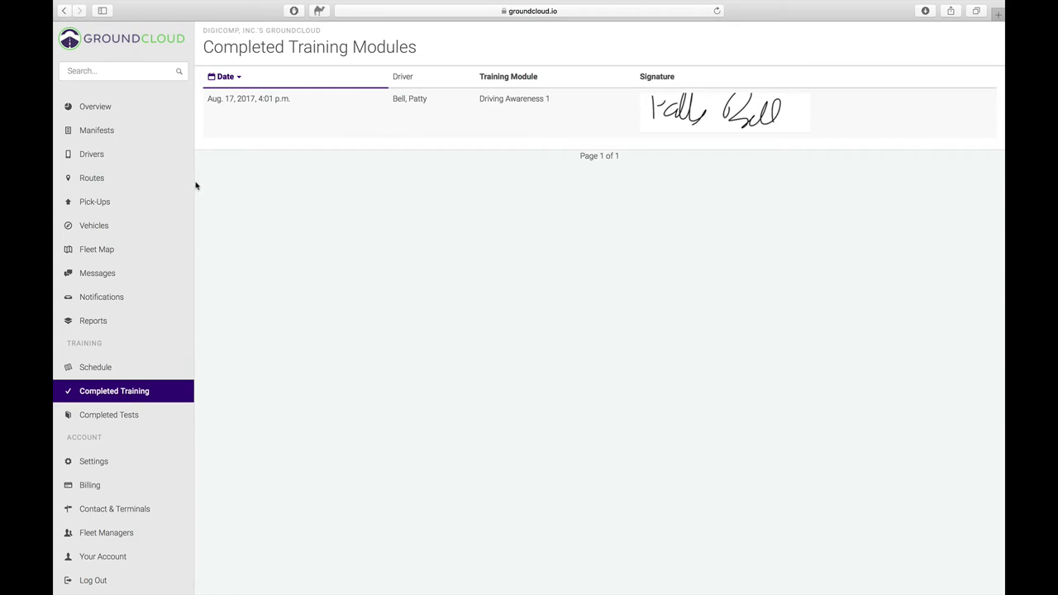
left_click(100, 368)
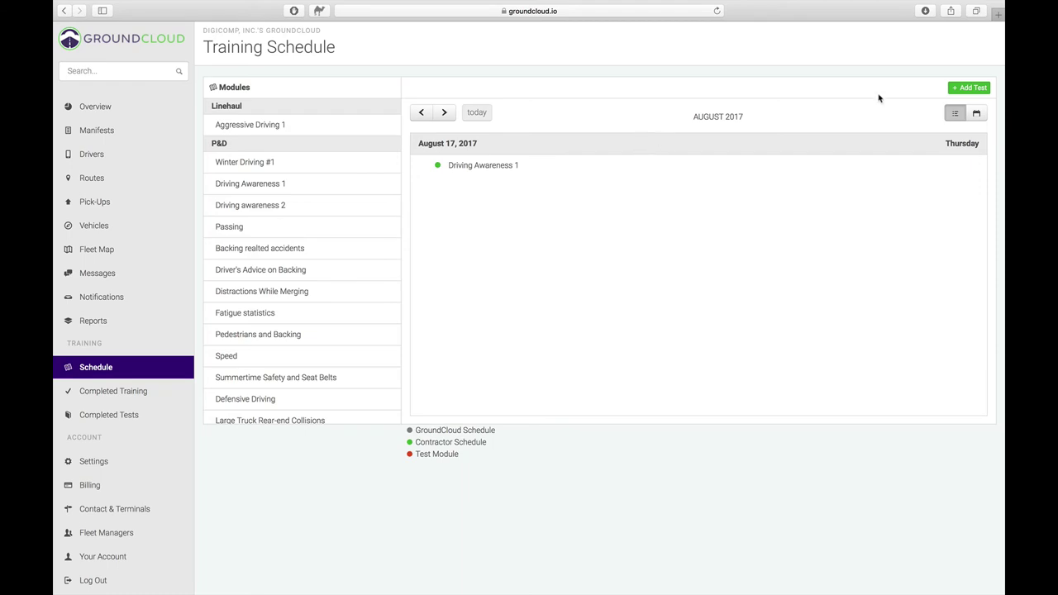
left_click(979, 113)
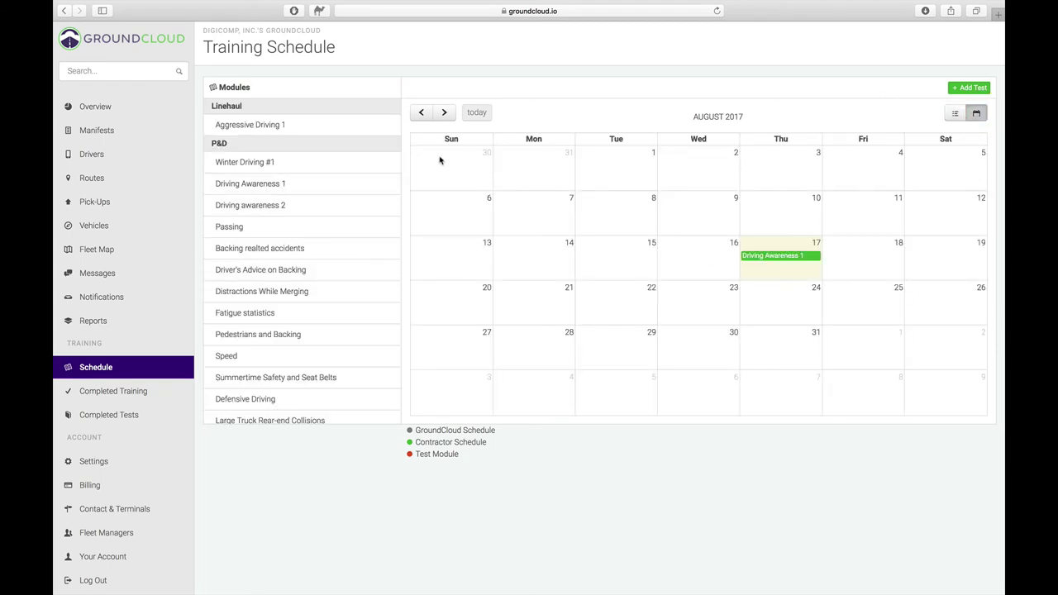
Start a new test and set its date to August 25, 2017
left_click(972, 88)
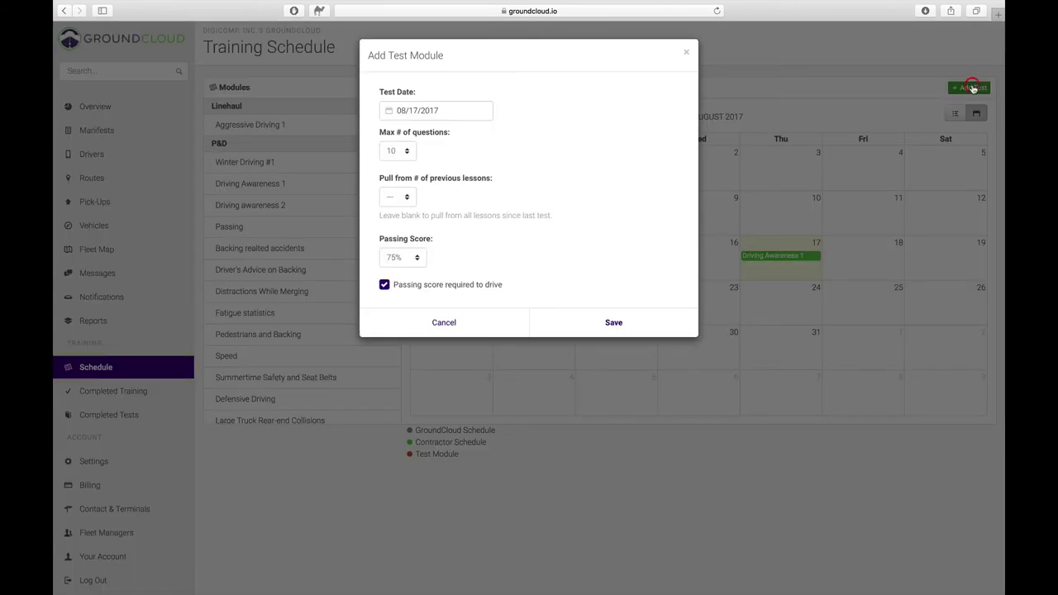
left_click(471, 106)
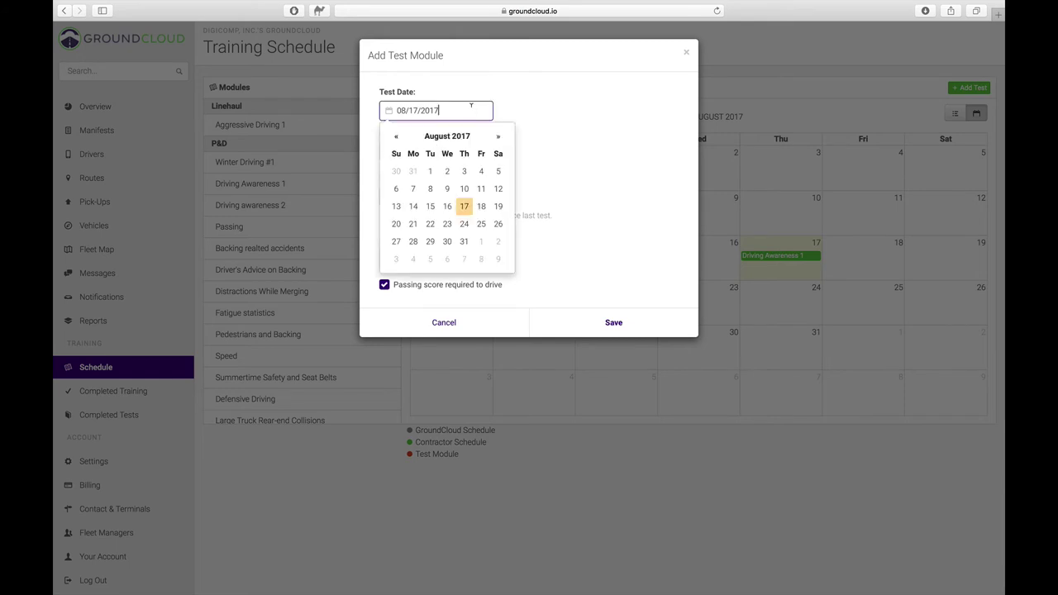
left_click(481, 207)
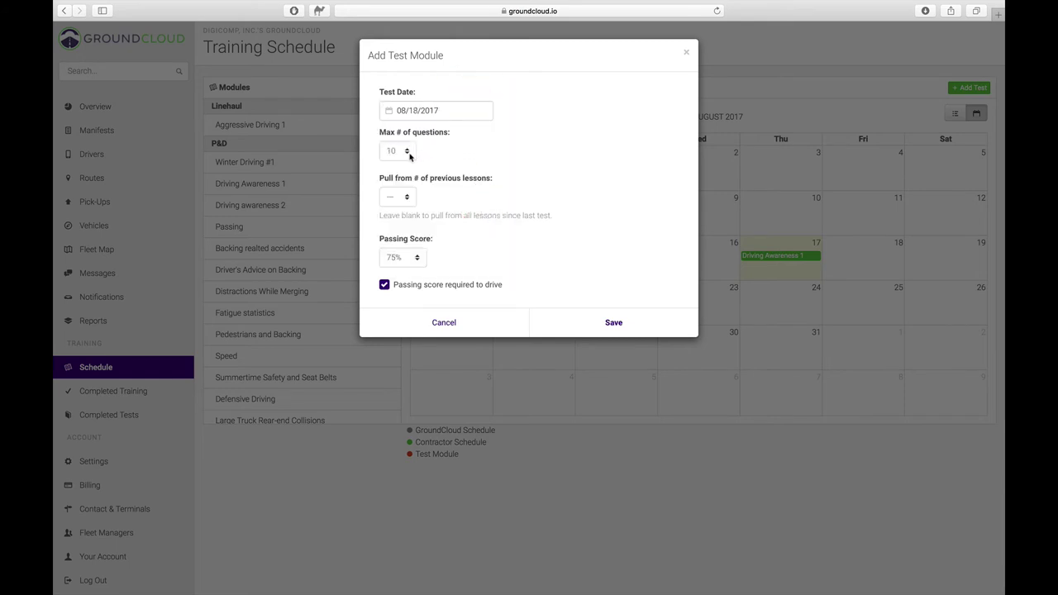
left_click(407, 198)
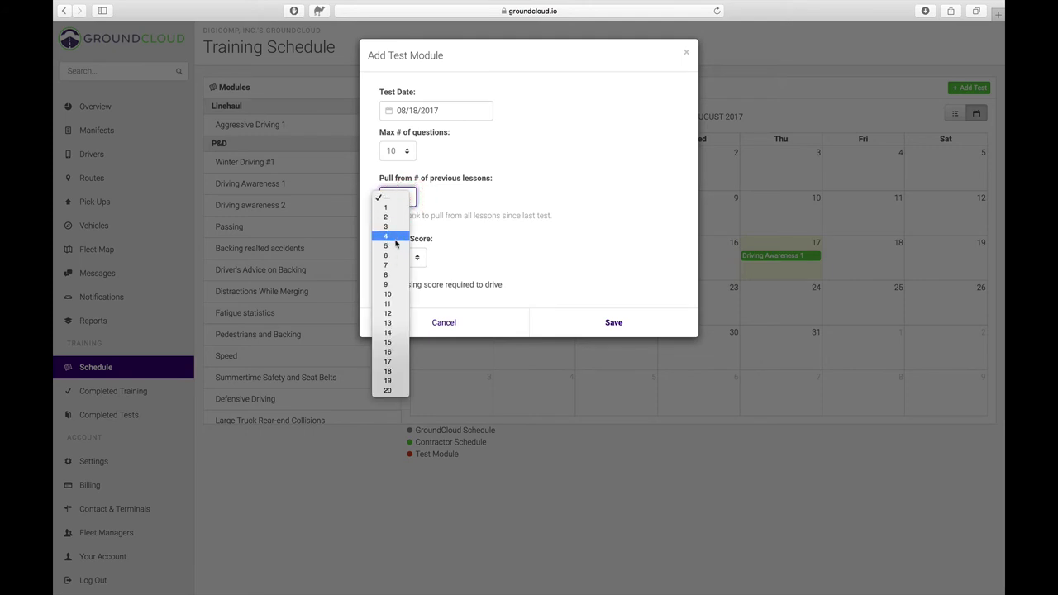
left_click(395, 246)
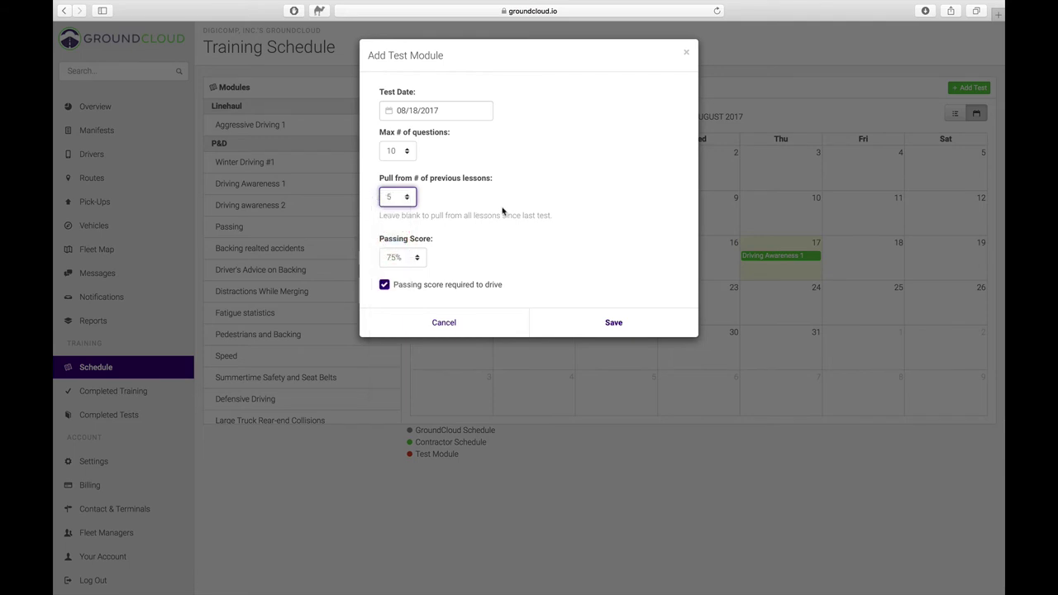
left_click(463, 101)
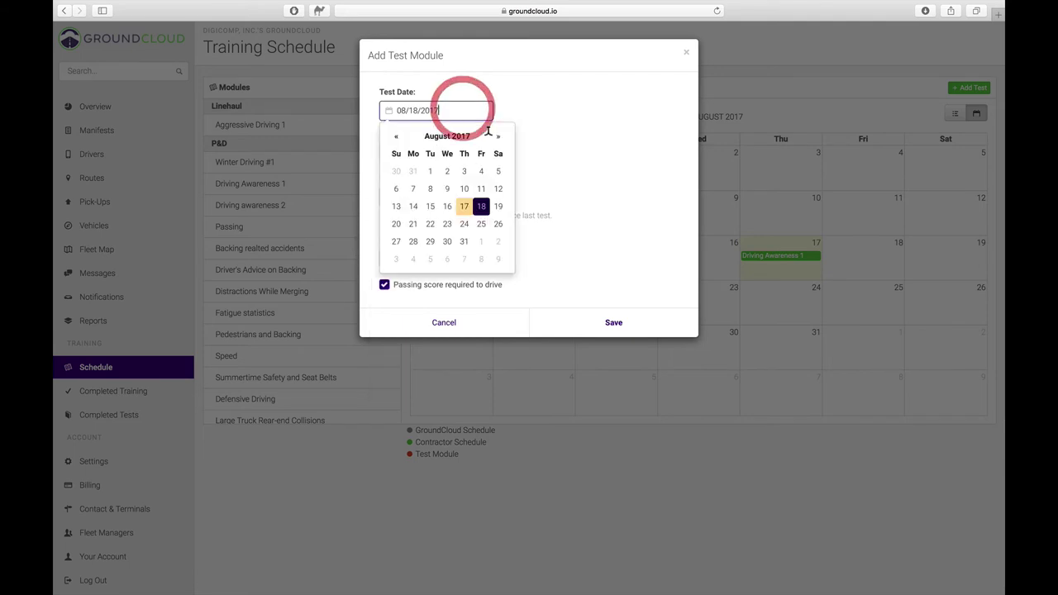
left_click(481, 223)
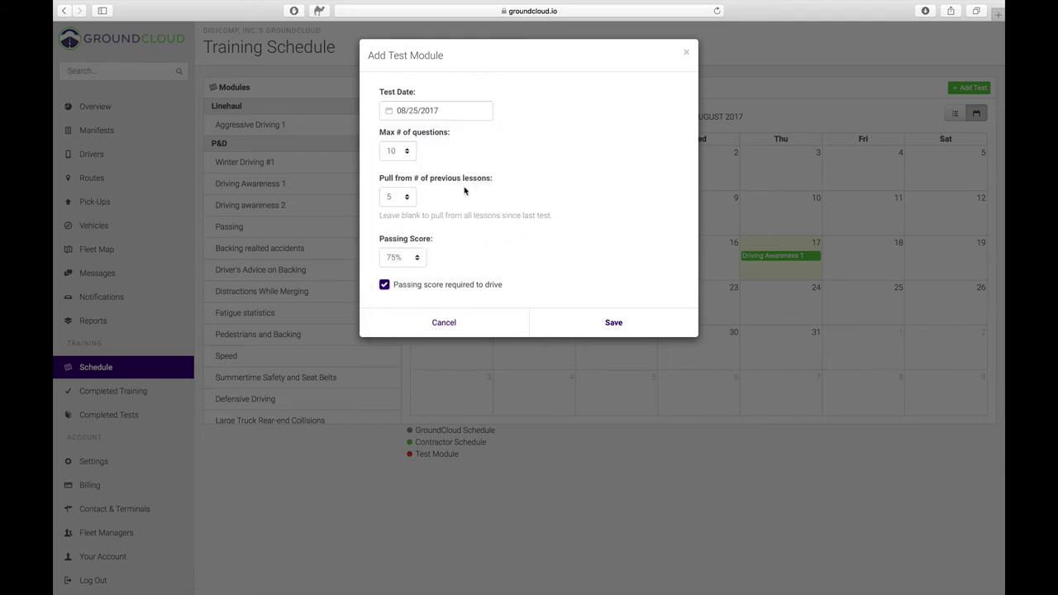
Set max 15 questions from the last 15 lessons, make passing optional, and save
left_click(407, 152)
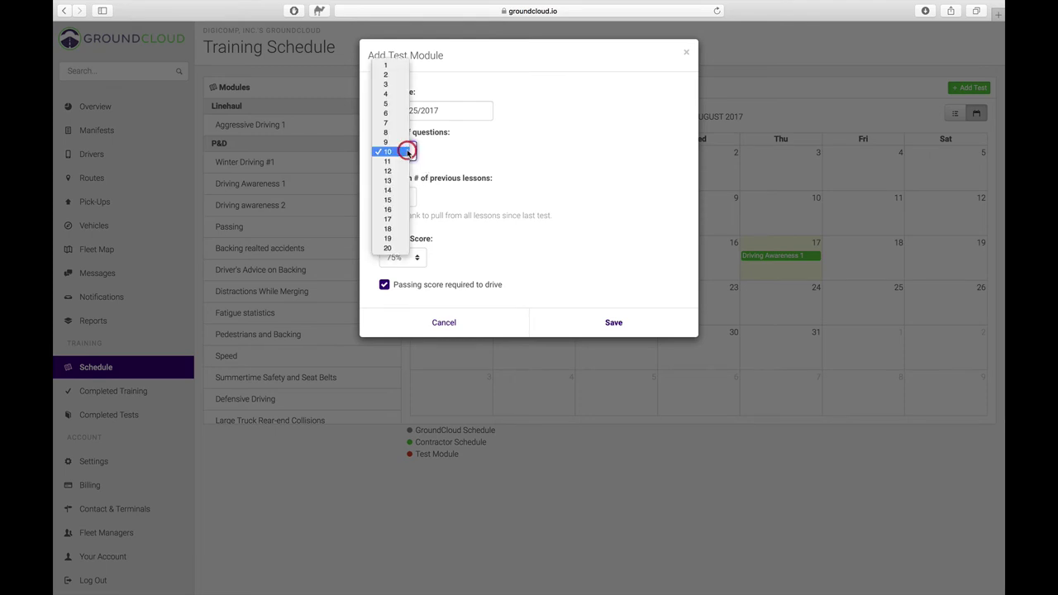
left_click(397, 199)
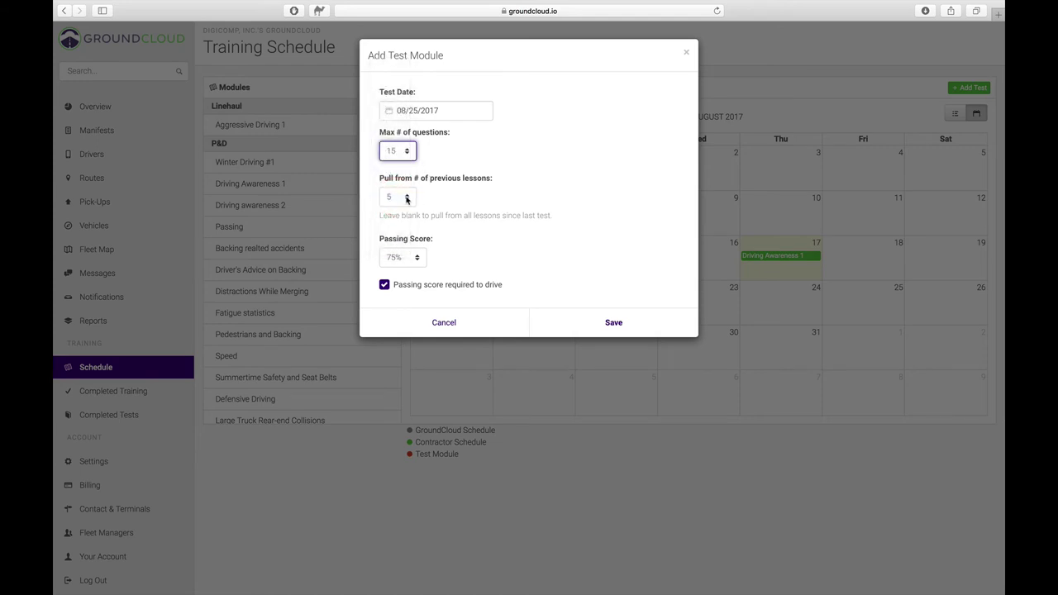
left_click(406, 198)
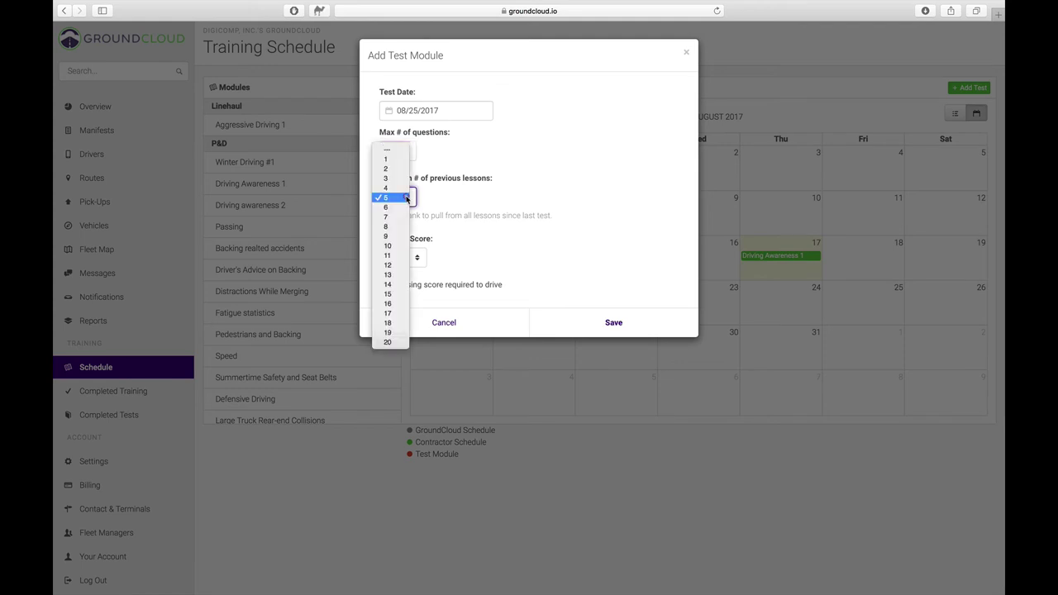
left_click(399, 295)
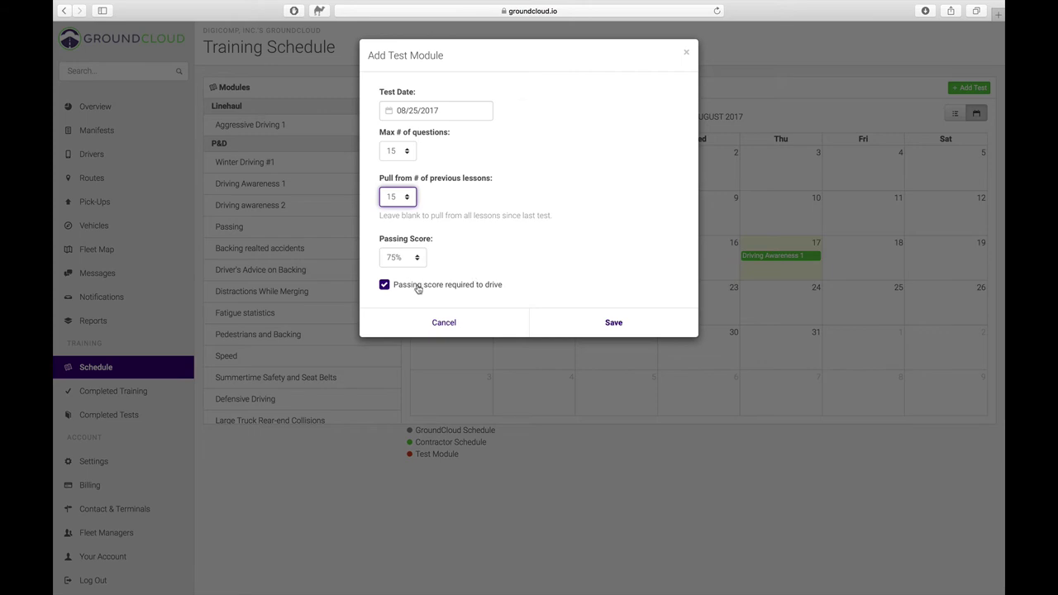
left_click(413, 287)
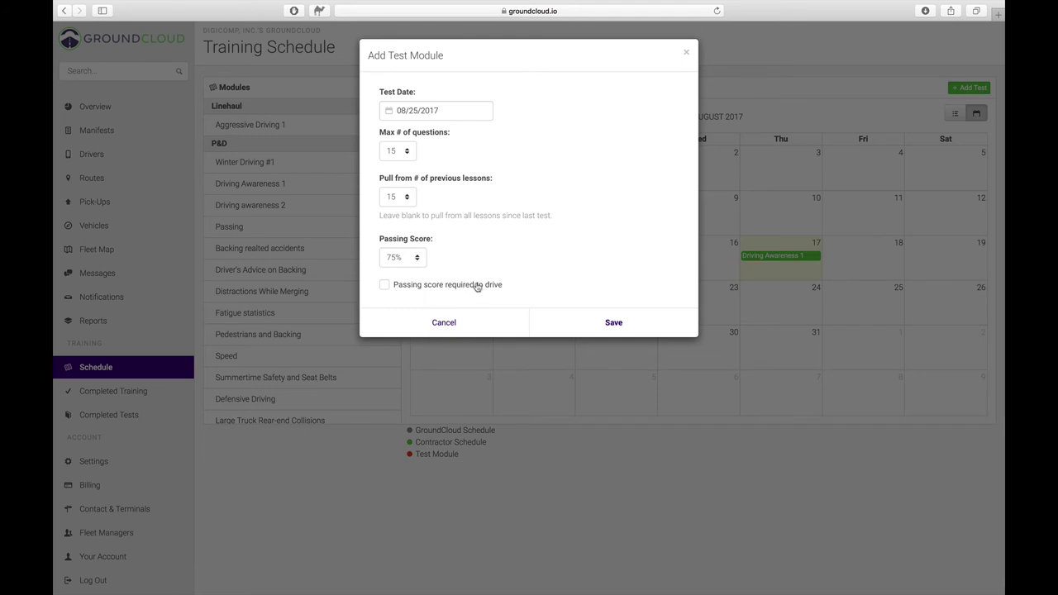
left_click(614, 324)
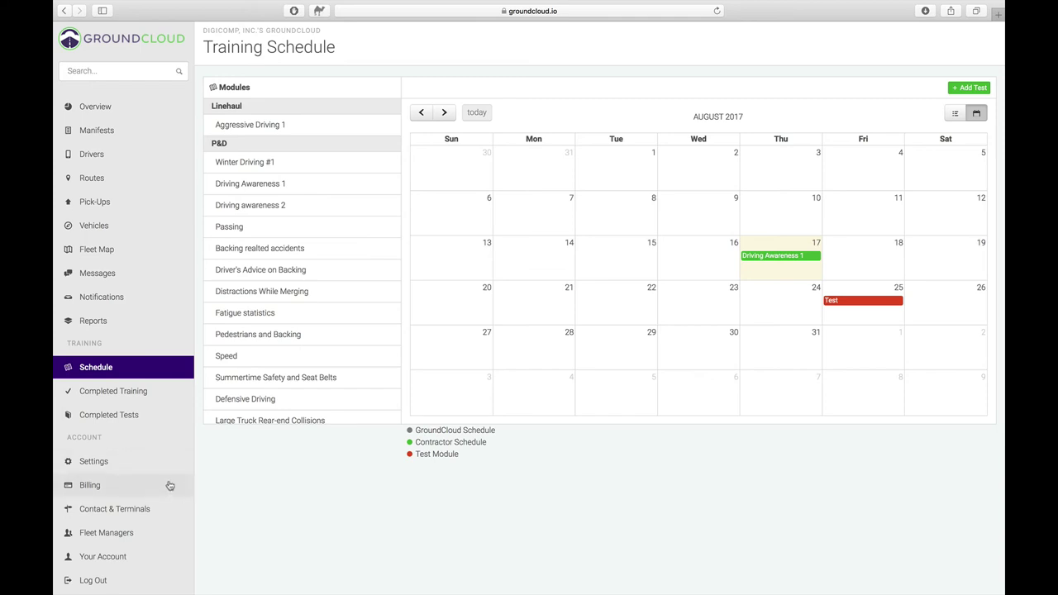
Open the company contact page and start, then cancel, a new terminal
left_click(118, 513)
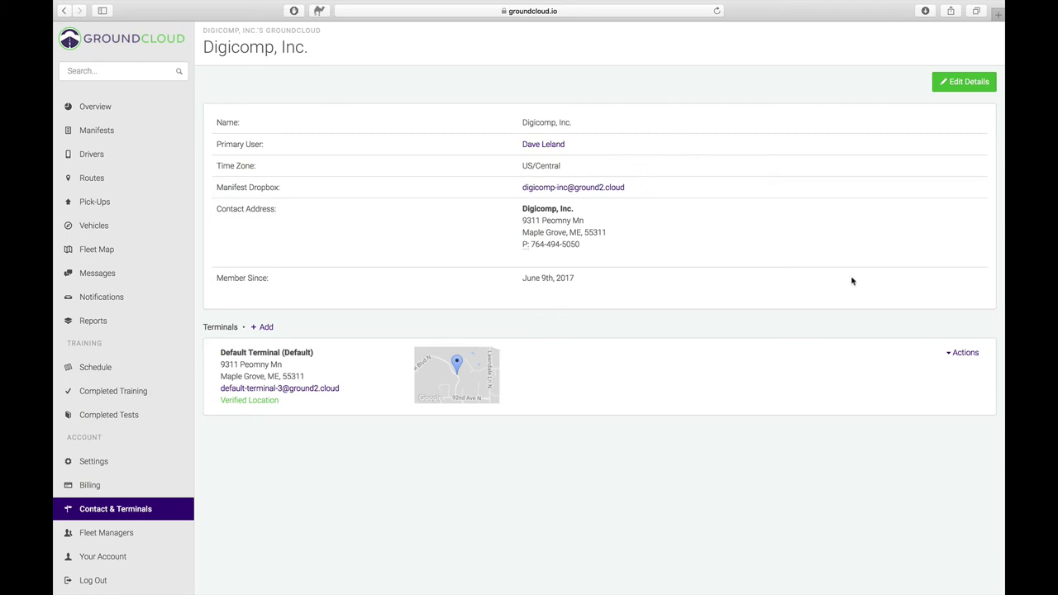
left_click(266, 328)
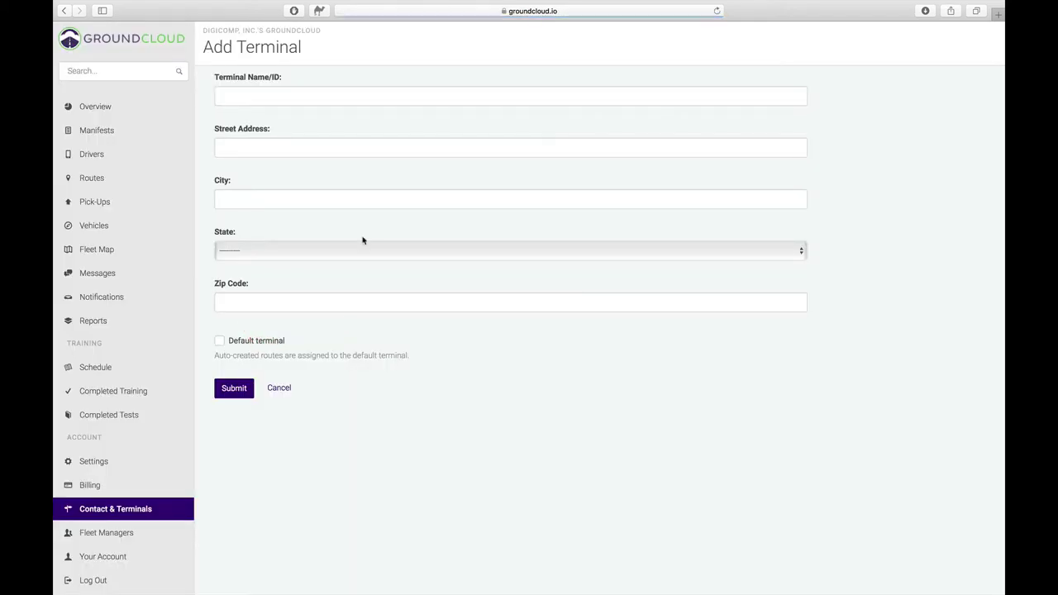
left_click(323, 93)
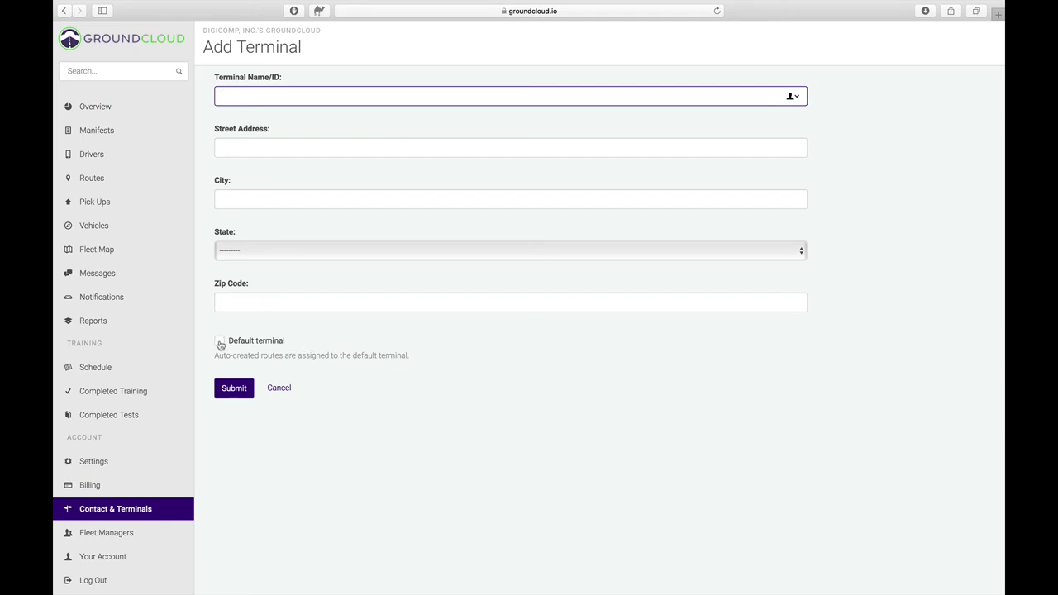
left_click(279, 388)
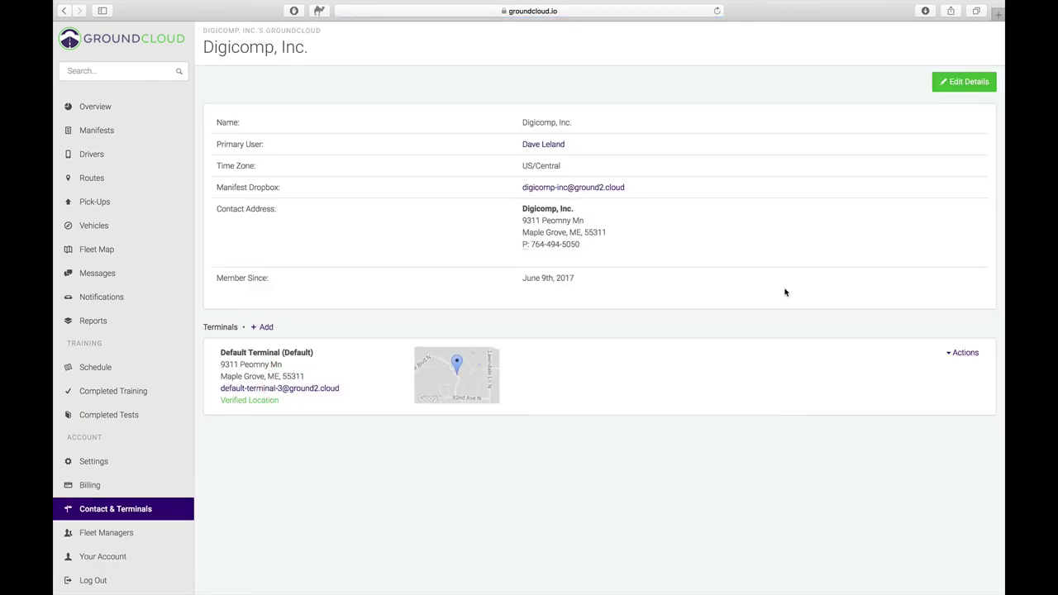
Look over the default terminal's options, the manifest dropbox email and the company phone number
left_click(967, 353)
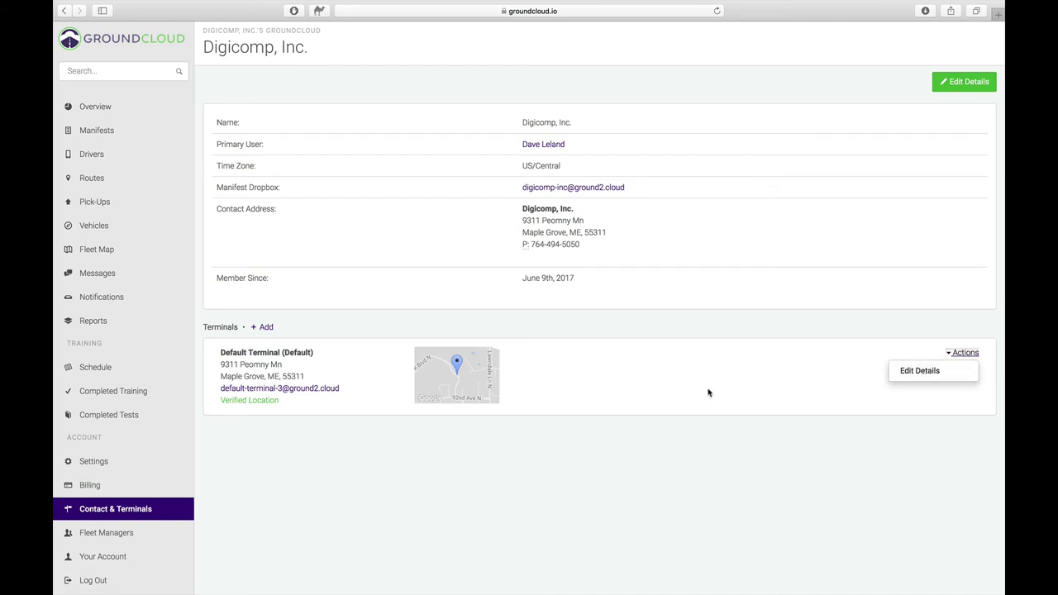
left_click(814, 370)
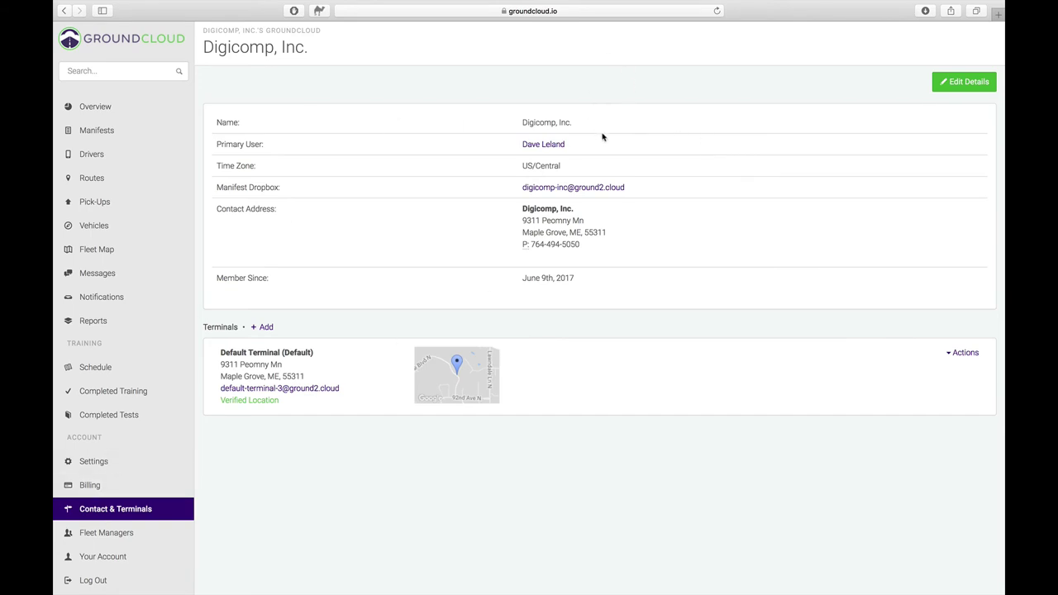
left_click_drag(633, 188, 523, 188)
left_click(676, 187)
left_click_drag(588, 243, 522, 244)
left_click(635, 239)
Open Fleet Managers, preview the Add Manager form, cancel it, and return to Overview
left_click(106, 534)
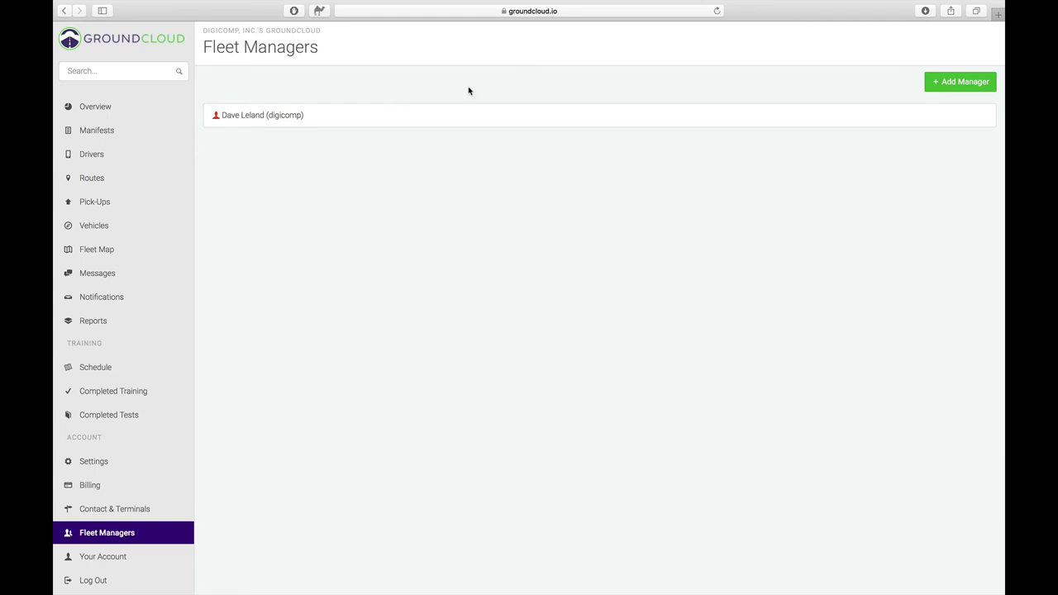
left_click(949, 82)
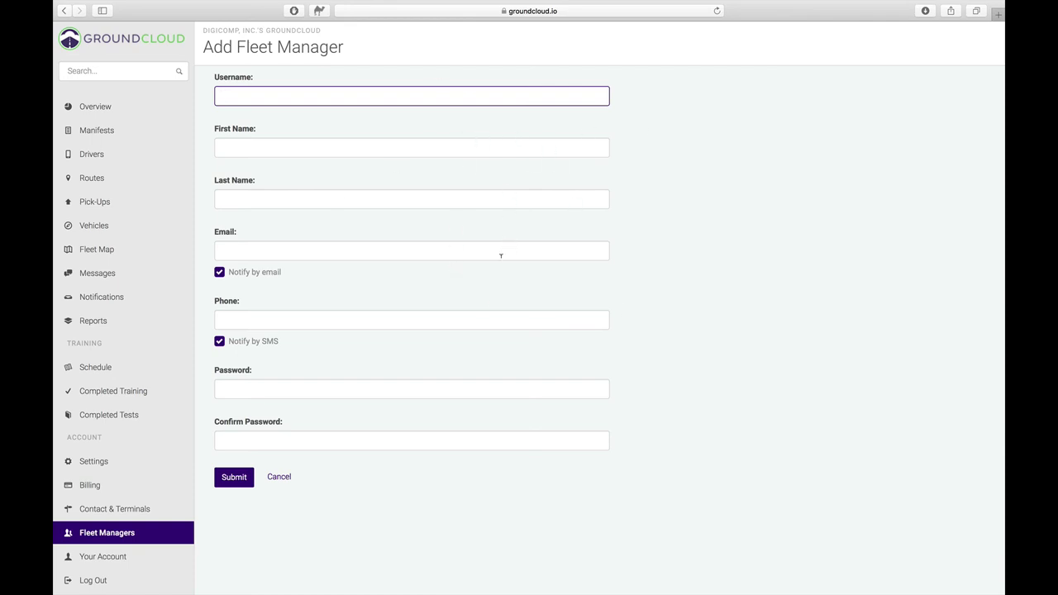
left_click(279, 478)
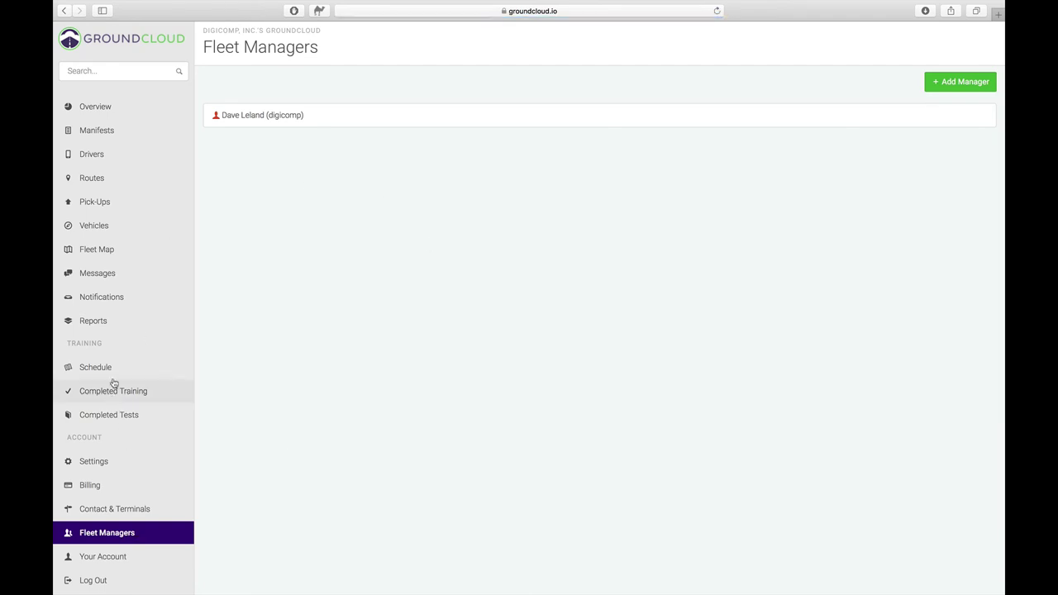
left_click(97, 106)
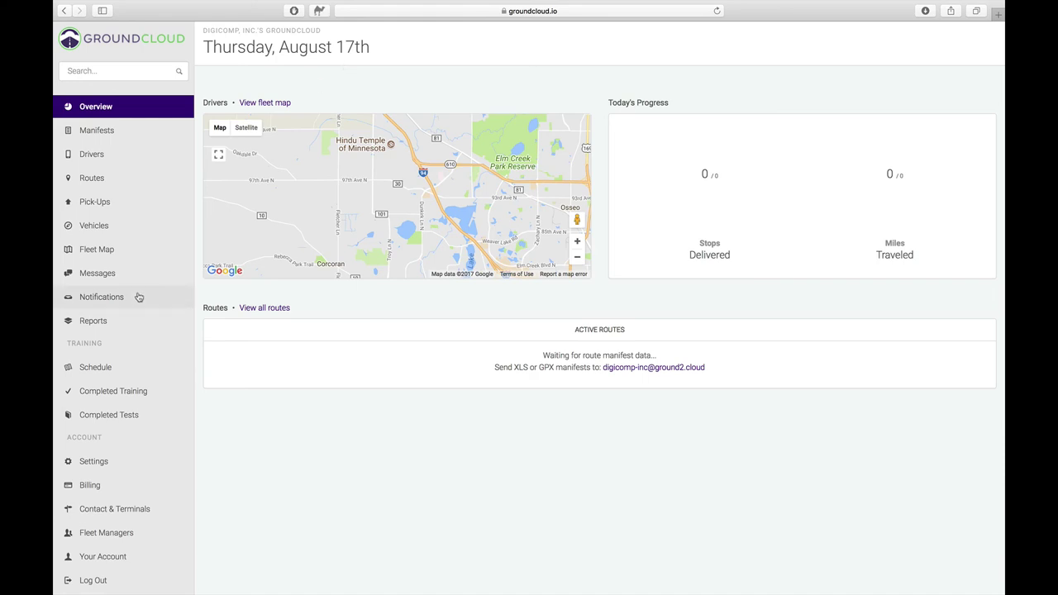
Open account Settings, then browse the P&D Manifests and Routes pages
left_click(102, 465)
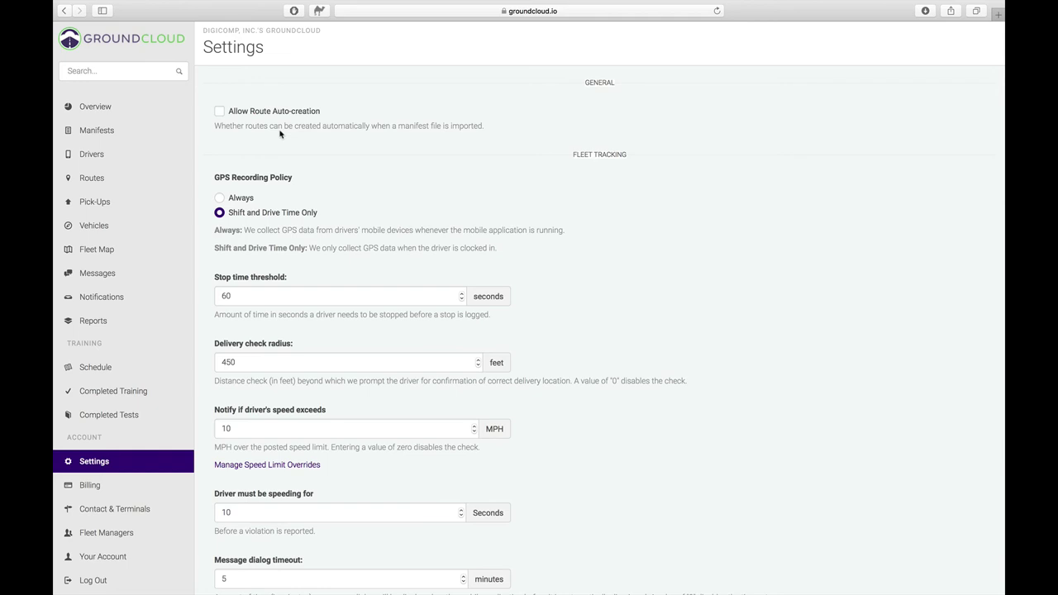
left_click(104, 132)
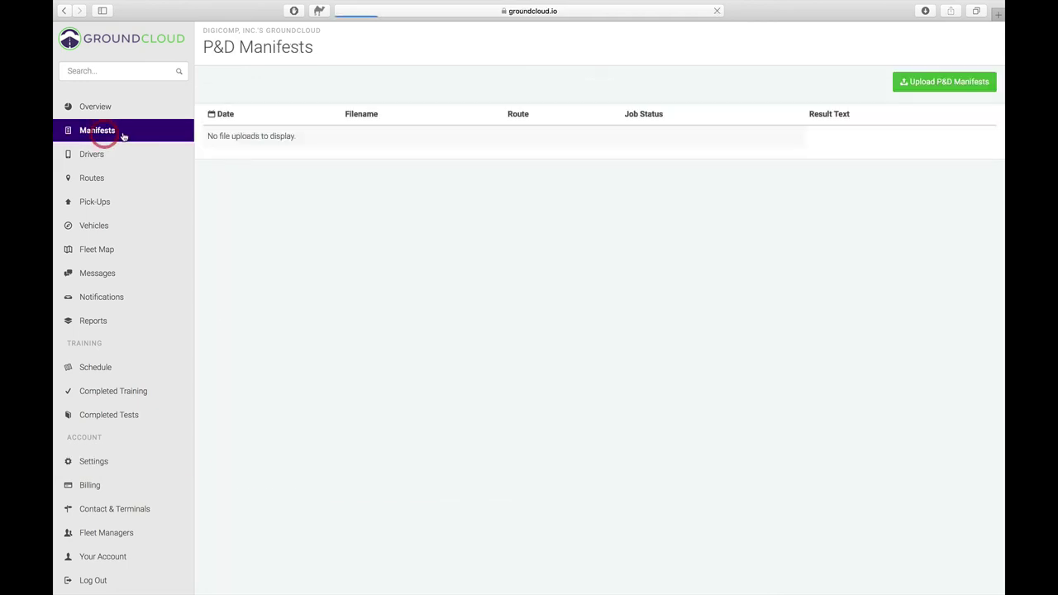
left_click(101, 178)
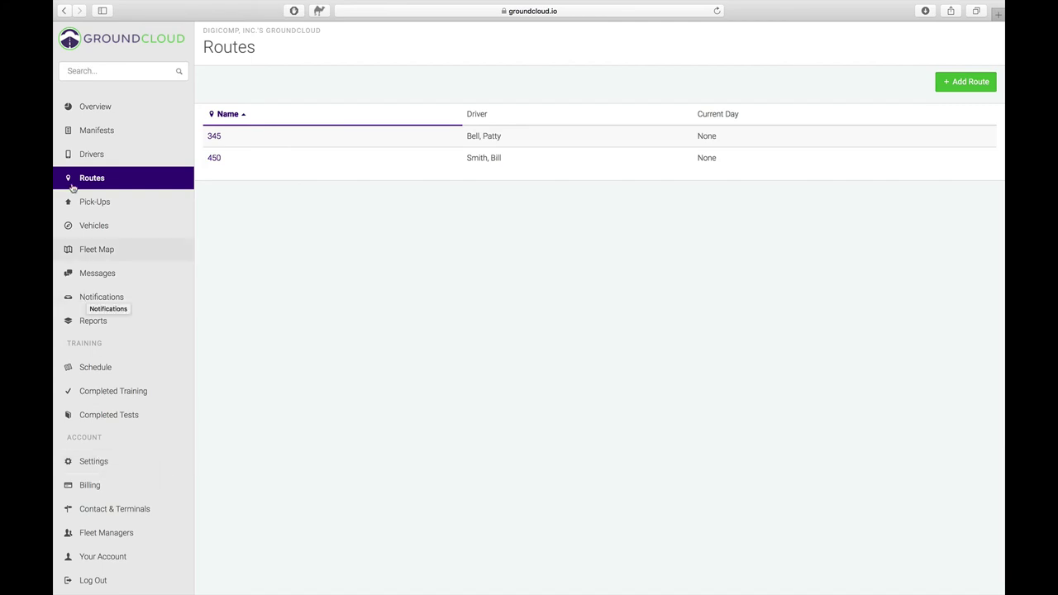
Check the manifest email address on the Overview dashboard, then return to Settings
left_click(94, 109)
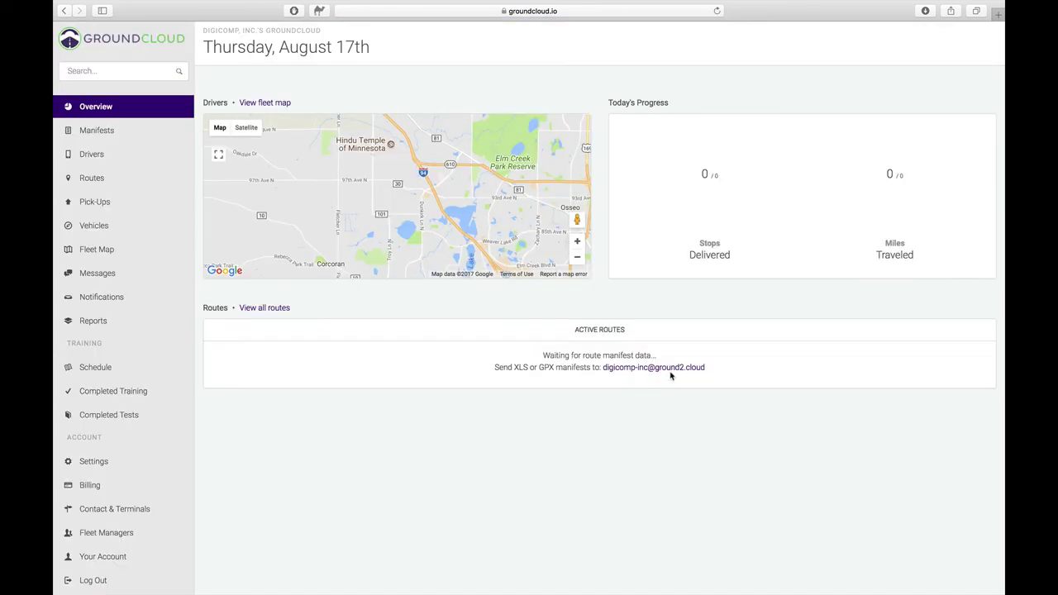
left_click_drag(717, 372, 600, 370)
left_click(248, 479)
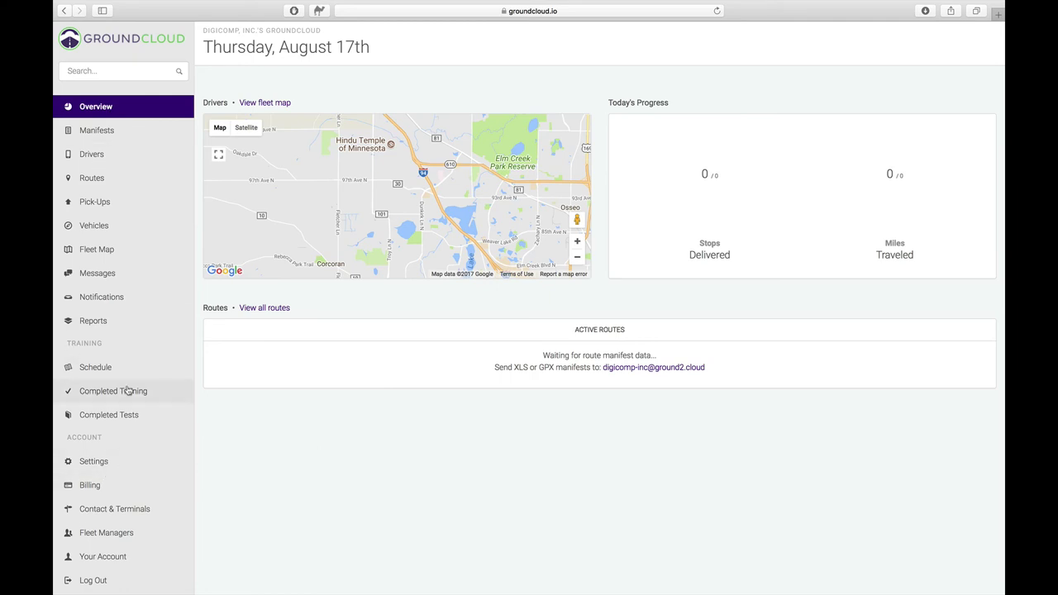
left_click(108, 461)
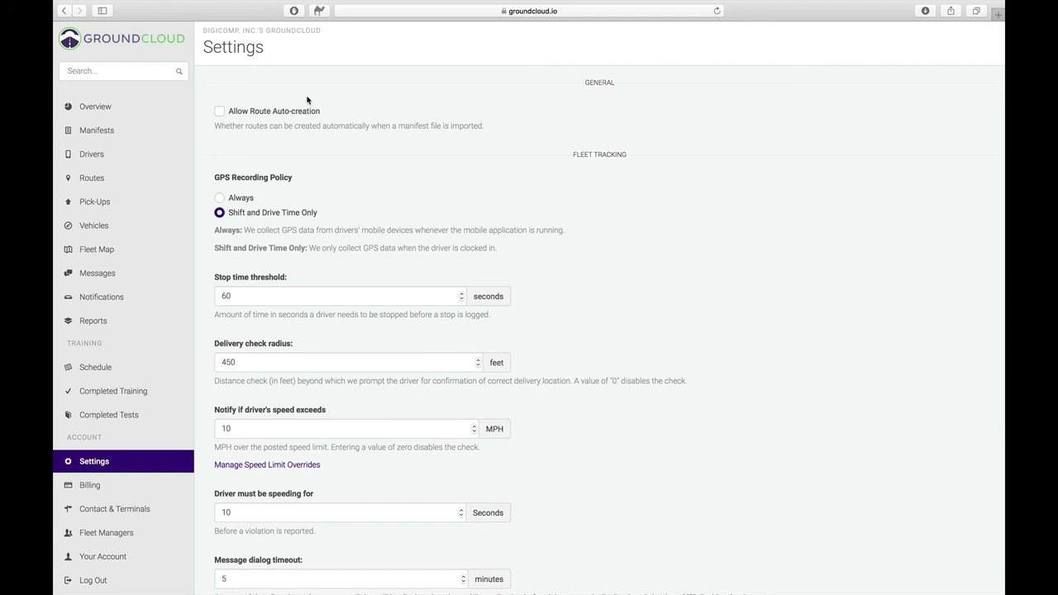
Toggle route auto-creation on and back off, and choose Always for GPS recording
left_click(219, 111)
left_click(219, 111)
left_click(220, 199)
left_click(220, 212)
left_click(219, 197)
Replace the 60-second stop time threshold with 90 seconds
scroll(390, 256, "down", 1)
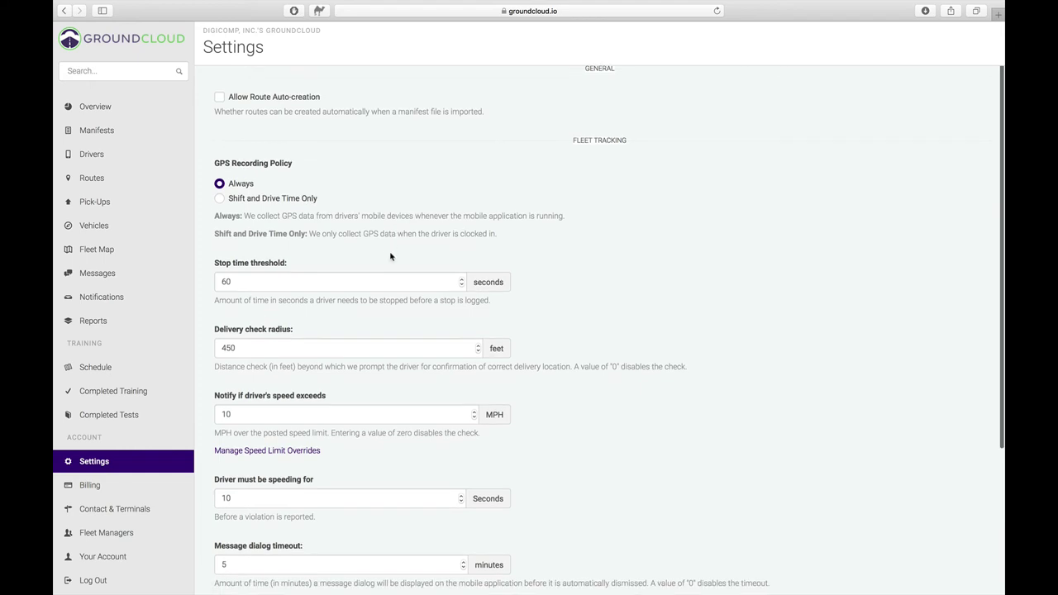
scroll(390, 257, "down", 1)
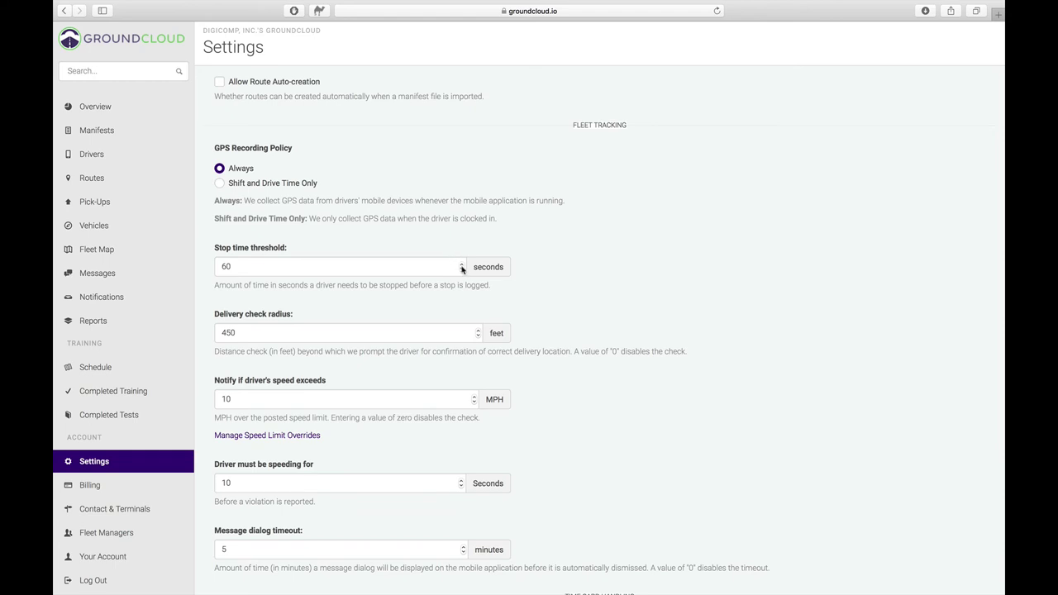
double_click(267, 262)
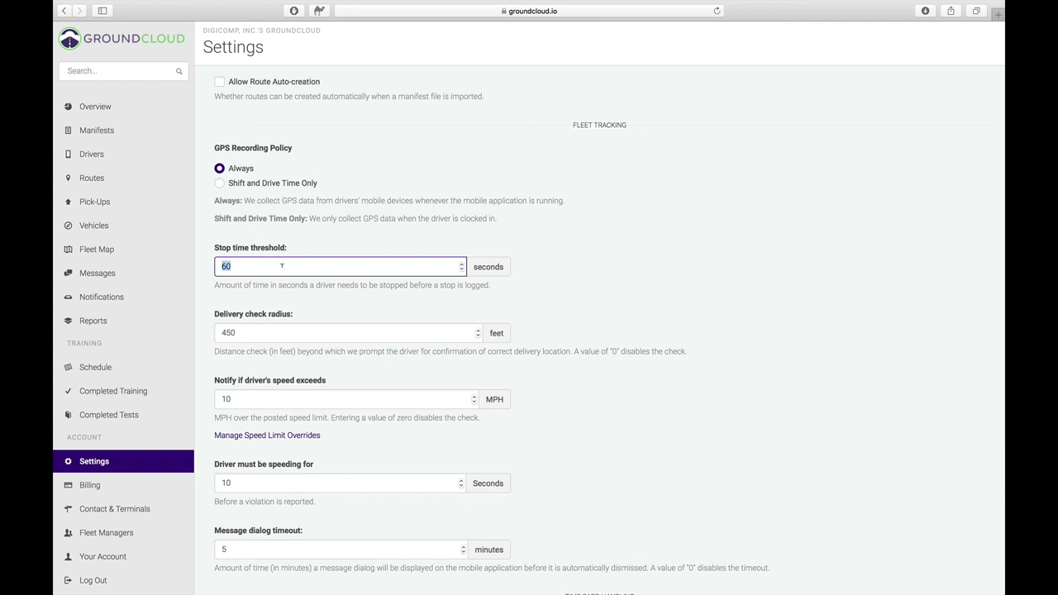
type("10")
key("BackSpace")
key("BackSpace")
type("30")
key("BackSpace")
key("BackSpace")
type("60")
key("BackSpace")
key("BackSpace")
type("90")
scroll(296, 321, "down", 1)
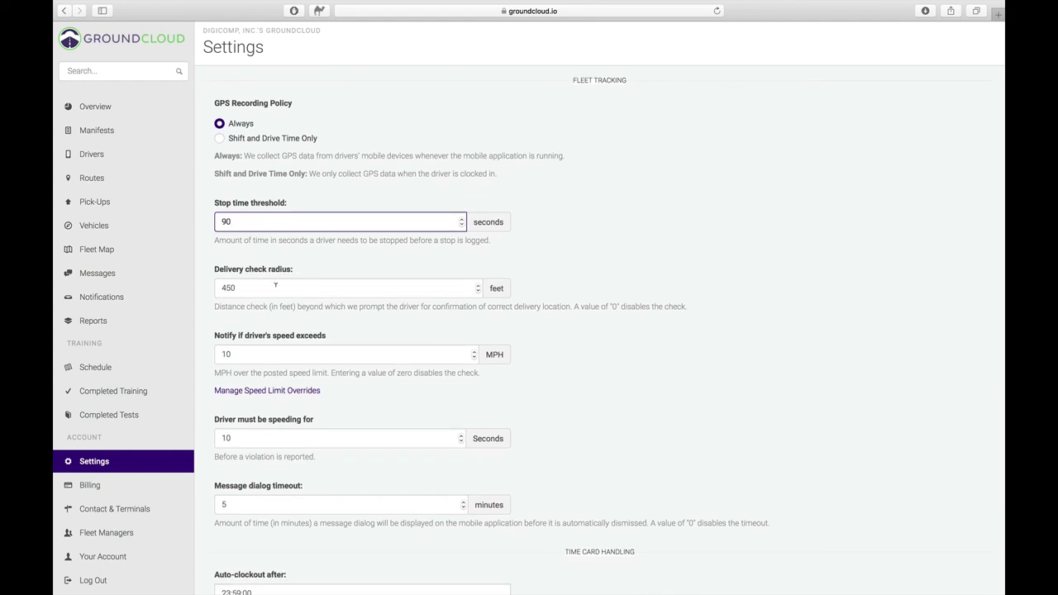
double_click(276, 286)
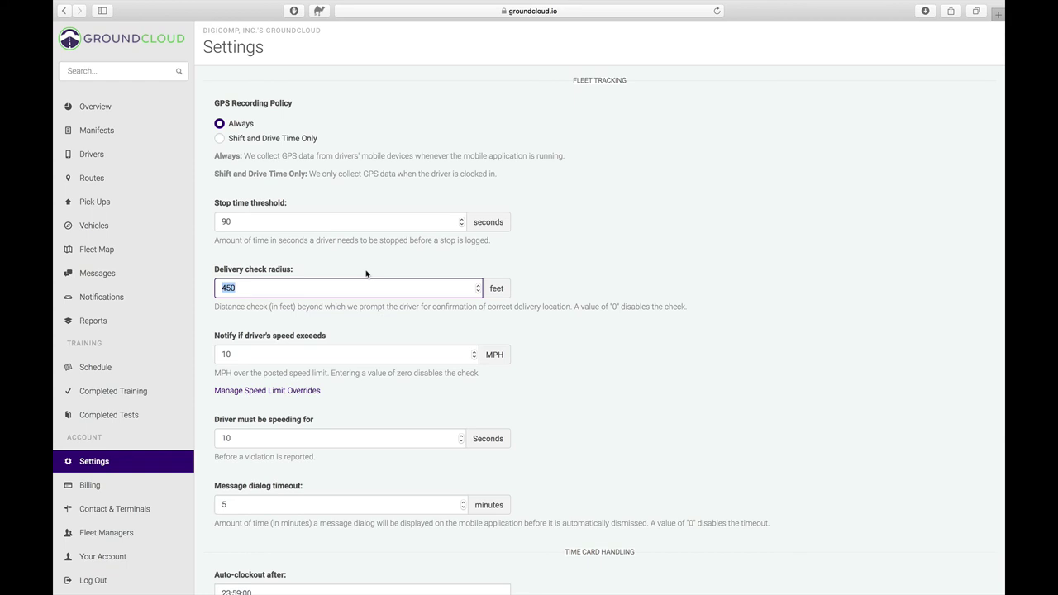
left_click(263, 285)
double_click(262, 283)
type("30")
key("BackSpace")
type("00")
key("BackSpace")
key("BackSpace")
key("BackSpace")
type("2000")
key("BackSpace")
double_click(230, 288)
left_click(306, 283)
double_click(246, 288)
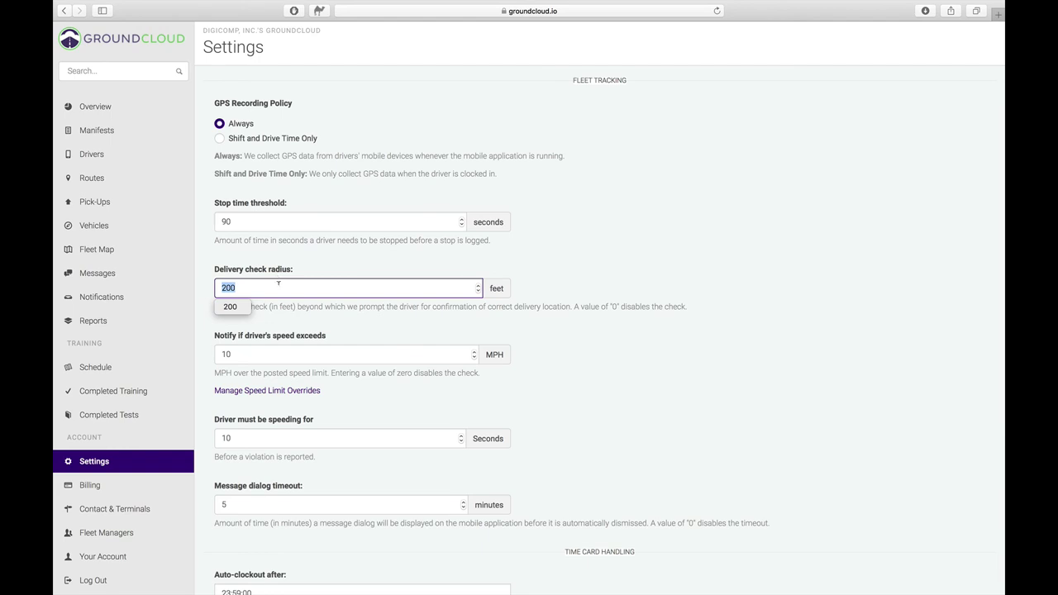
type("4000")
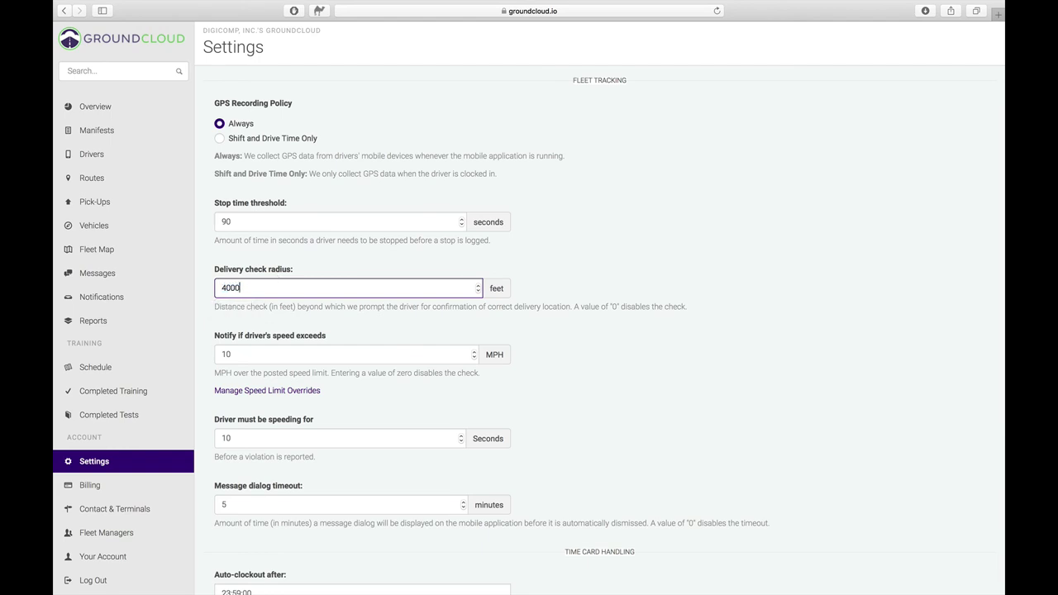
double_click(297, 285)
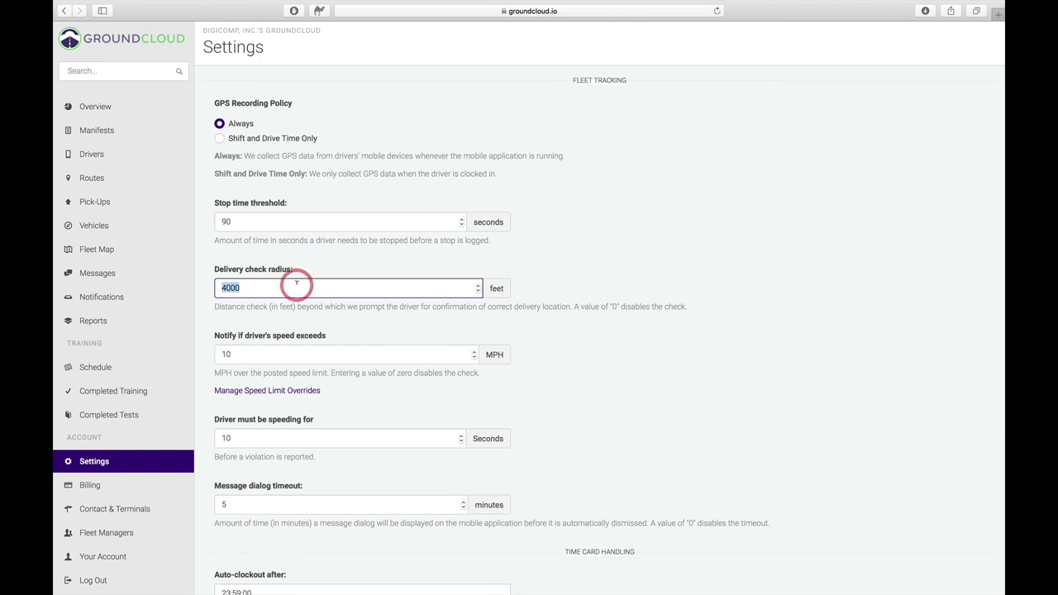
key("BackSpace")
type("450")
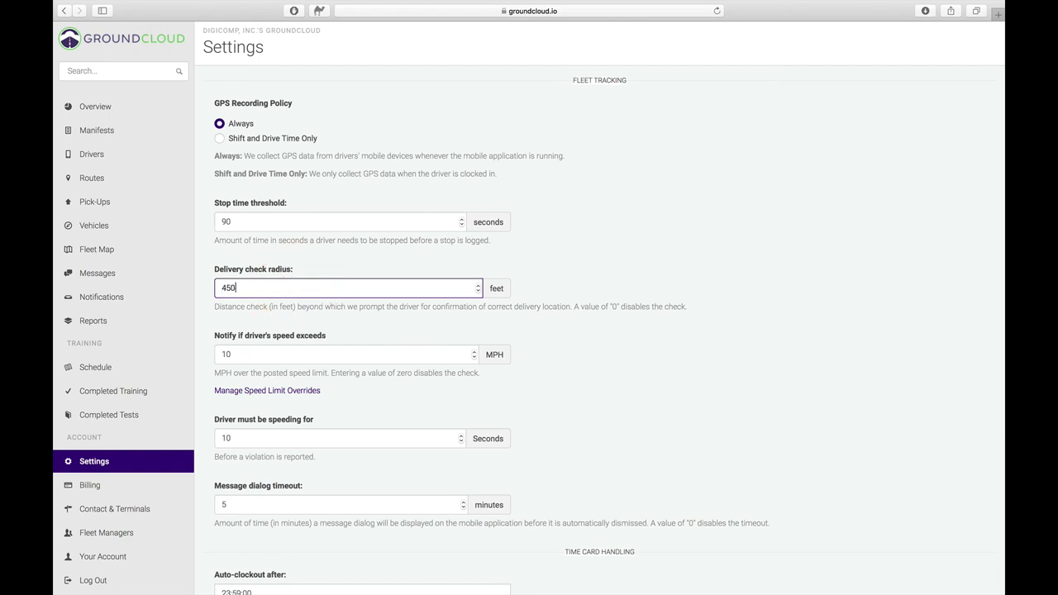
key("Tab")
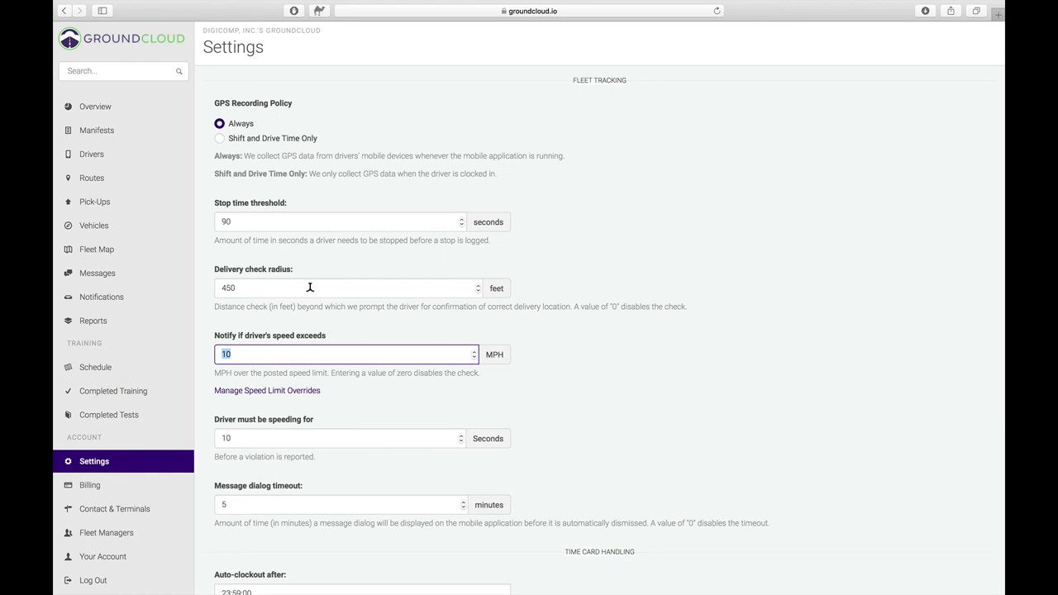
scroll(300, 351, "down", 2)
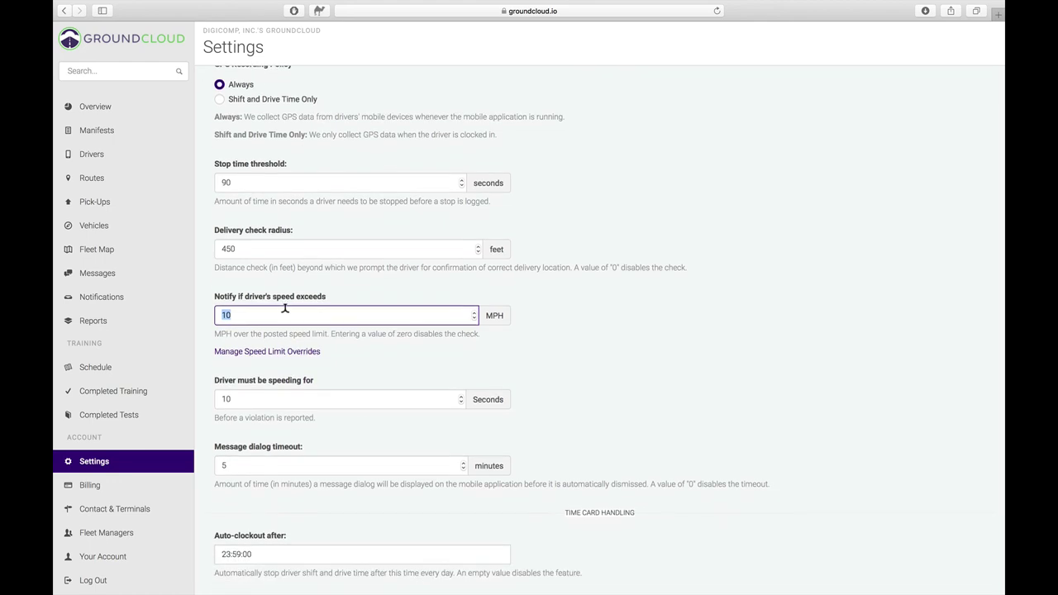
scroll(248, 309, "down", 1)
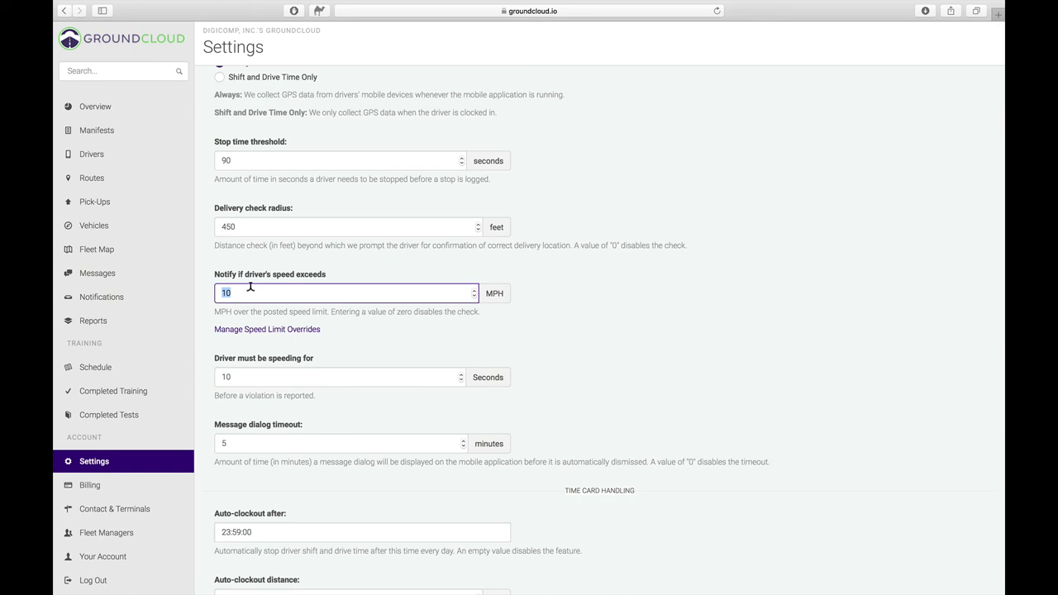
double_click(250, 290)
View the Speed Limit Overrides page, then go back to Settings
left_click(267, 329)
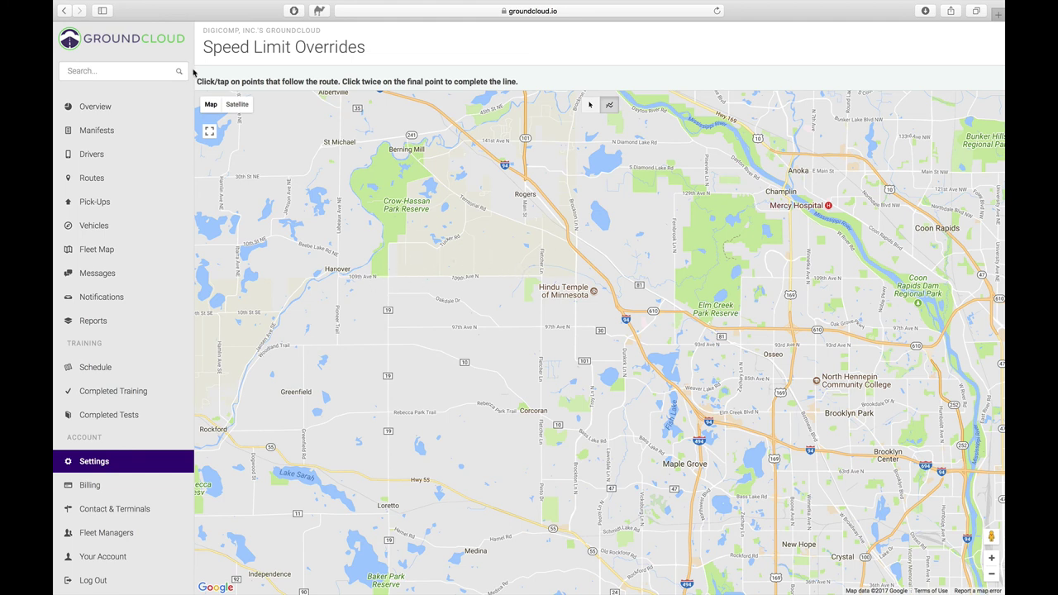
left_click(64, 11)
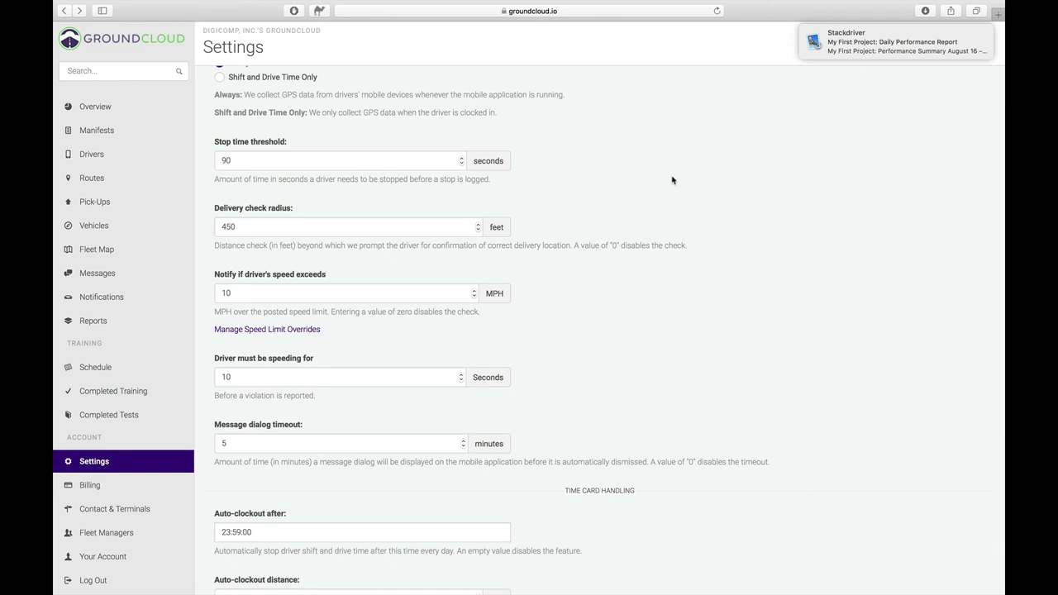
Retype 10 in the 'Driver must be speeding for' field
scroll(686, 302, "down", 3)
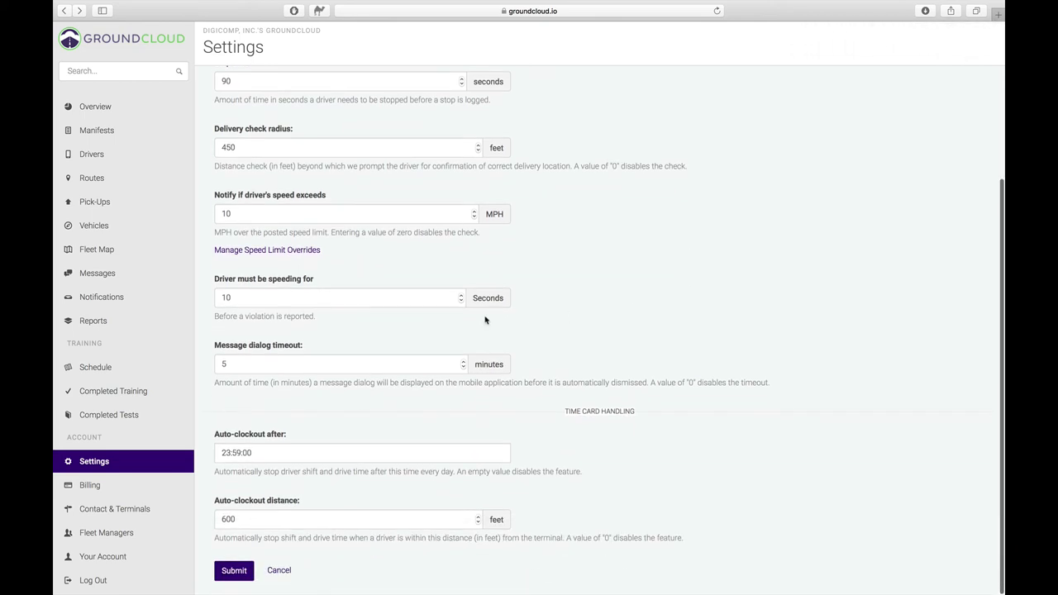
double_click(244, 295)
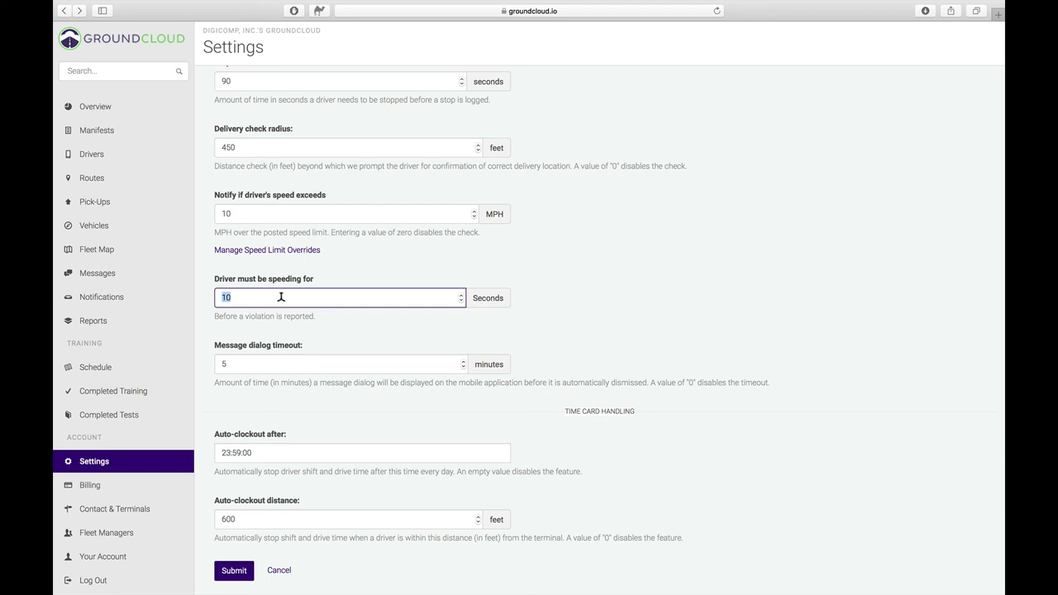
left_click(281, 300)
type("1")
key("BackSpace")
key("BackSpace")
type("0")
Set the Message dialog timeout to 0 minutes
key("Tab")
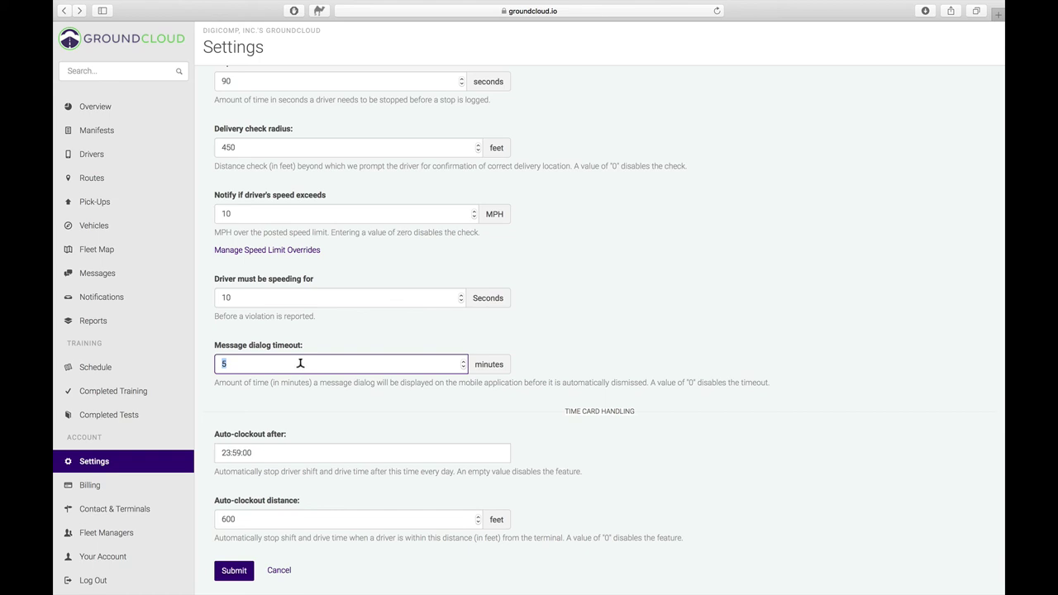
type("0")
left_click(324, 405)
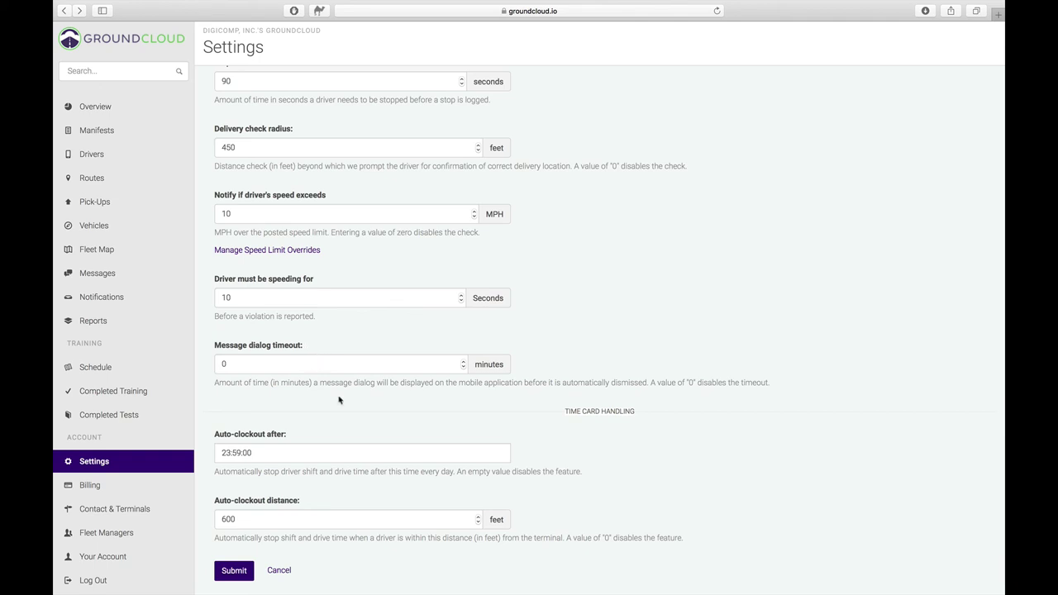
Change the auto-clockout time to 20:59:00 and select the 600-foot distance value
left_click(278, 447)
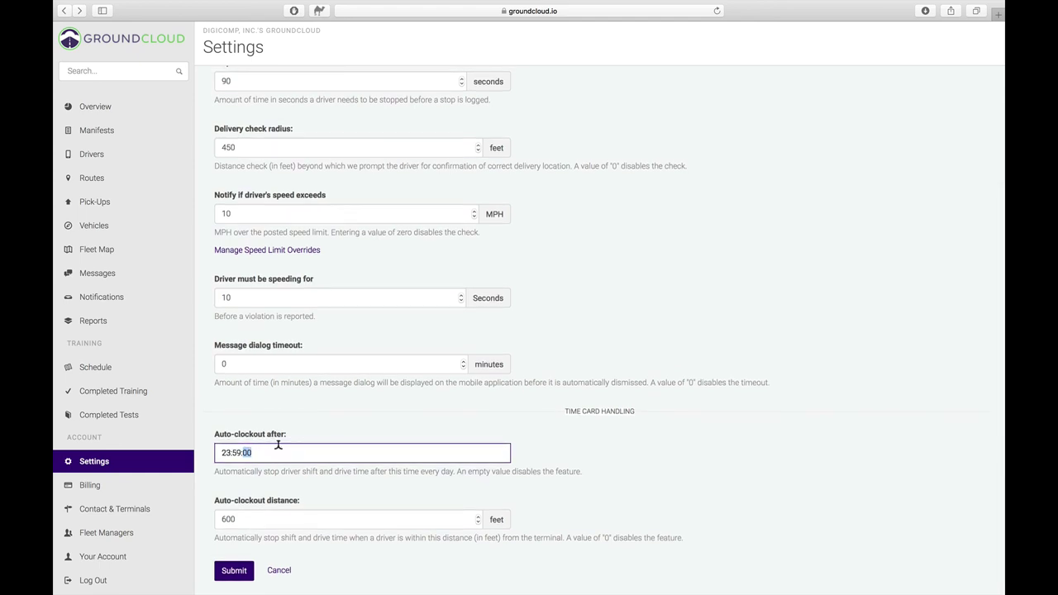
left_click(223, 453)
type("00")
left_click_drag(260, 451, 218, 450)
key("super+z")
double_click(220, 453)
type("20")
scroll(263, 447, "down", 1)
left_click_drag(236, 511, 315, 513)
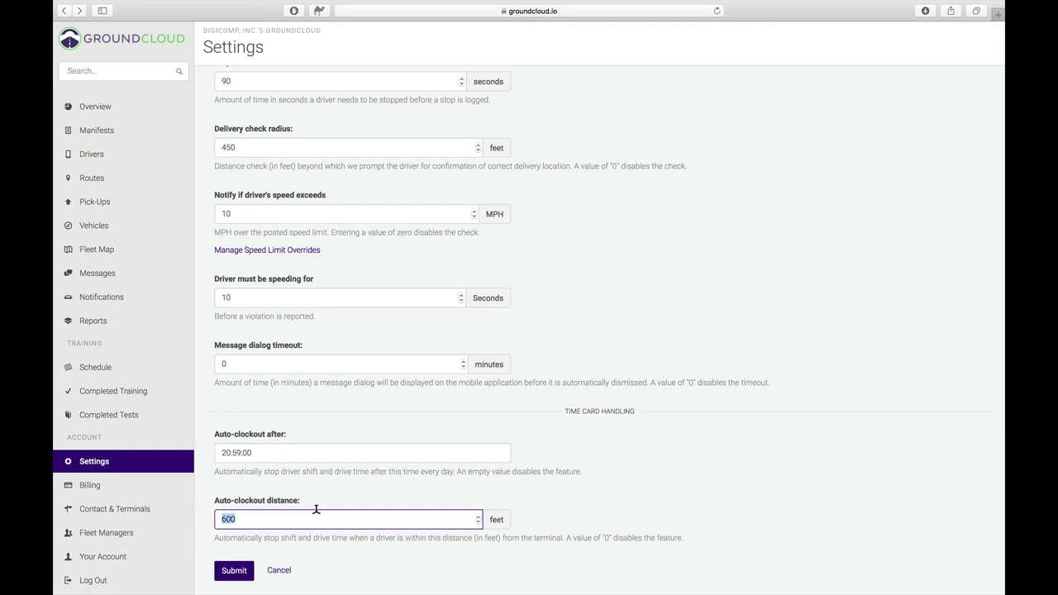
Replace the 600 auto-clockout distance with 2000 feet
double_click(247, 514)
type("2000")
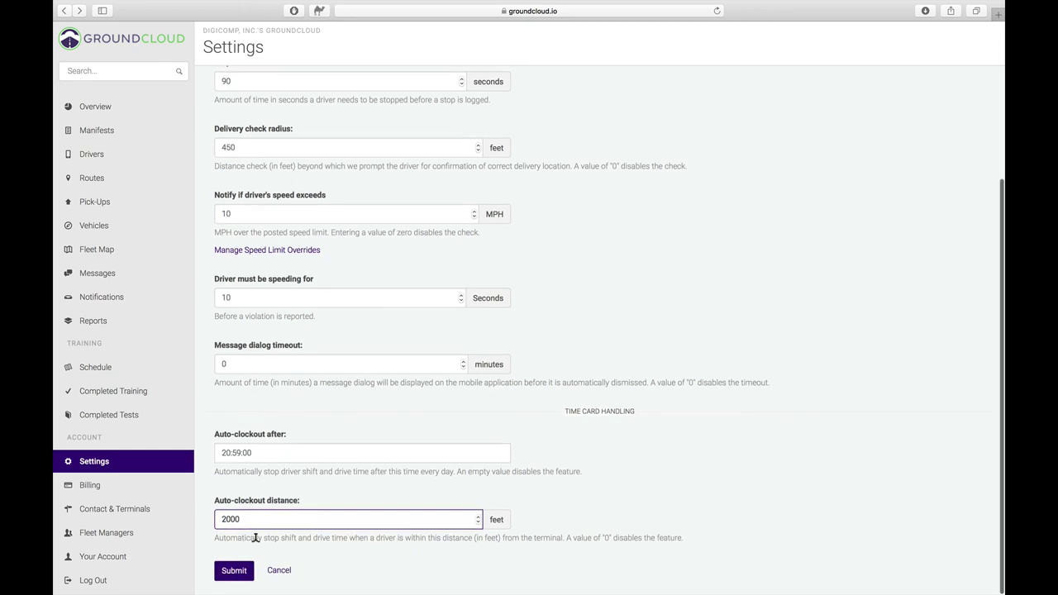
Look over Billing, Settings and Your Account, then return to Overview
left_click(106, 487)
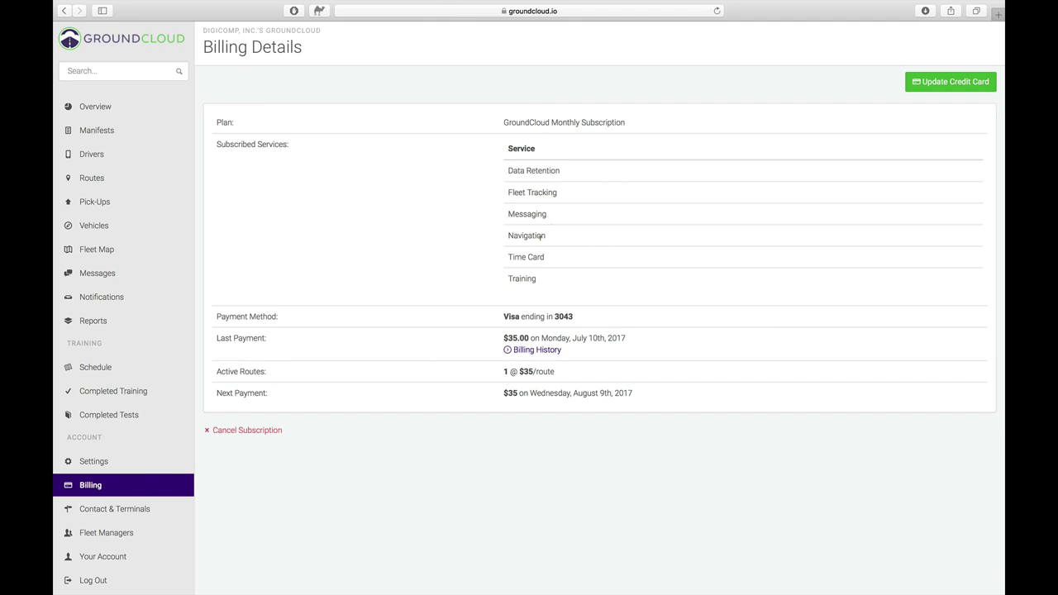
left_click(97, 463)
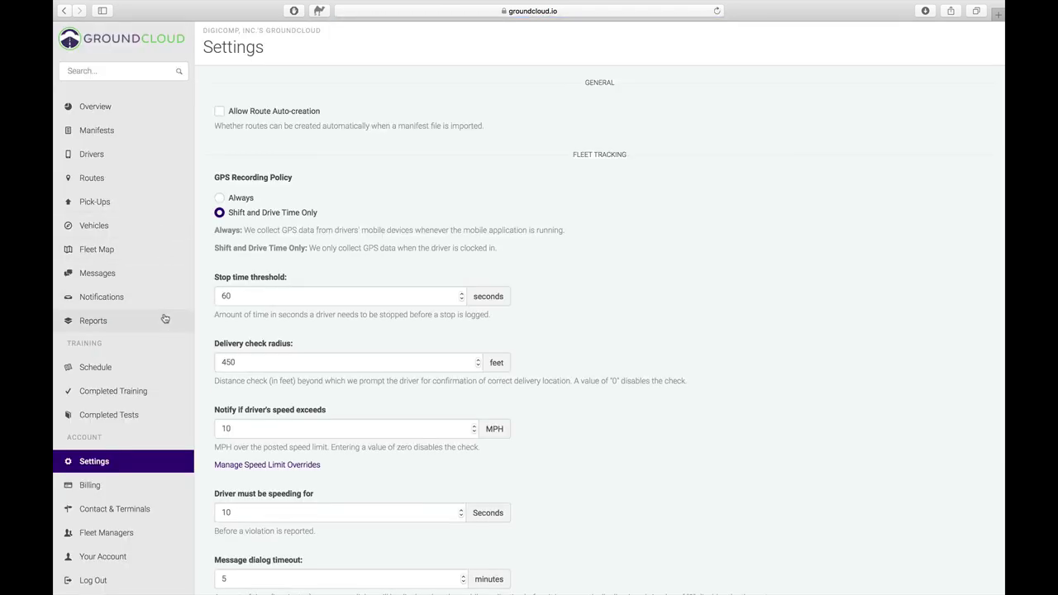
left_click(97, 558)
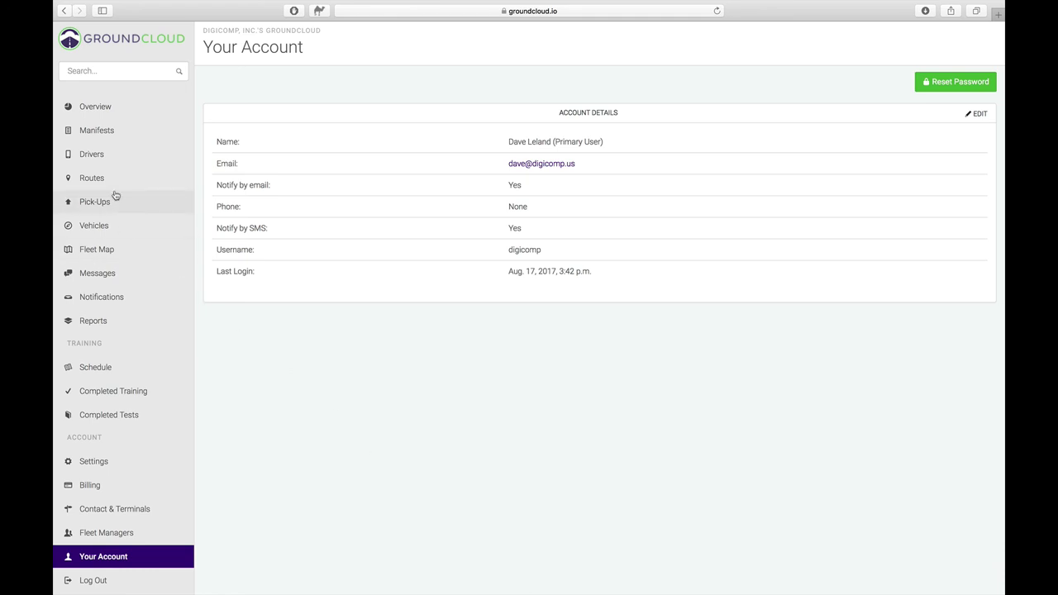
left_click(94, 106)
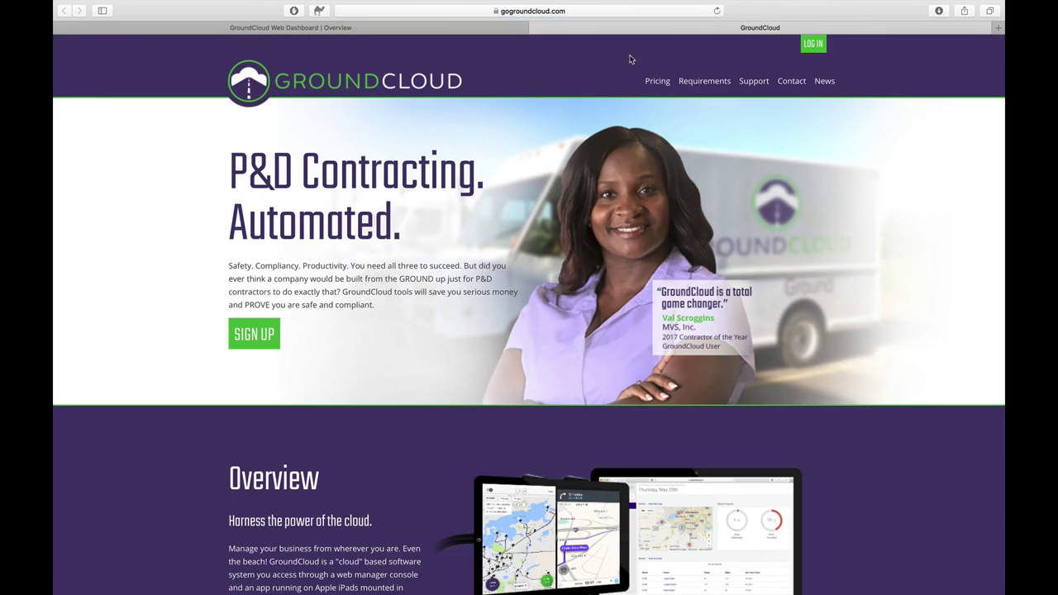
Open the FAQ entry 'Can I upload manifests from an iPad?' from the Support page
left_click(754, 81)
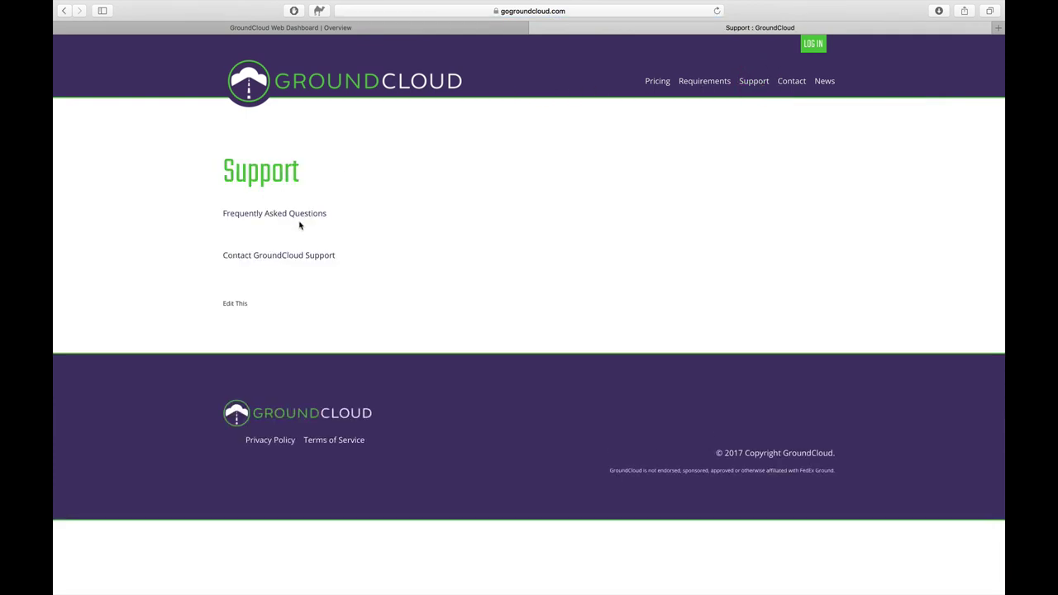
left_click(278, 215)
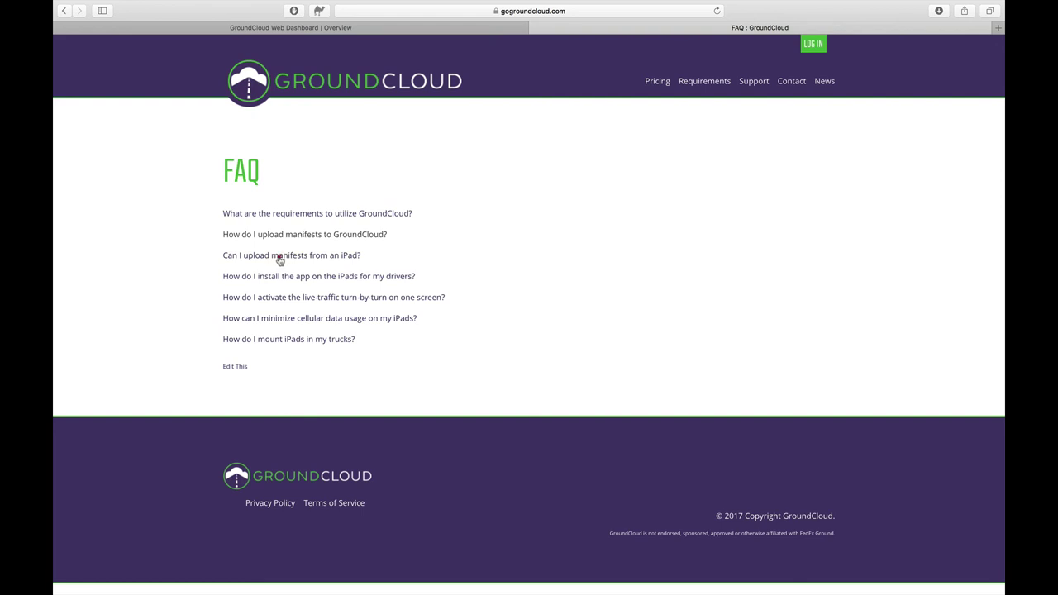
left_click(281, 260)
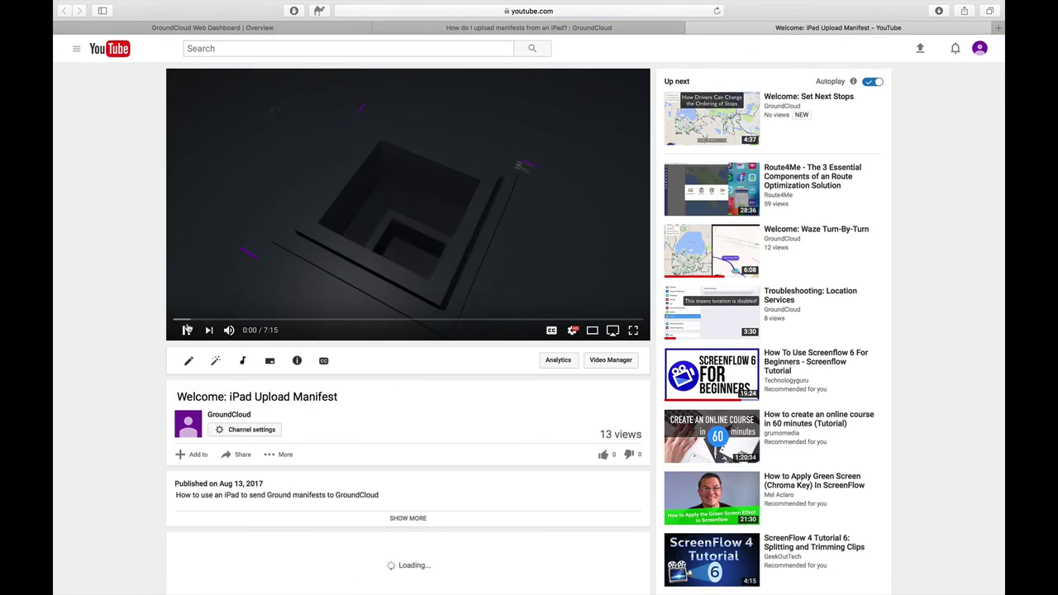
Pause the iPad Upload Manifest video and browse the GroundCloud YouTube channel
left_click(186, 329)
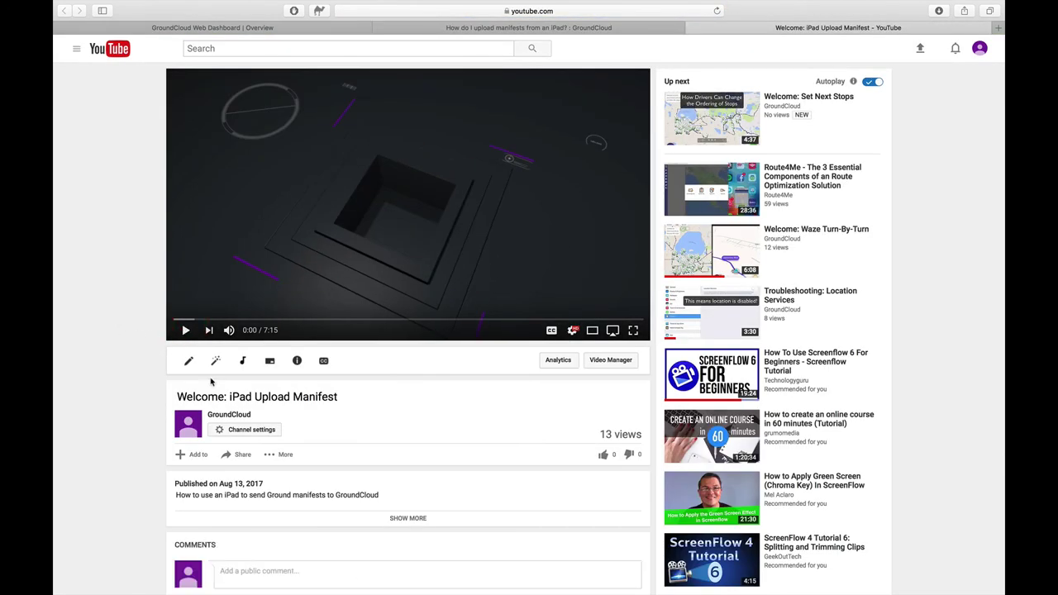
mouse_move(230, 418)
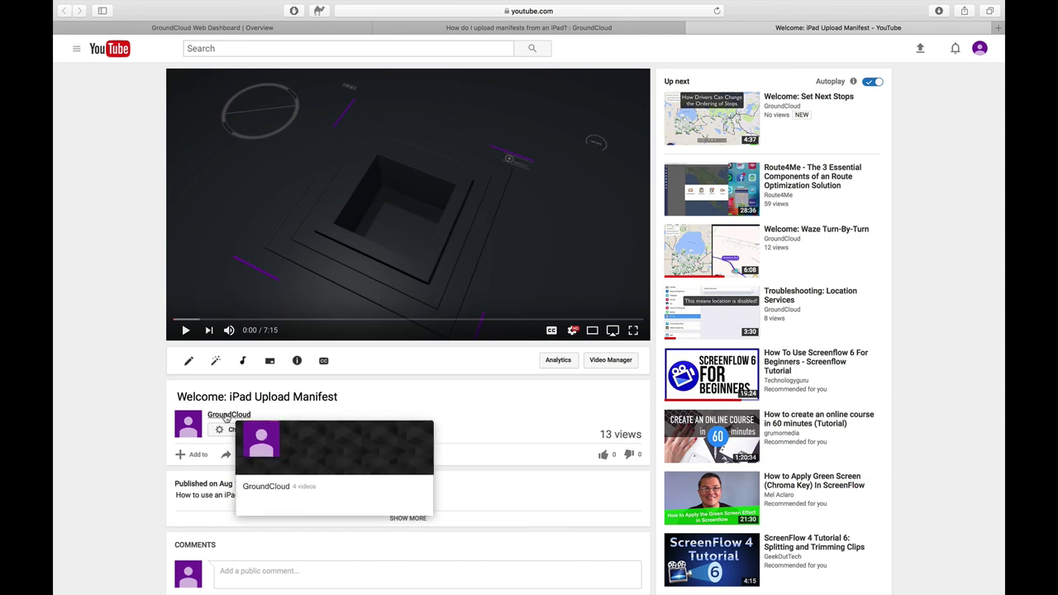
left_click(225, 416)
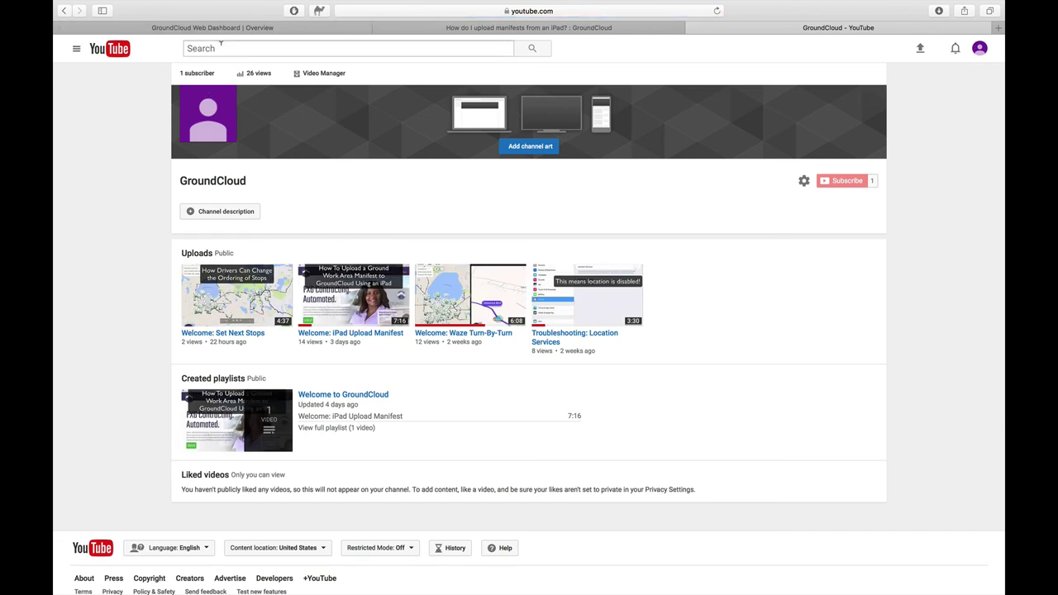
left_click(221, 47)
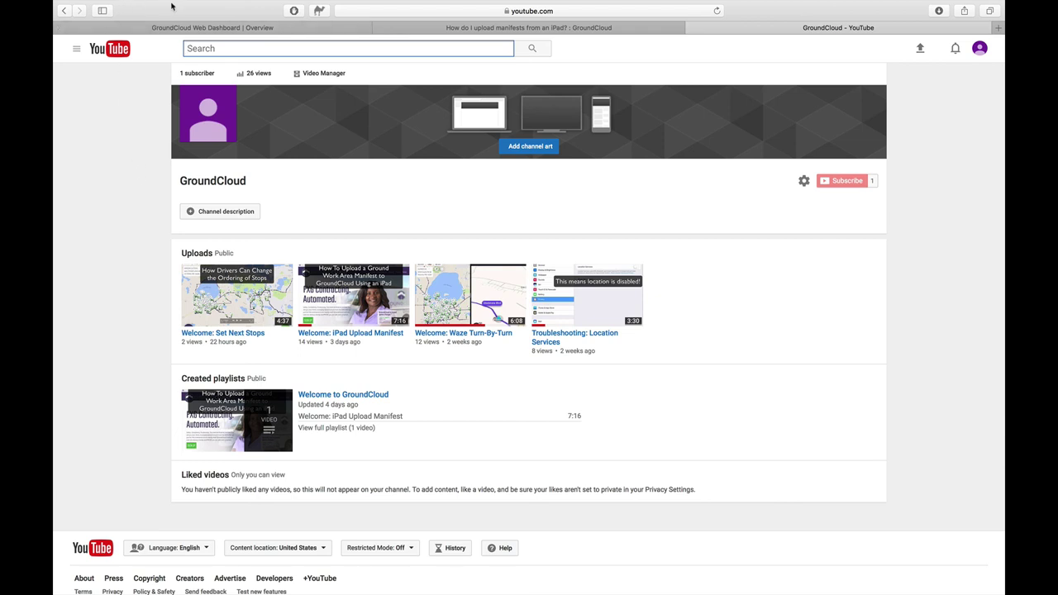
Back on the GroundCloud website, open the Support Request form
left_click(509, 28)
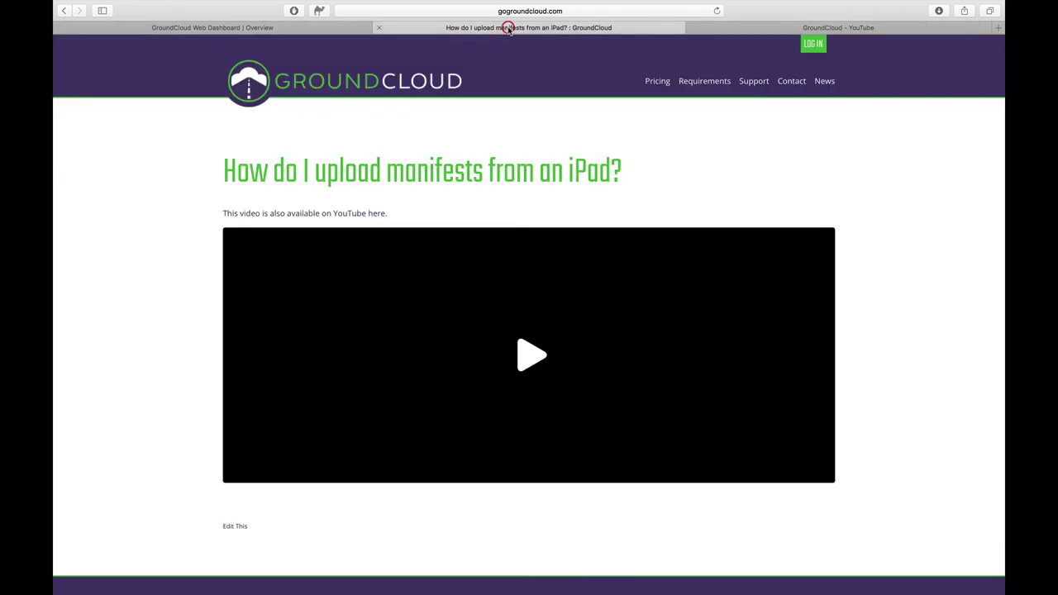
left_click(752, 80)
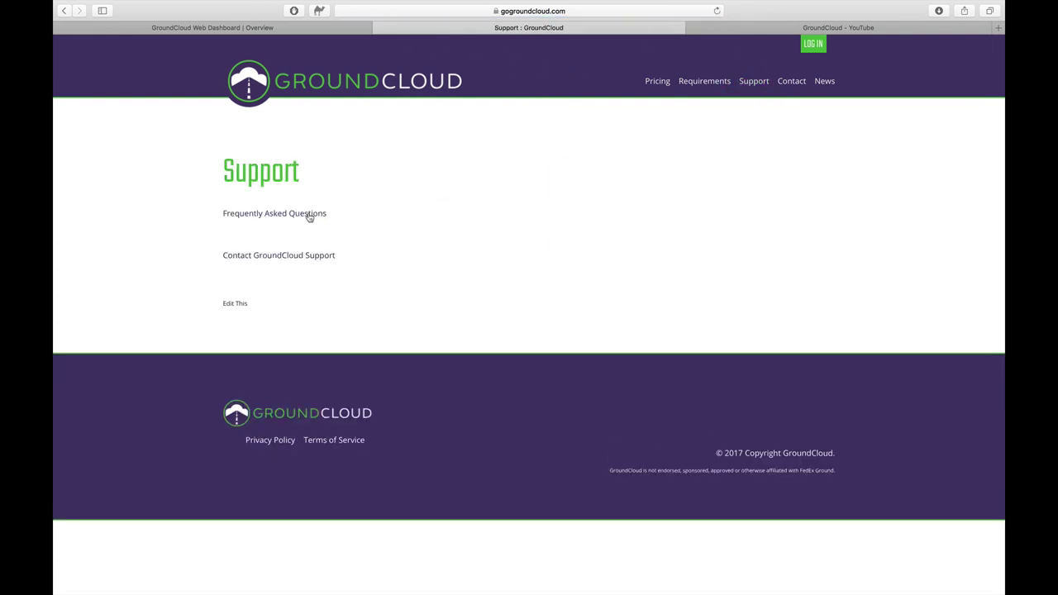
left_click(267, 256)
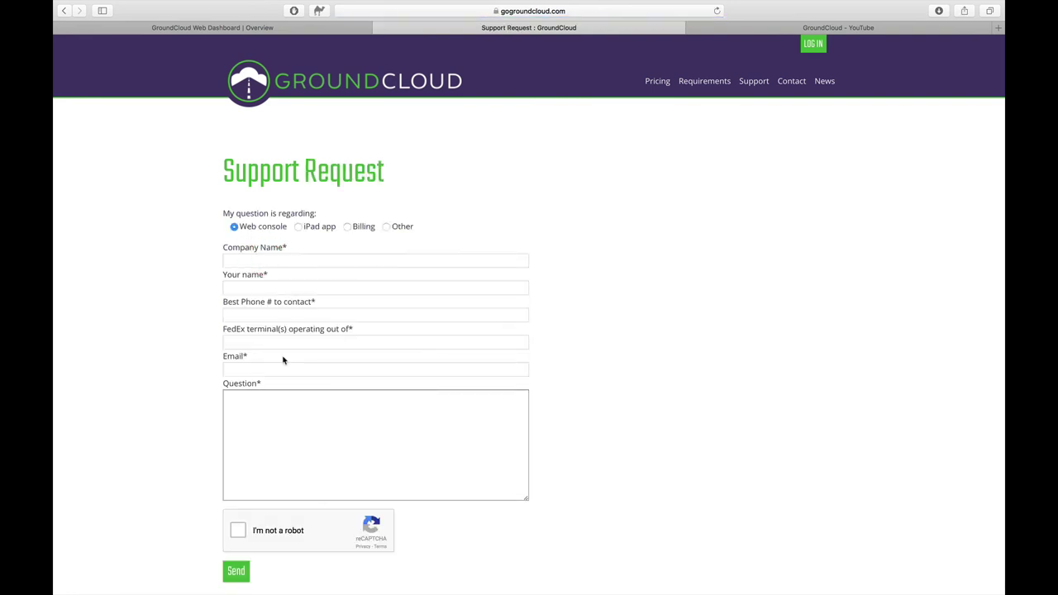